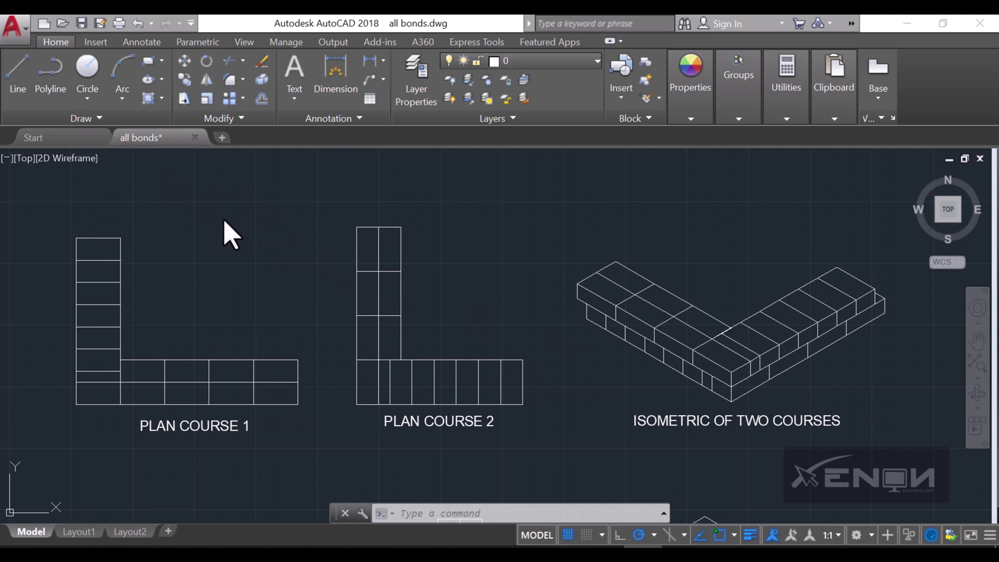
Start a new blank drawing and hide the UCS icon at the origin.
click(221, 138)
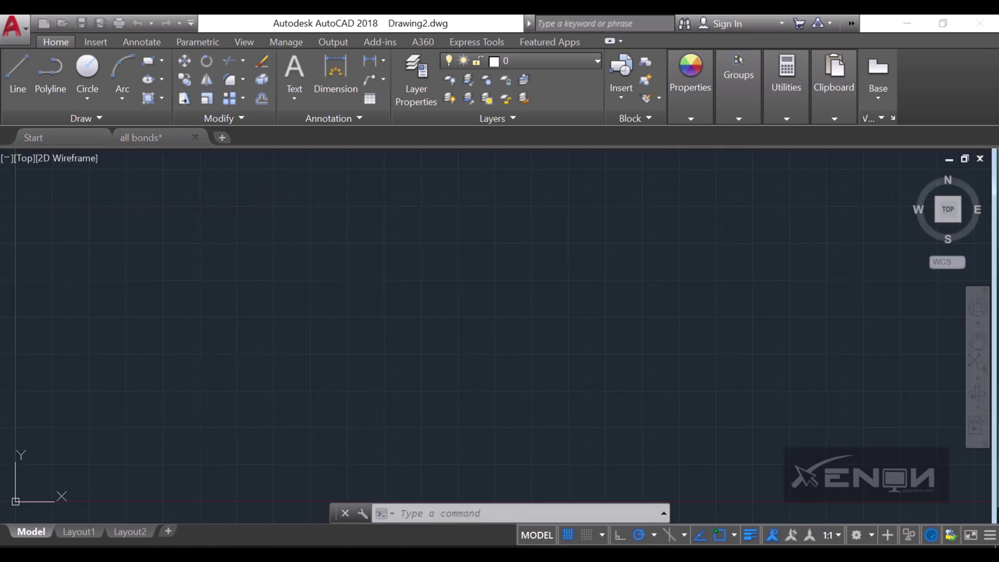
scroll(242, 358, down, 4)
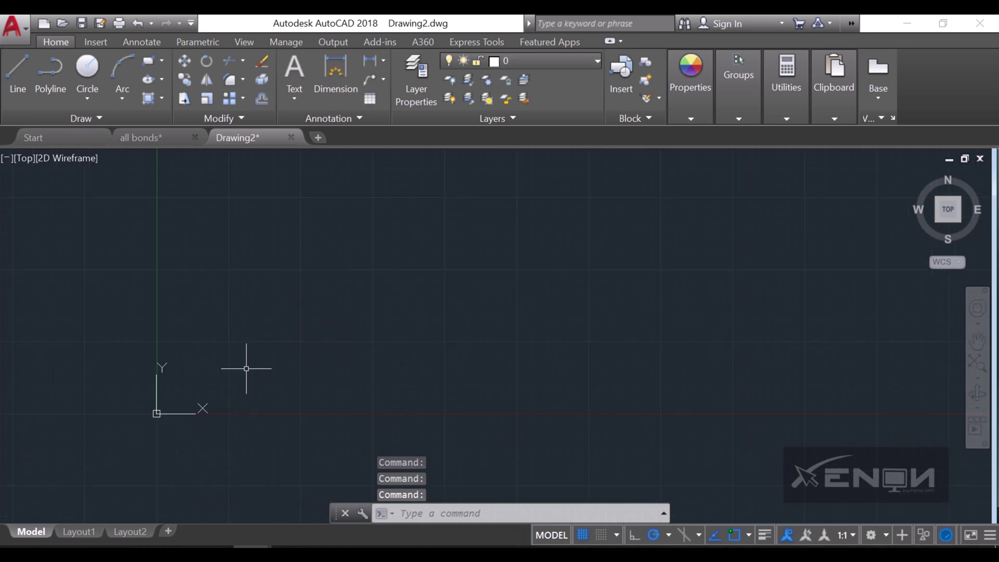
right_click(198, 412)
mouse_move(263, 409)
click(346, 404)
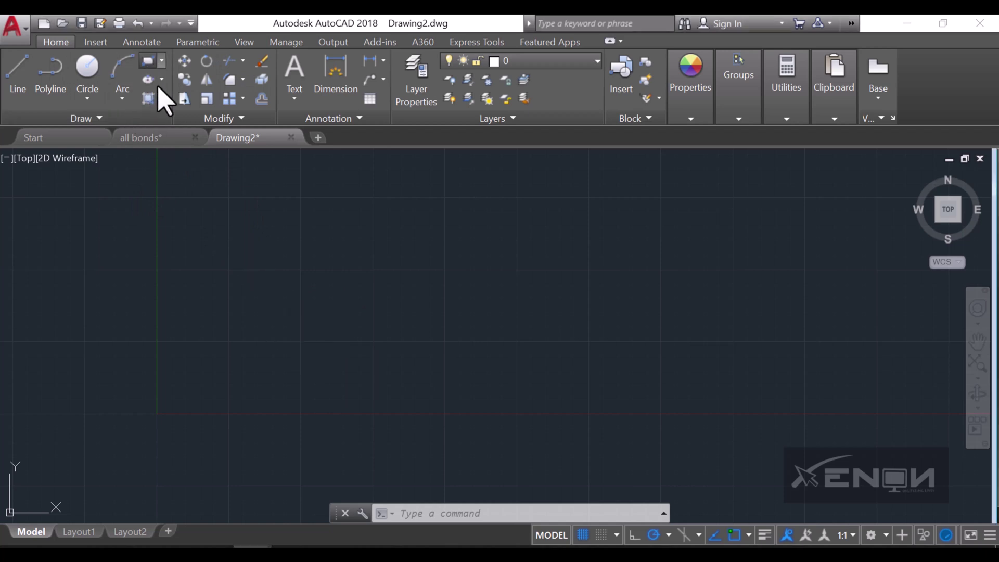
Draw a 225 by 112.5 rectangle.
click(148, 61)
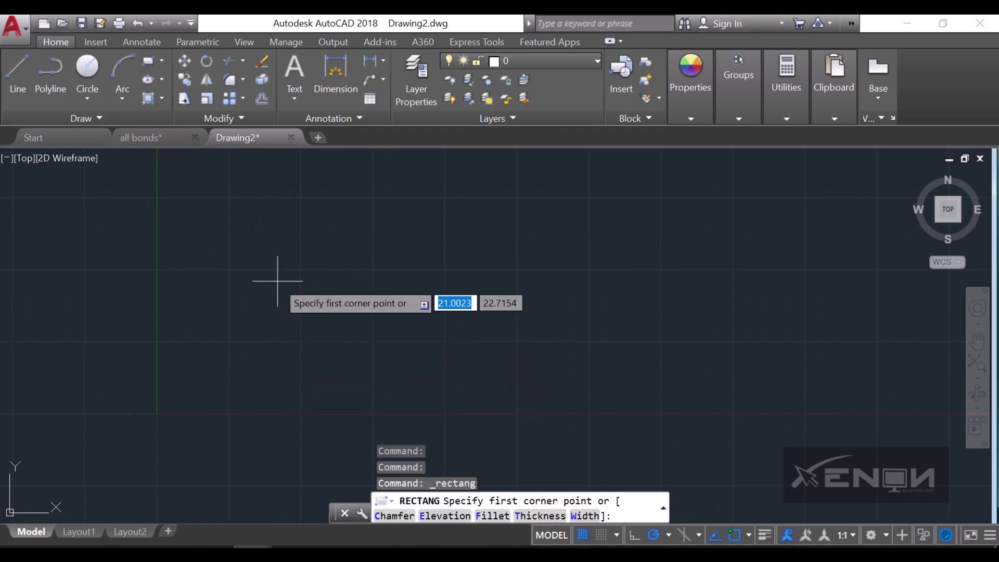
click(336, 350)
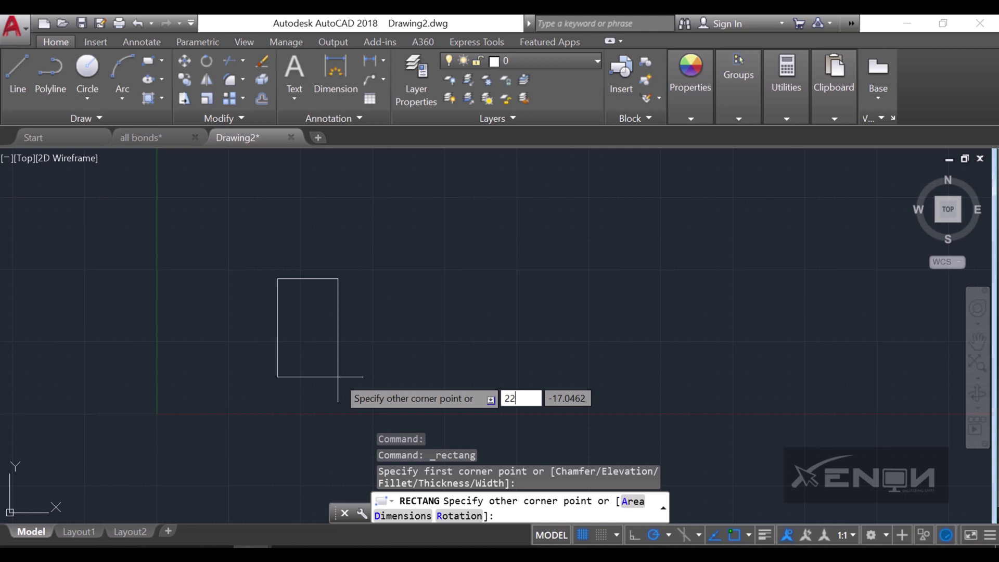
key(Tab)
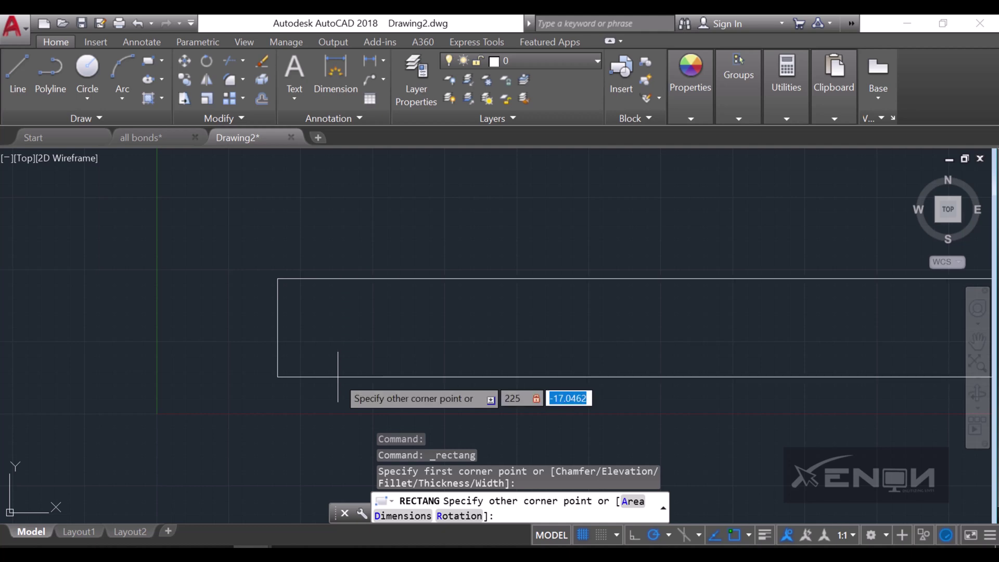
text(112.5)
key(Return)
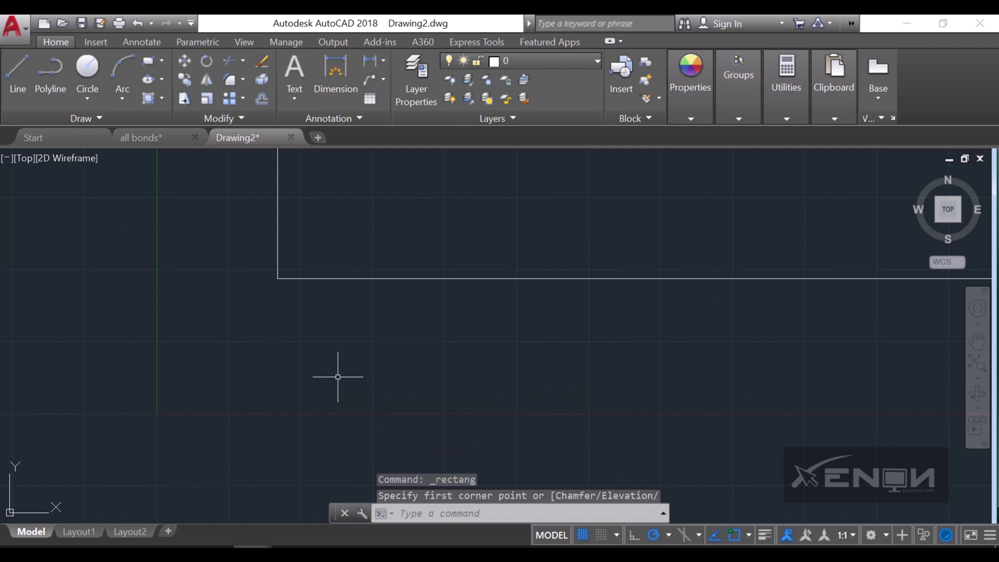
scroll(469, 279, down, 5)
mouse_move(469, 279)
middle_down()
mouse_move(390, 312)
mouse_move(359, 347)
mouse_move(379, 342)
mouse_move(358, 344)
mouse_move(350, 362)
middle_up()
scroll(391, 313, down, 2)
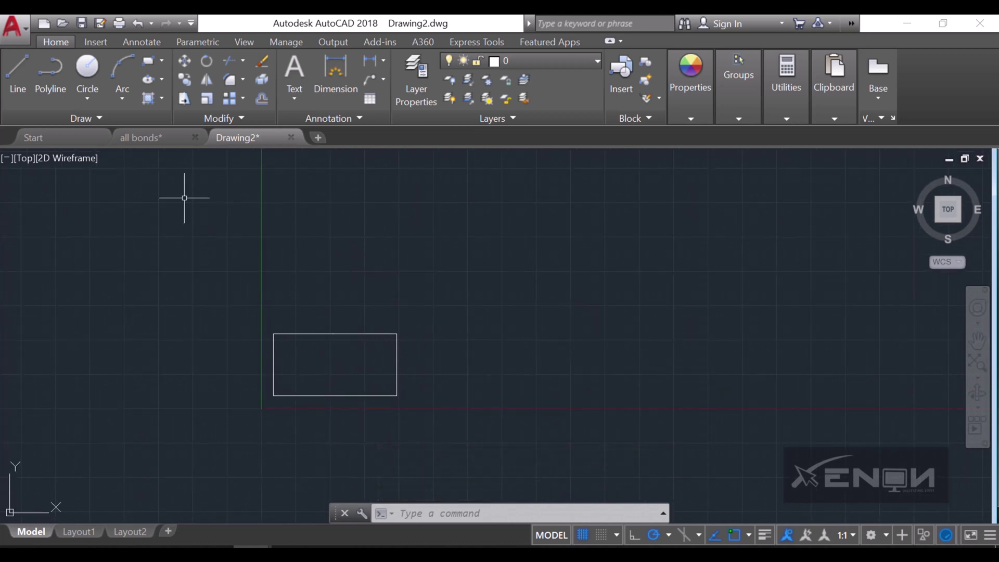
Draw a separate 225 by 56.25 brick rectangle and select it.
click(148, 65)
click(457, 227)
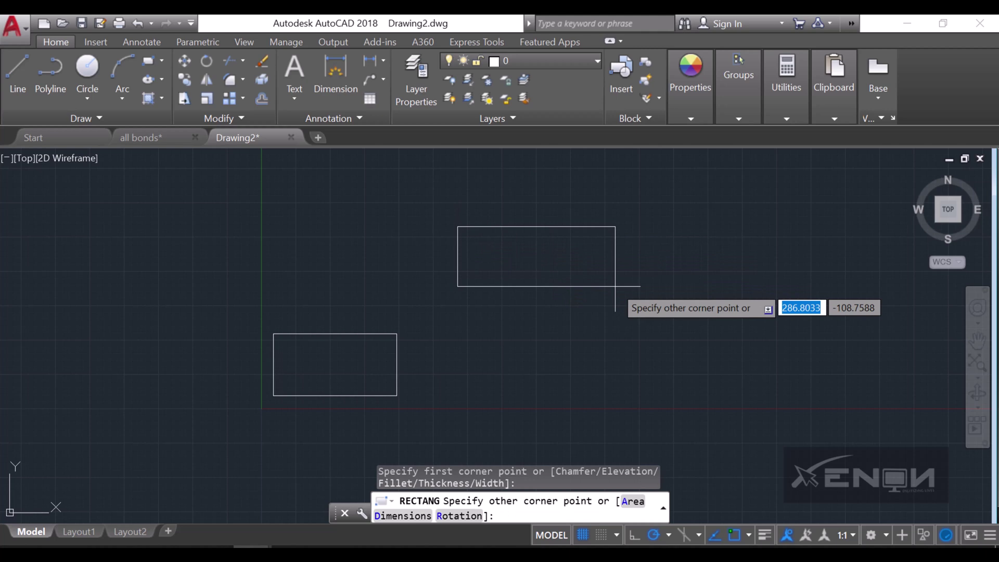
text(225)
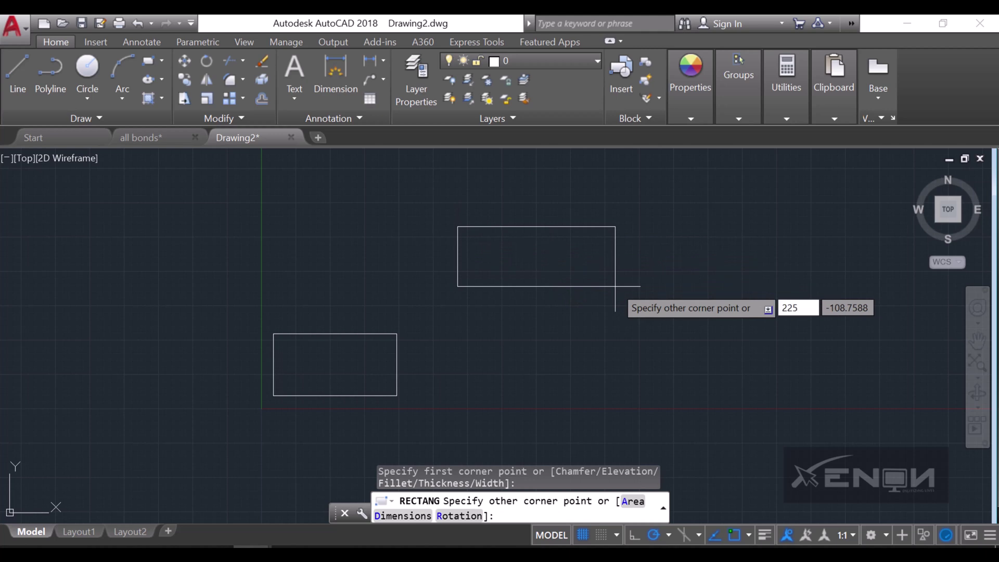
key(Tab)
text(56)
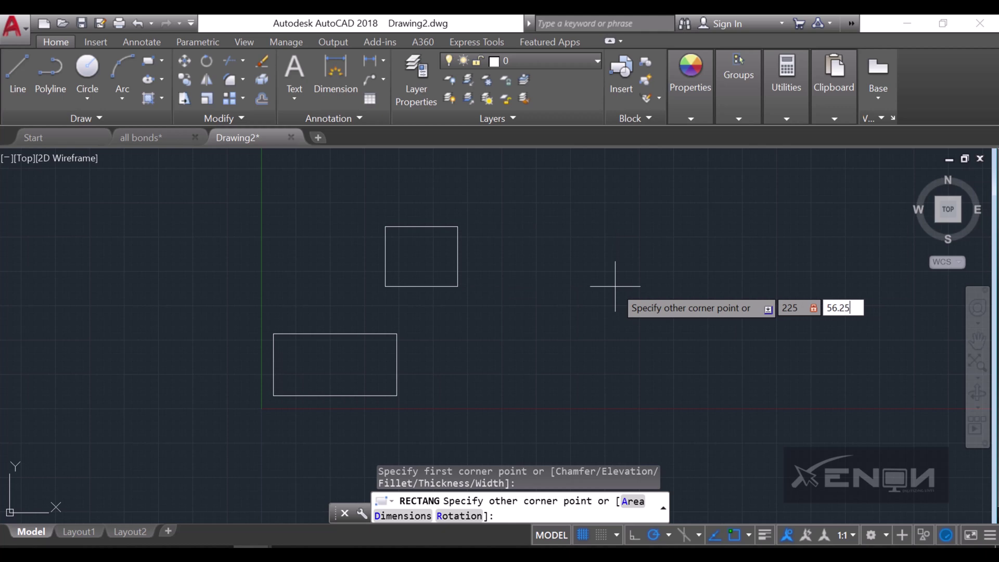
text(.25)
key(Return)
click(618, 267)
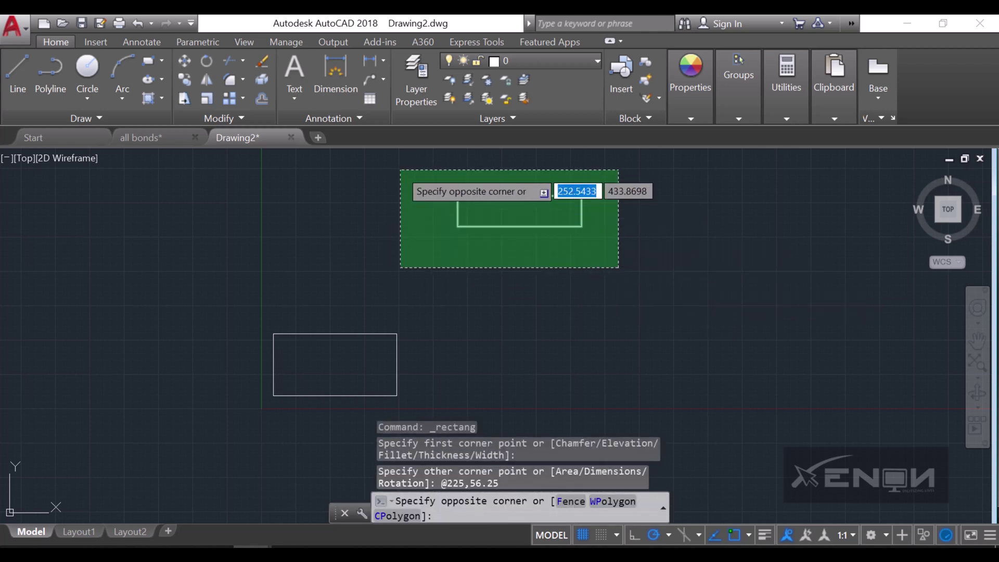
click(401, 170)
Copy the small brick rectangle onto the large rectangle's top-left corner.
click(183, 59)
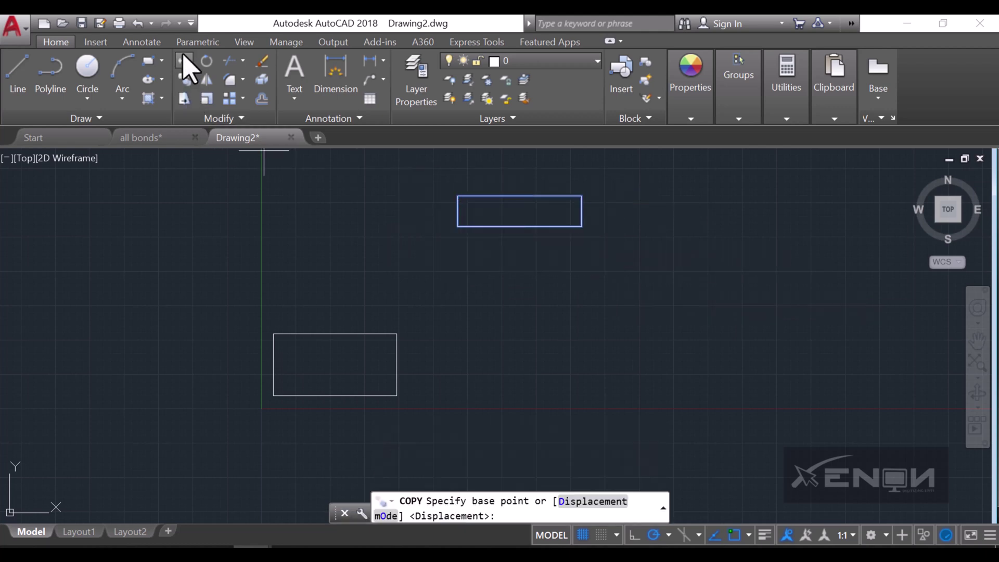
click(457, 227)
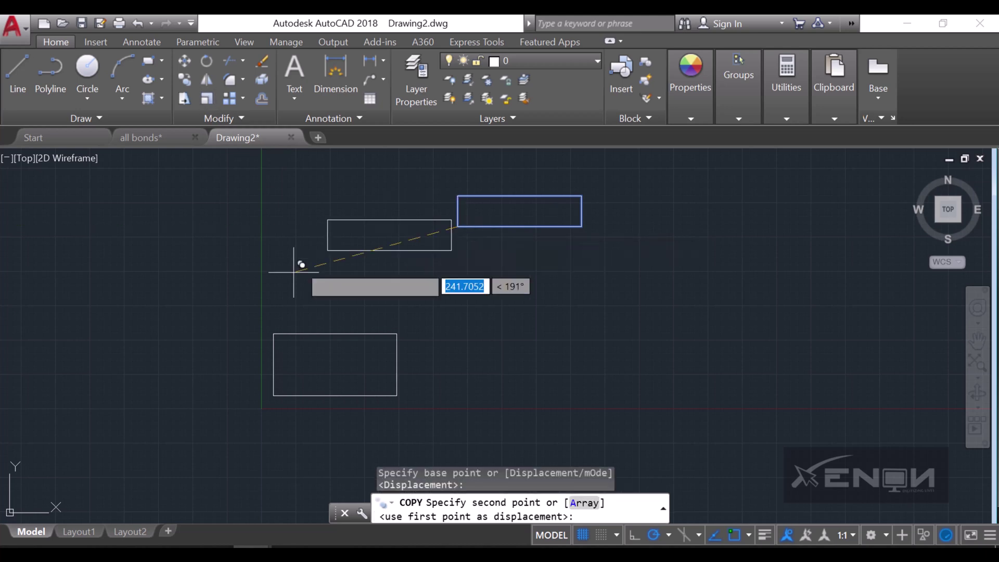
click(273, 333)
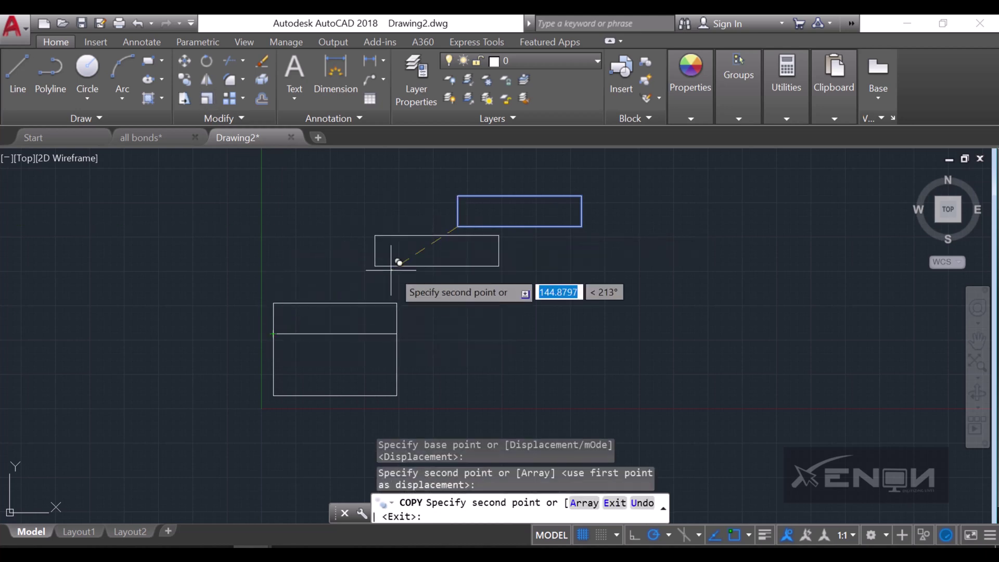
key(Return)
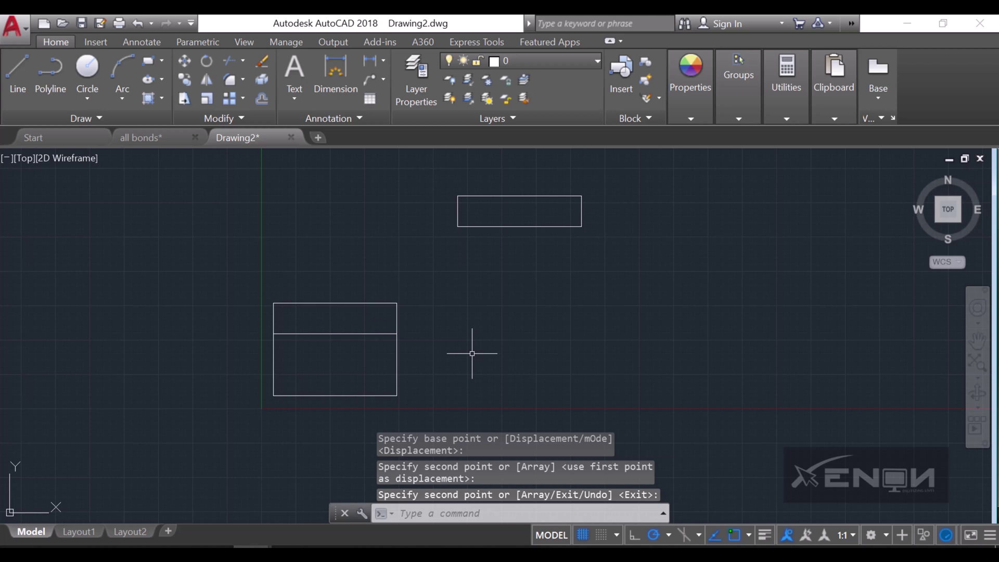
Copy the rectangle upward twice to stack a vertical brick column.
click(411, 388)
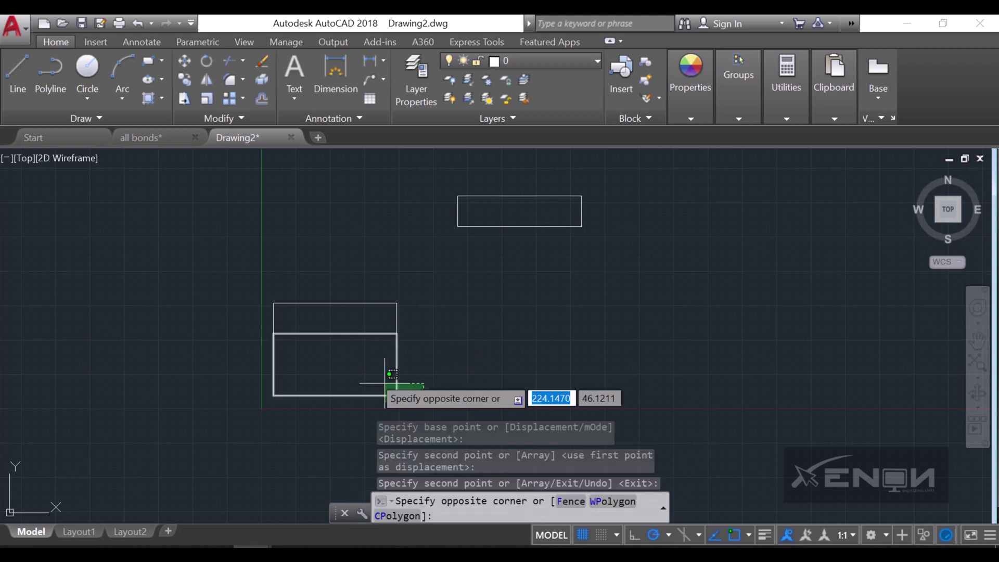
click(387, 380)
key(Escape)
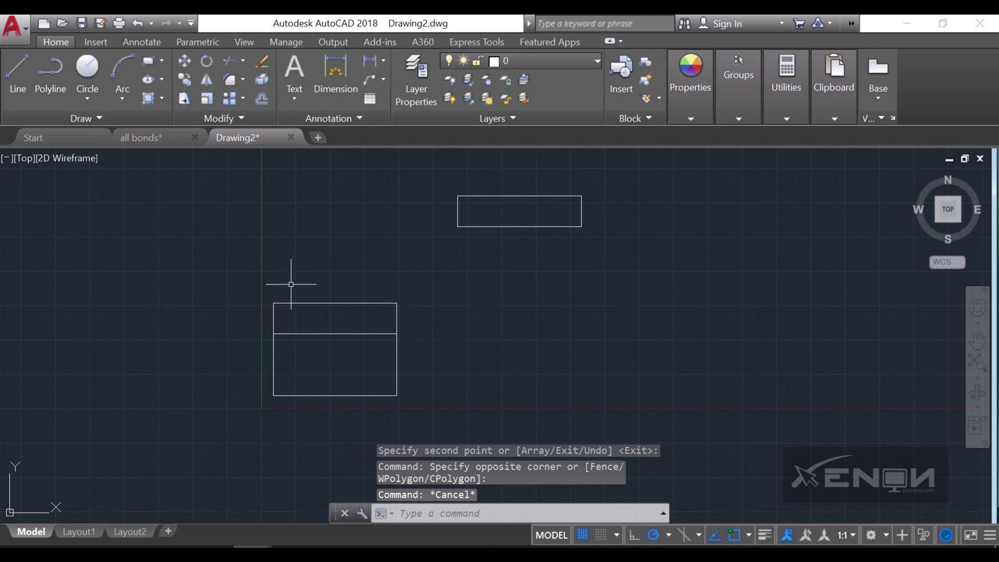
click(416, 401)
click(367, 378)
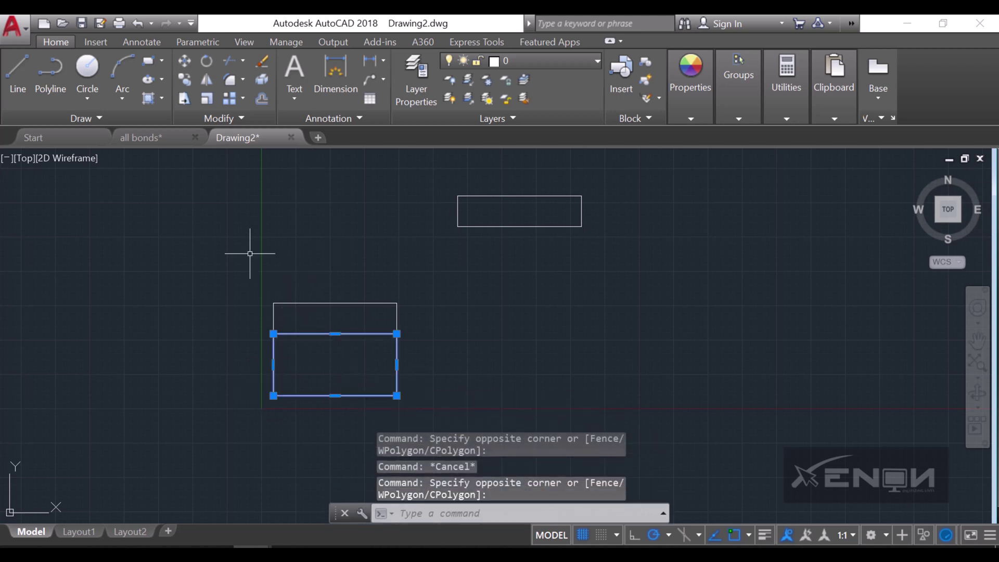
click(185, 79)
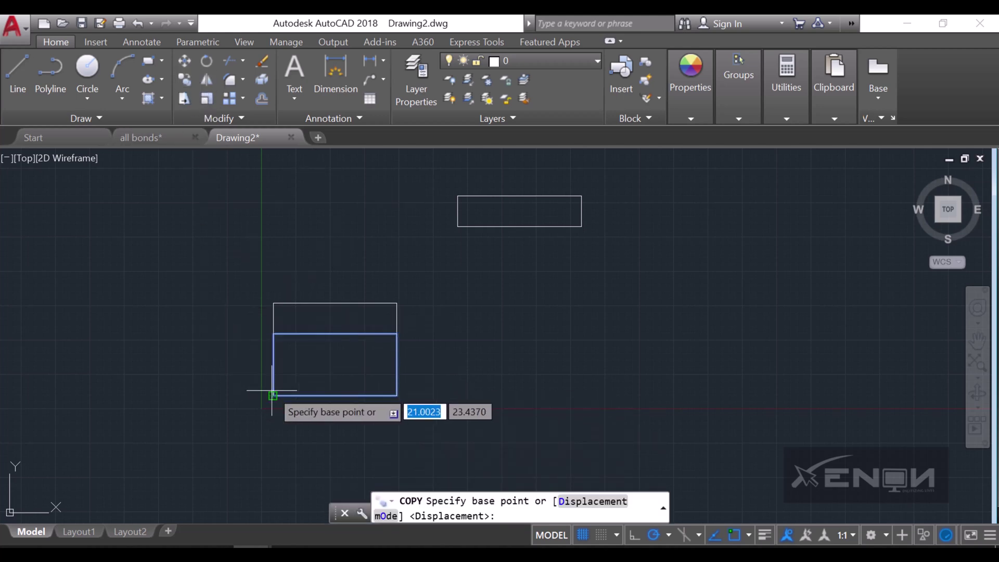
click(273, 396)
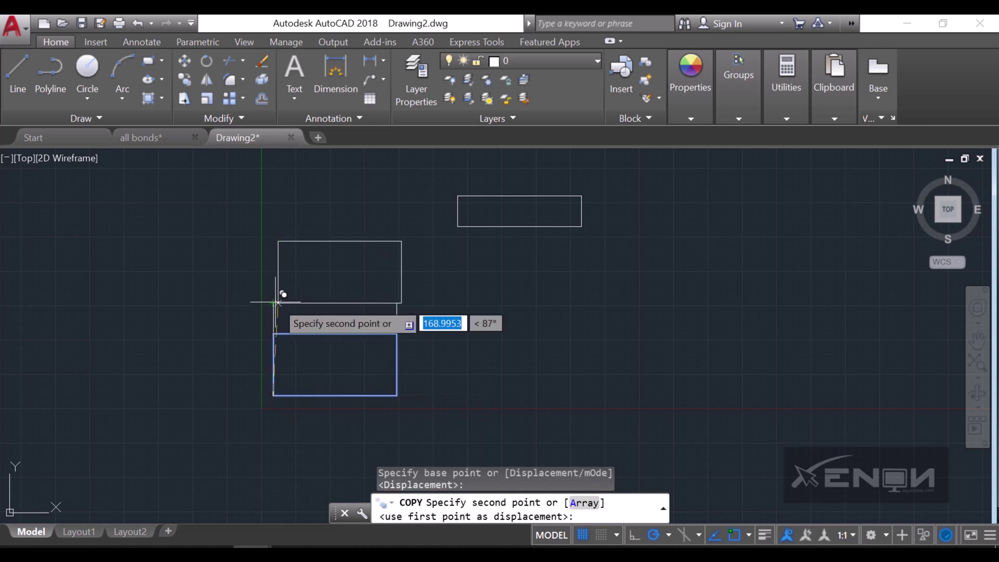
click(276, 302)
scroll(276, 239, down, 4)
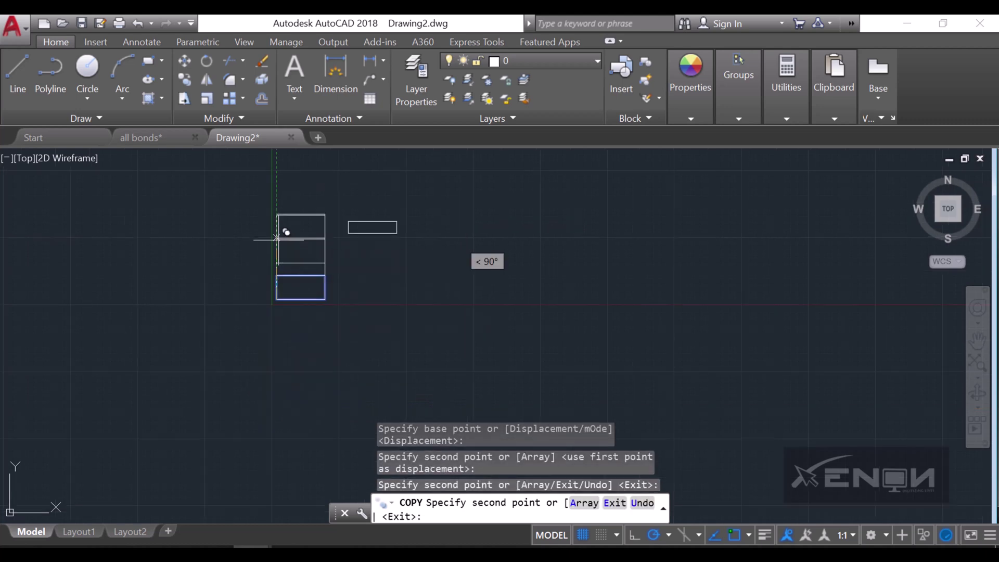
middle_drag(277, 239, 277, 318)
click(276, 318)
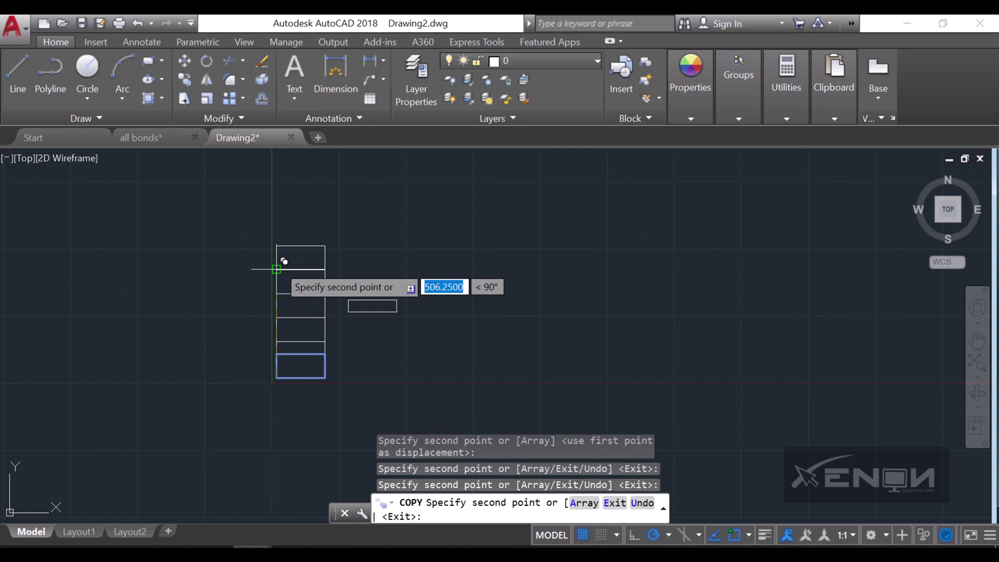
key(Return)
Erase the leftover loose brick rectangle.
click(420, 342)
click(370, 272)
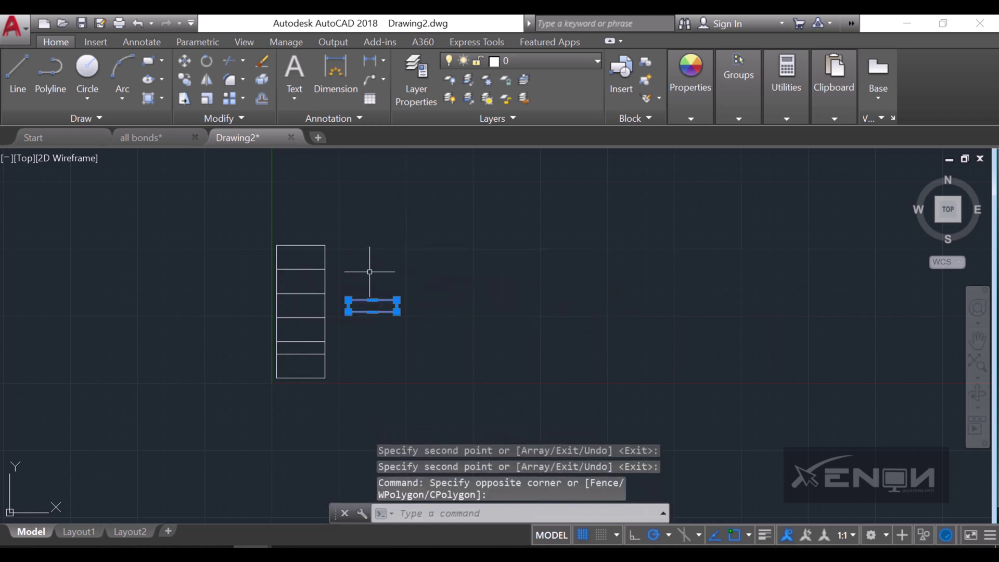
key(Delete)
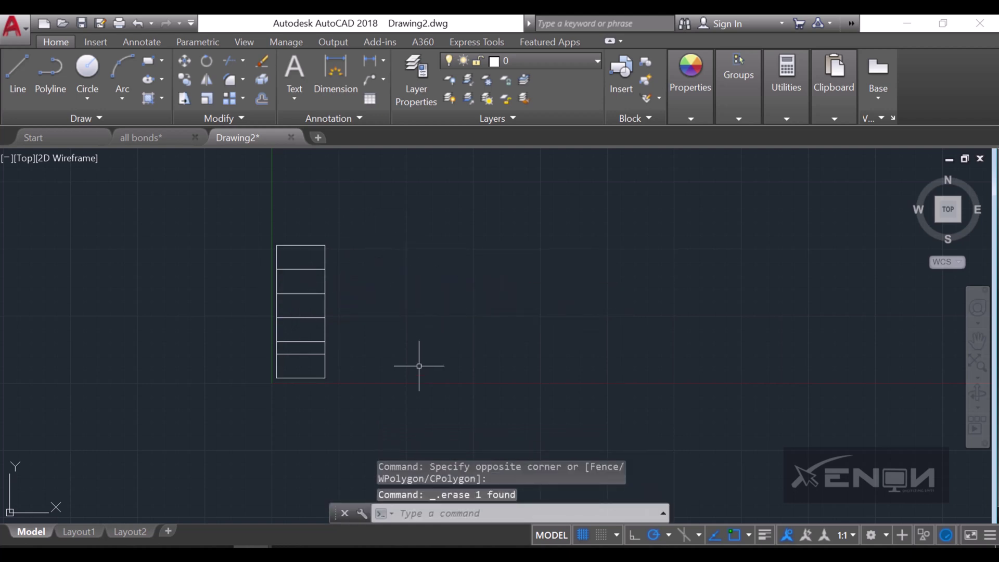
Copy the bottom brick to its right and again on top of that right brick.
middle_drag(419, 366, 410, 351)
scroll(343, 351, up, 2)
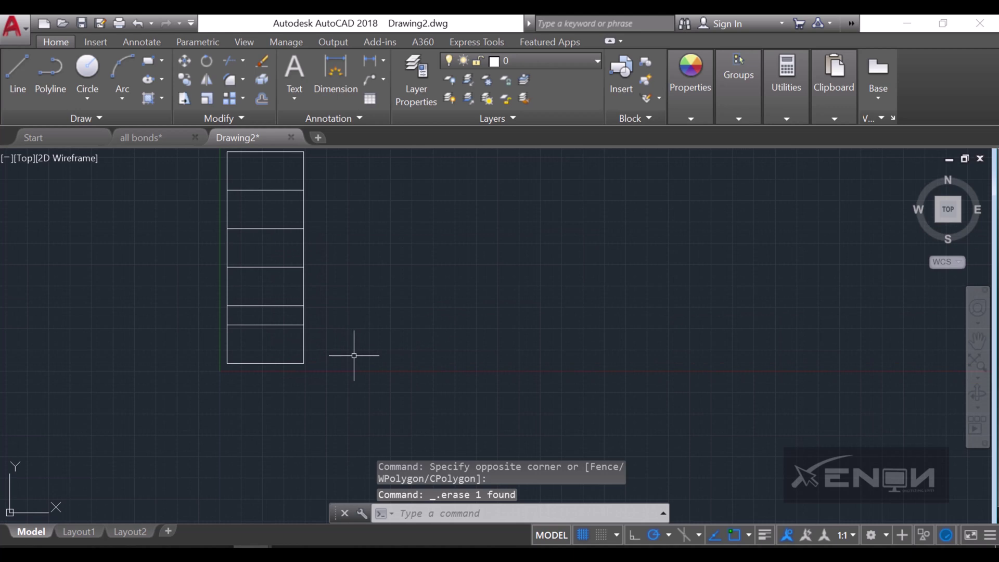
click(327, 398)
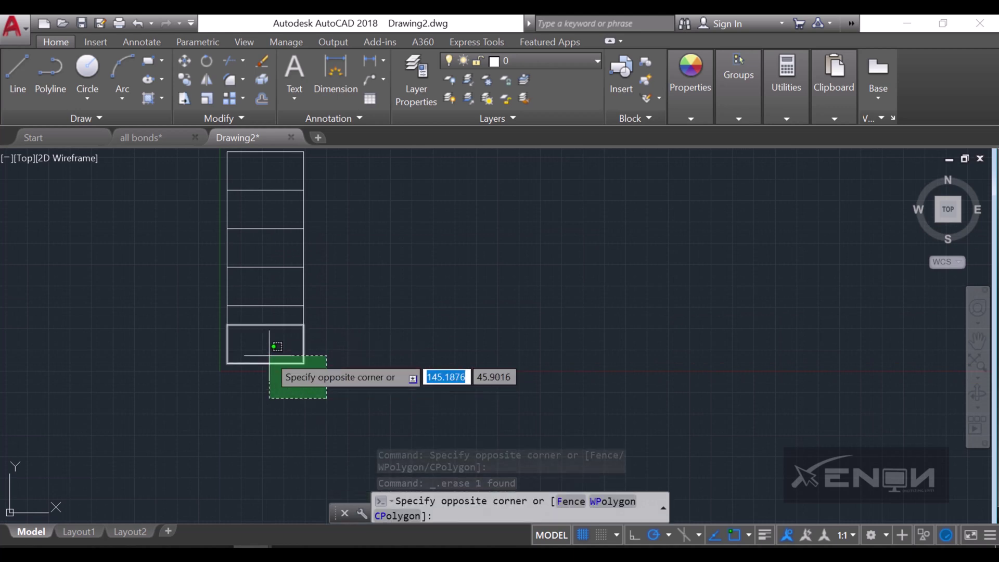
click(269, 356)
click(184, 81)
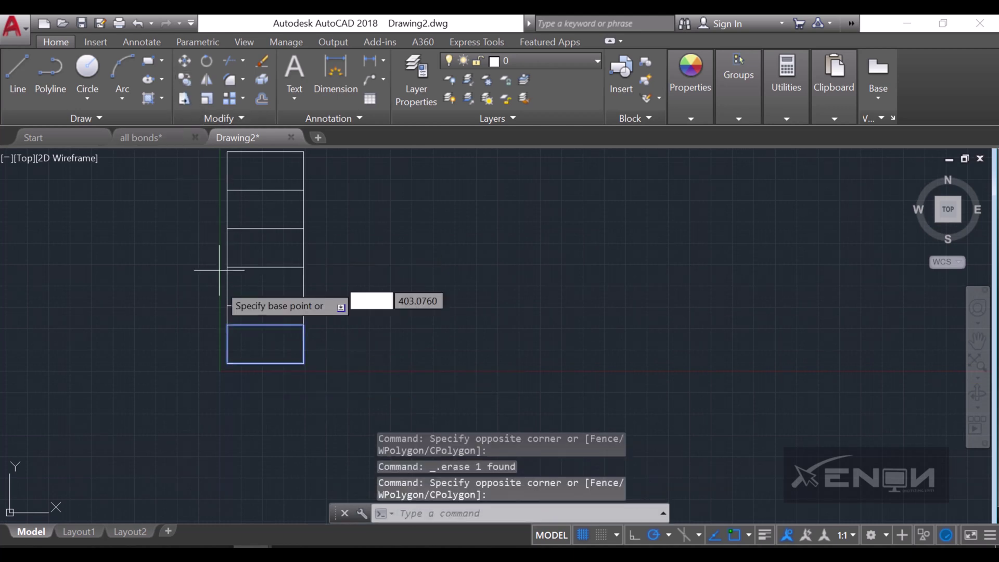
click(227, 363)
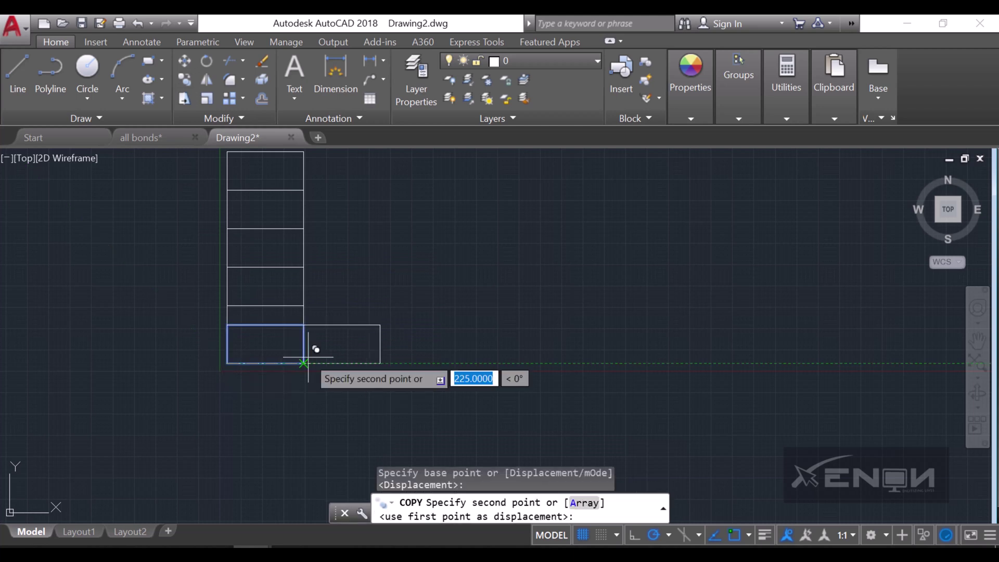
click(304, 363)
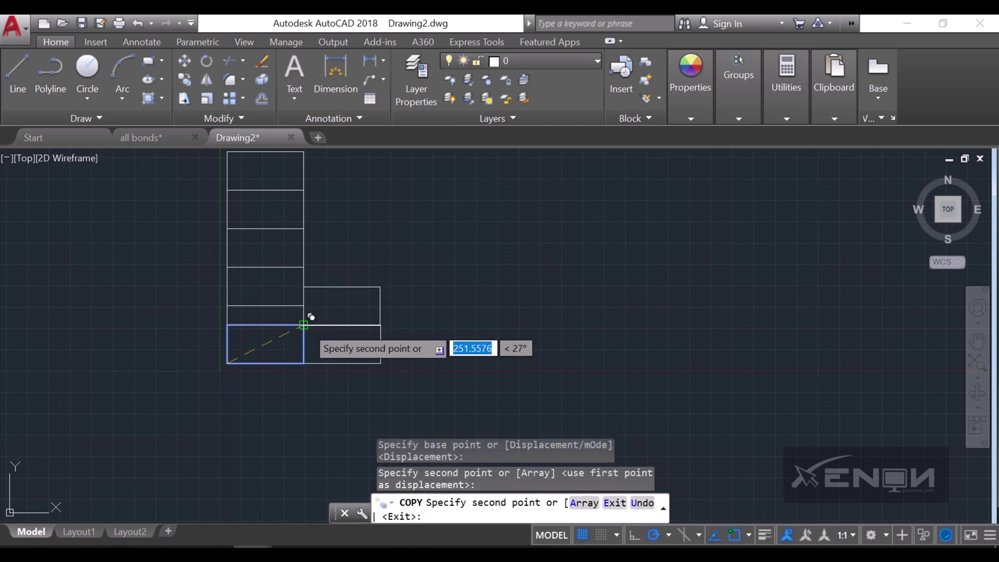
click(304, 325)
key(Return)
Copy the right-hand brick pair twice to the right, at 225 and 450.
click(426, 379)
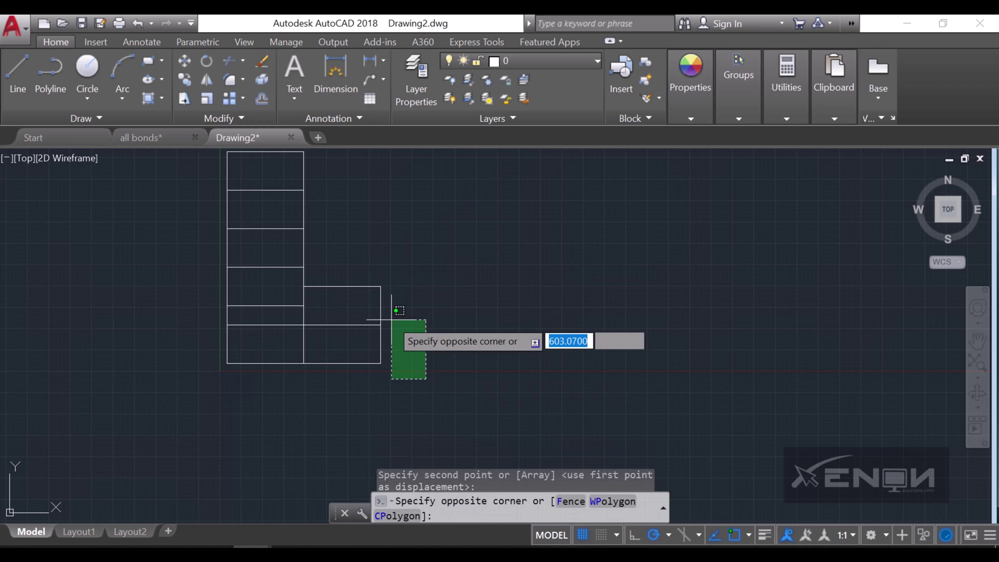
click(391, 320)
click(185, 80)
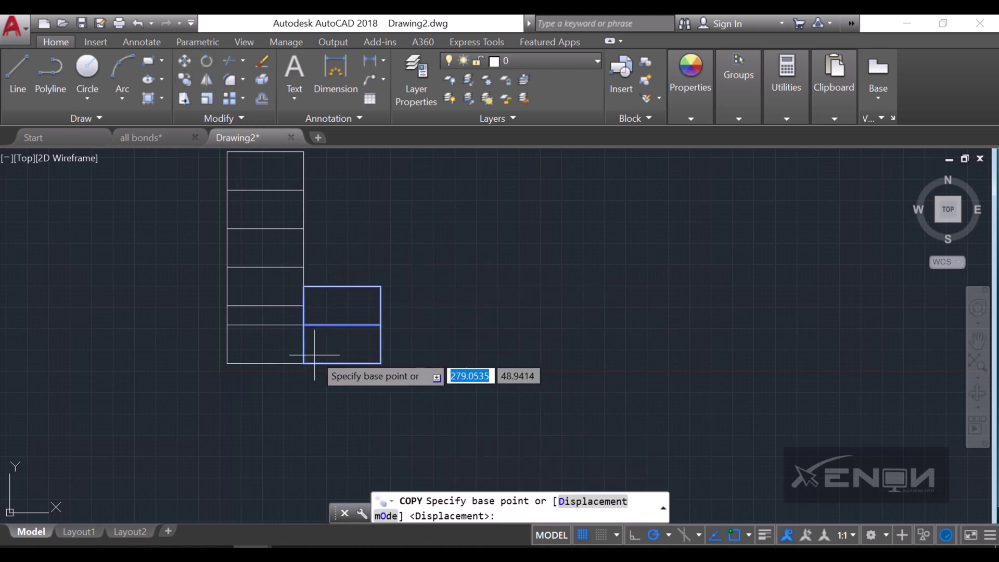
click(304, 363)
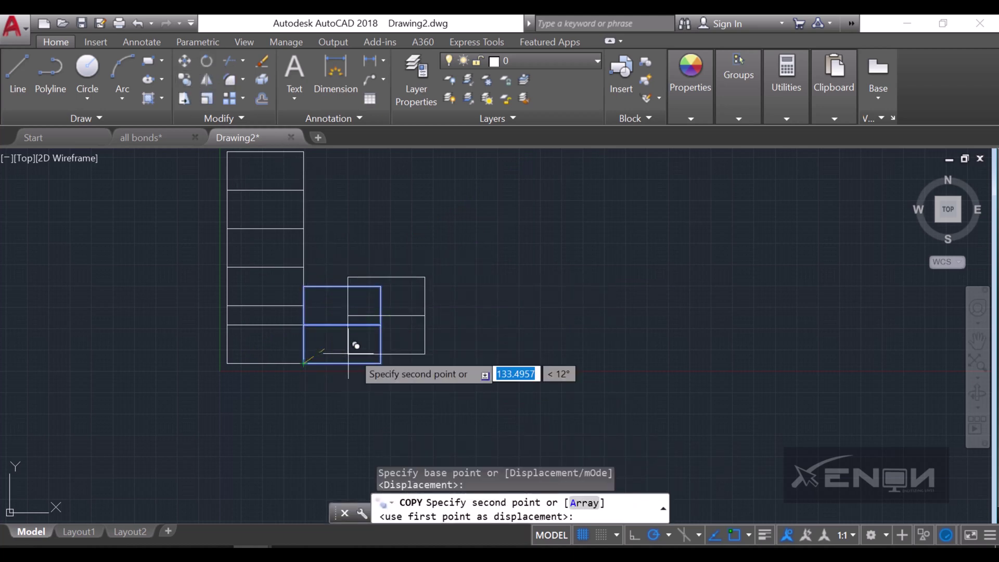
click(380, 363)
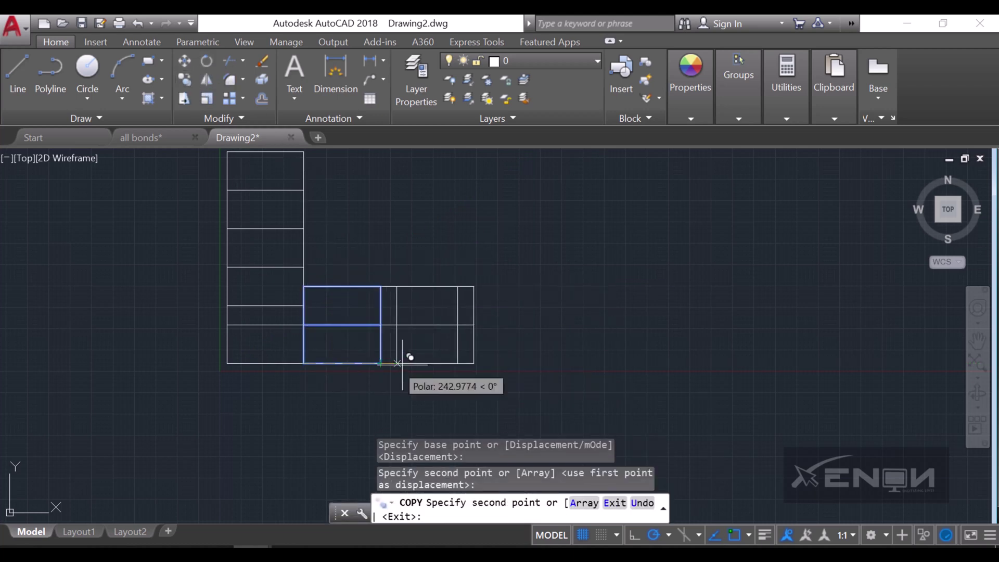
click(457, 362)
key(Return)
scroll(437, 346, down, 3)
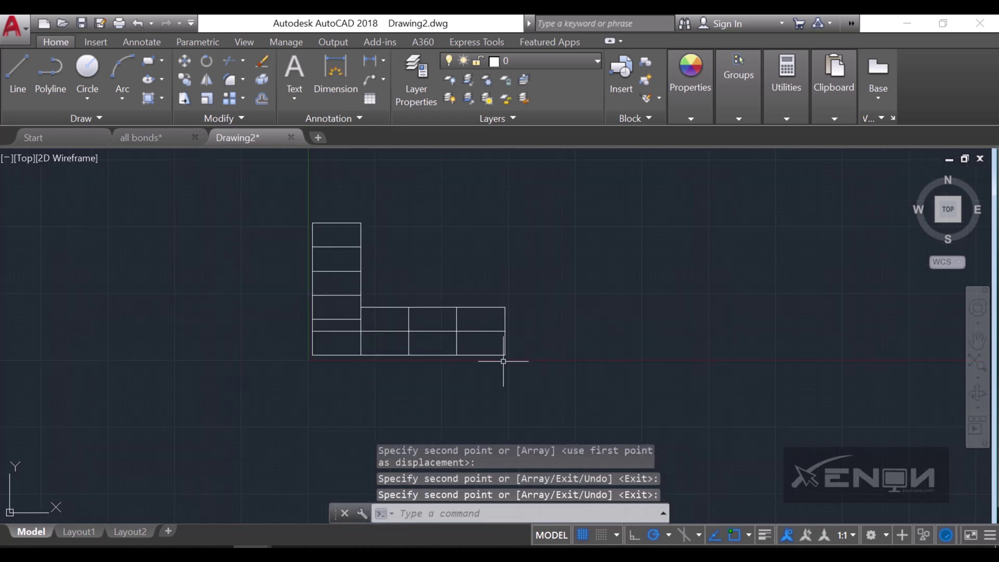
scroll(516, 368, up, 1)
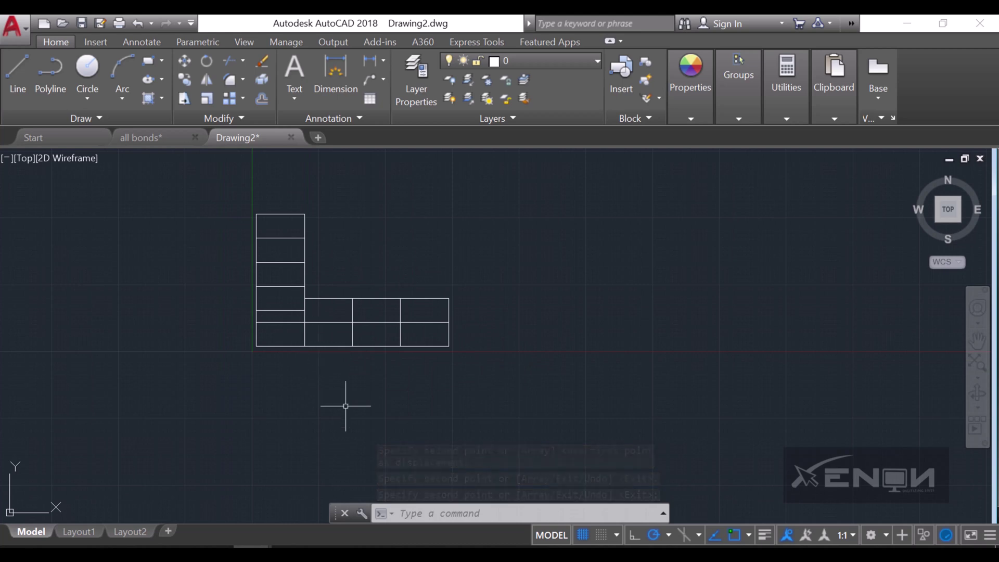
Add a 50-high, 0-rotation TEXT label 'PLAN COURSE 1' below the plan.
text(TEXT)
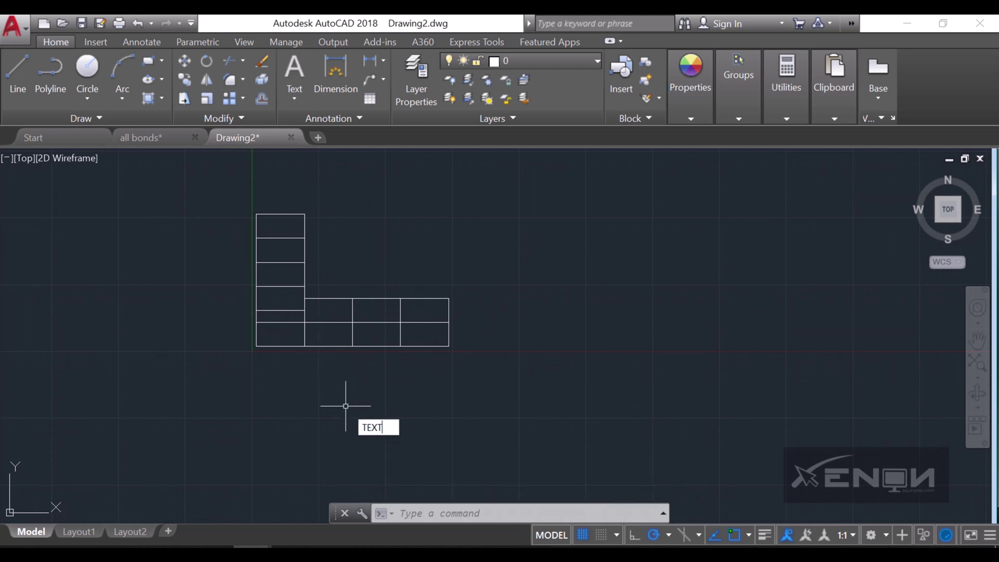
key(Return)
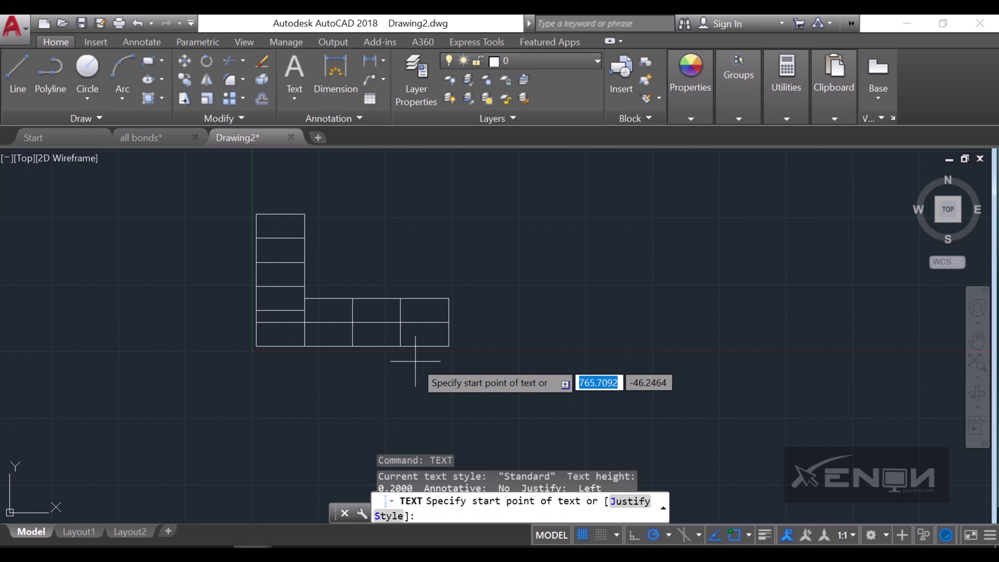
click(306, 376)
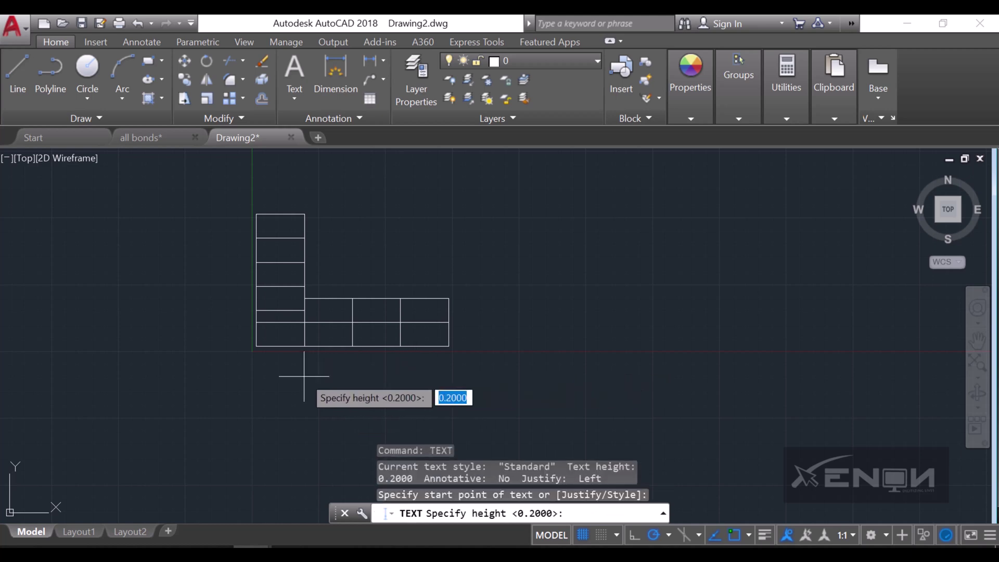
key(Return)
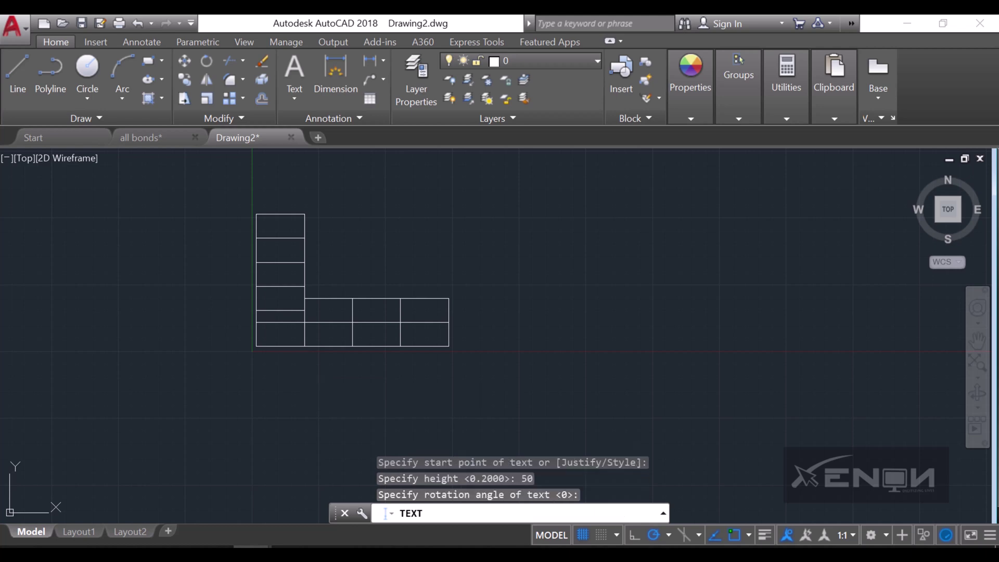
key(Return)
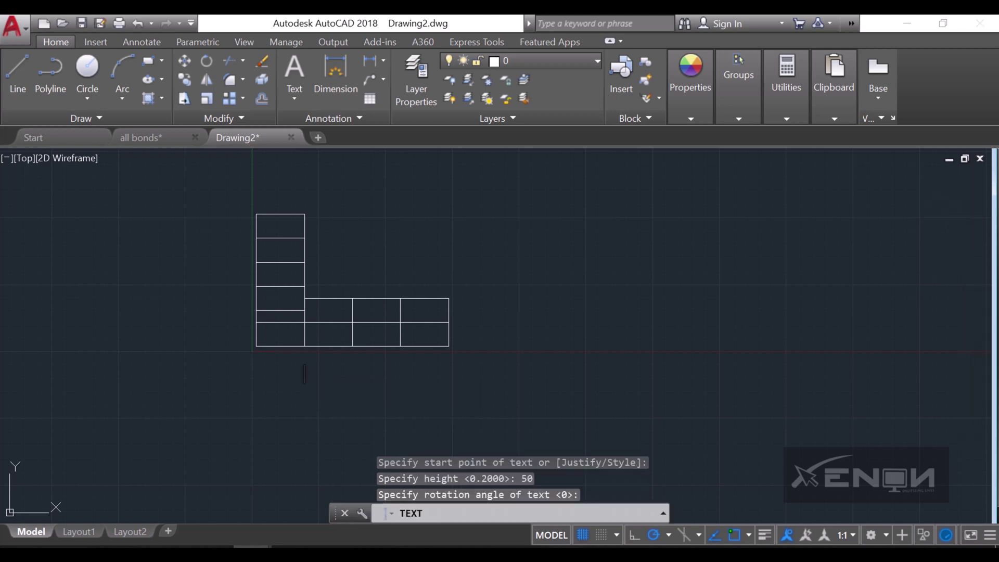
text(PLAN)
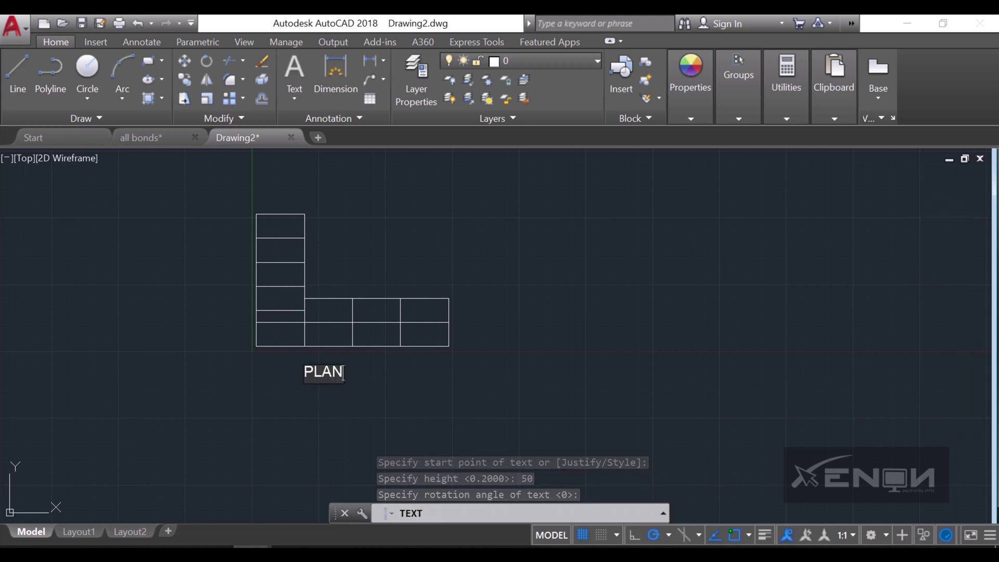
text( COURSE)
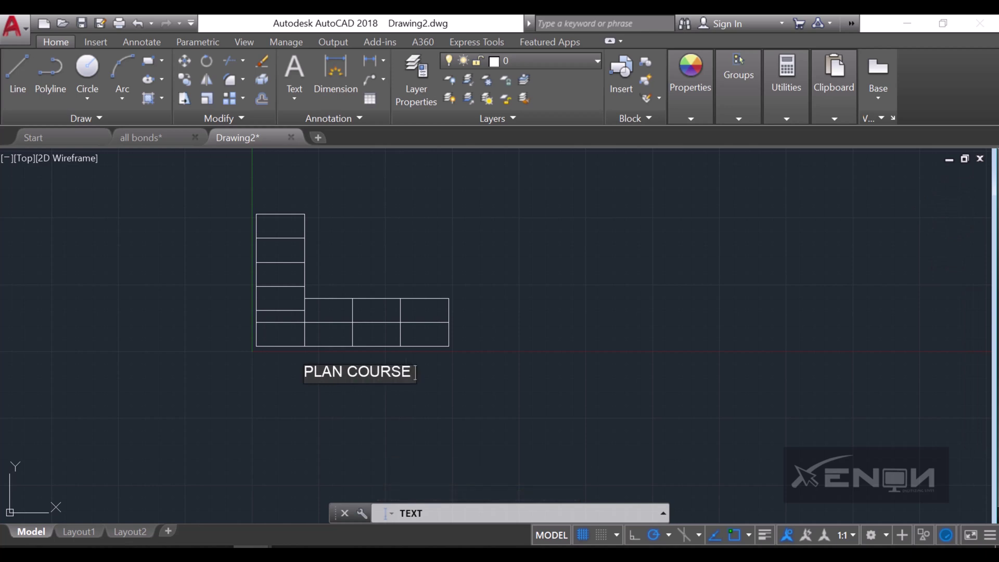
text( 1)
key(Return)
key(Return)
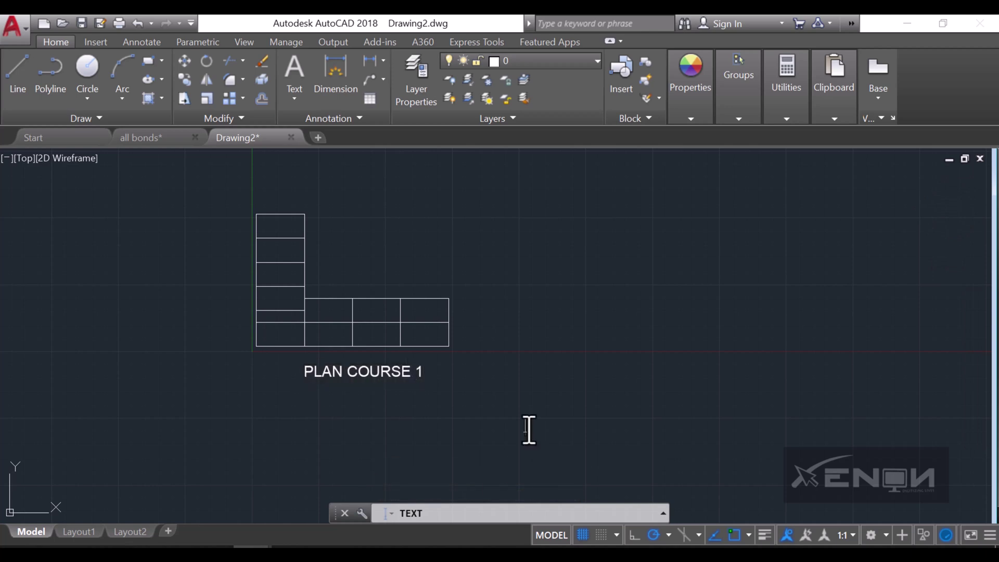
key(Return)
click(569, 350)
Shift the PLAN COURSE 1 label slightly left and recentre the view on the plan.
click(384, 370)
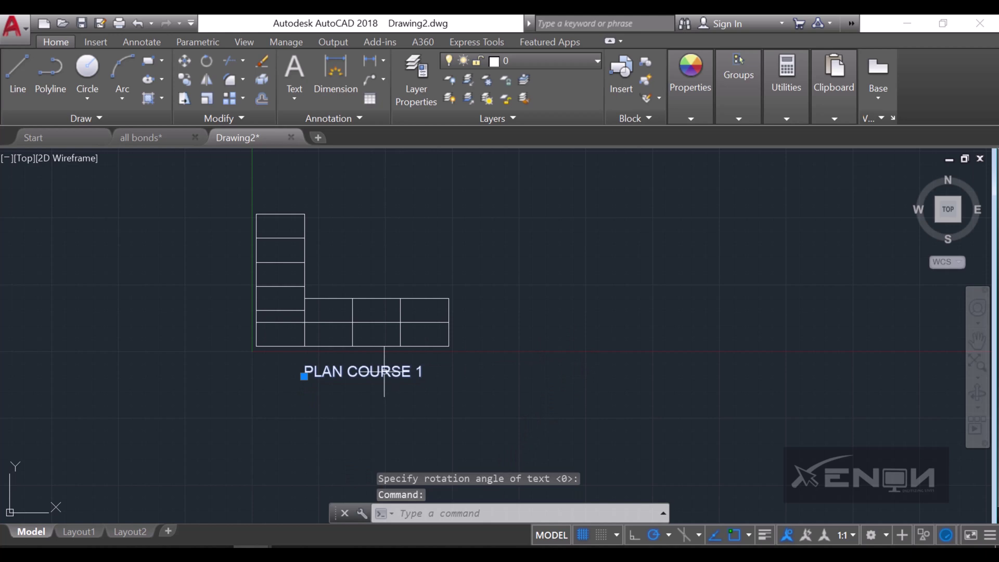
click(304, 376)
click(292, 375)
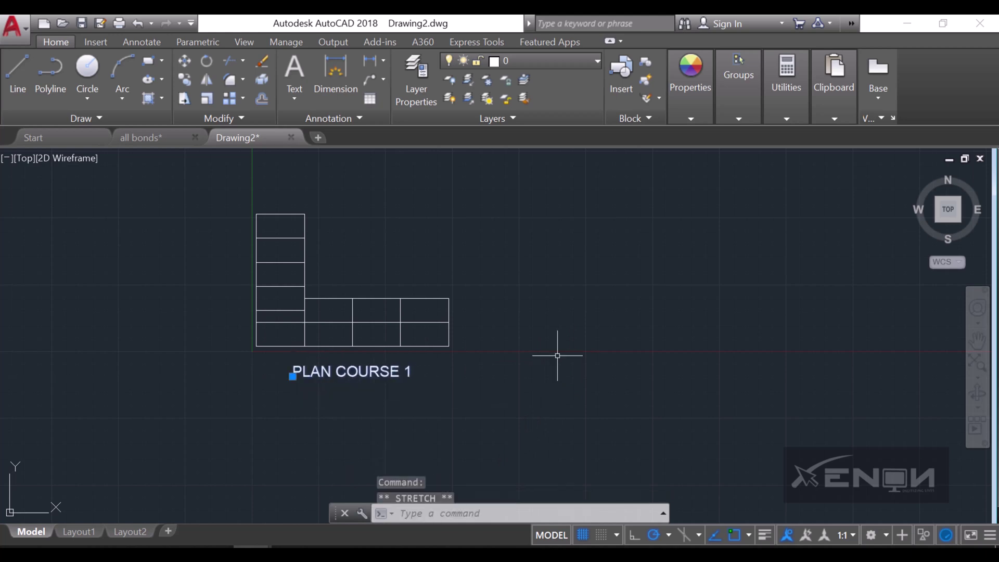
key(Escape)
middle_drag(521, 367, 510, 376)
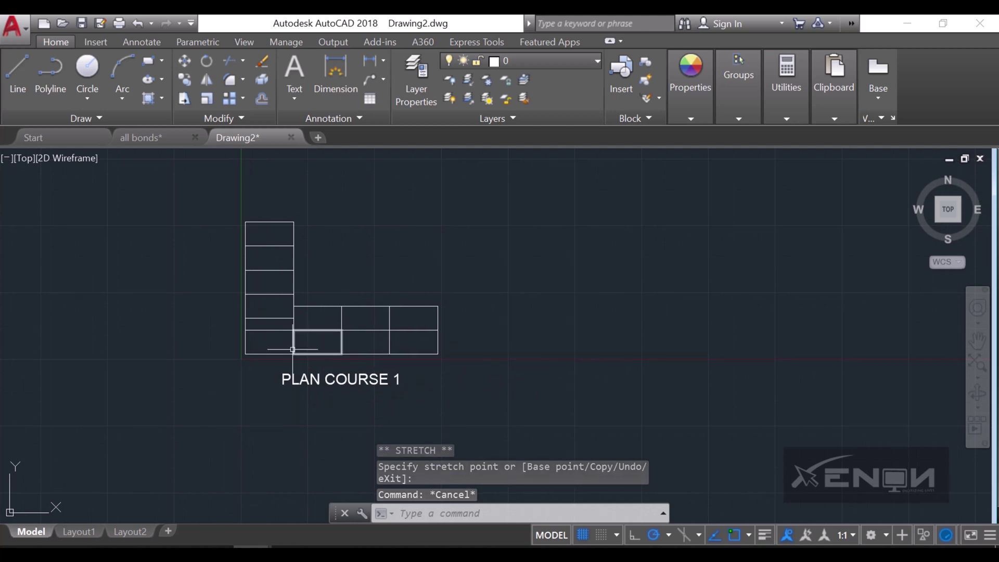
scroll(273, 340, up, 4)
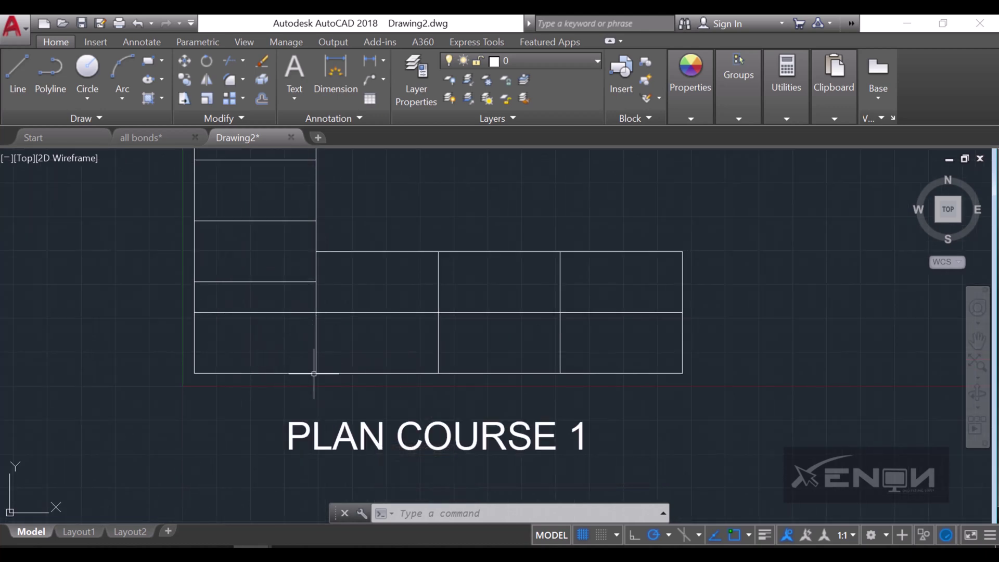
scroll(714, 319, down, 4)
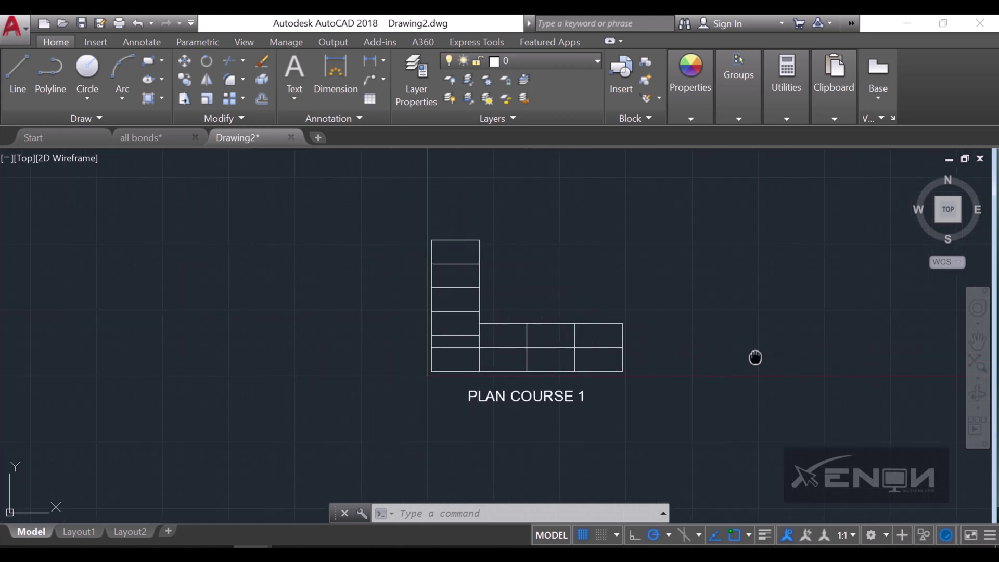
mouse_move(757, 357)
middle_down()
mouse_move(697, 364)
mouse_move(706, 359)
middle_up()
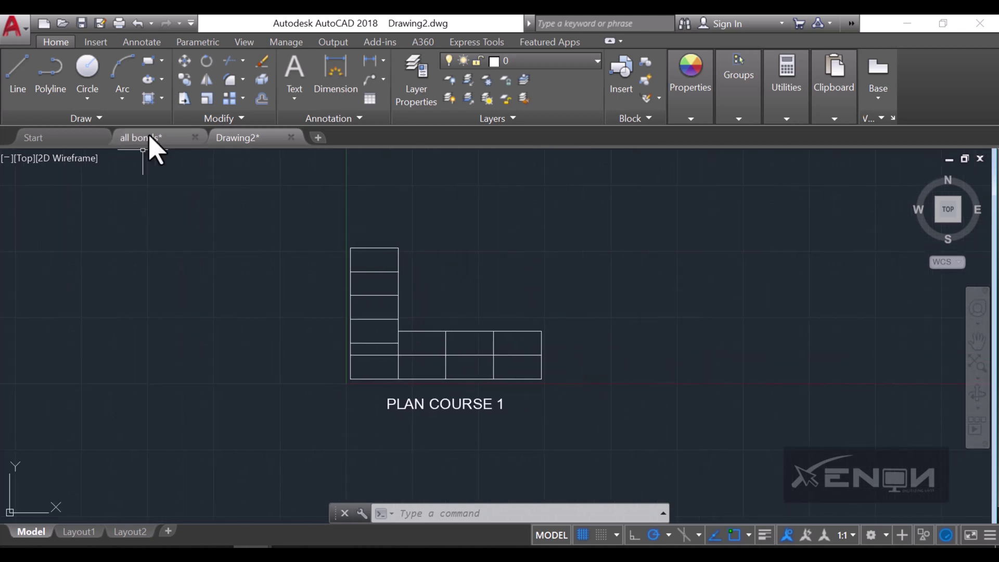
click(148, 61)
Draw a 112.5 by 225 upright rectangle to the right of the plan.
middle_drag(596, 305, 551, 290)
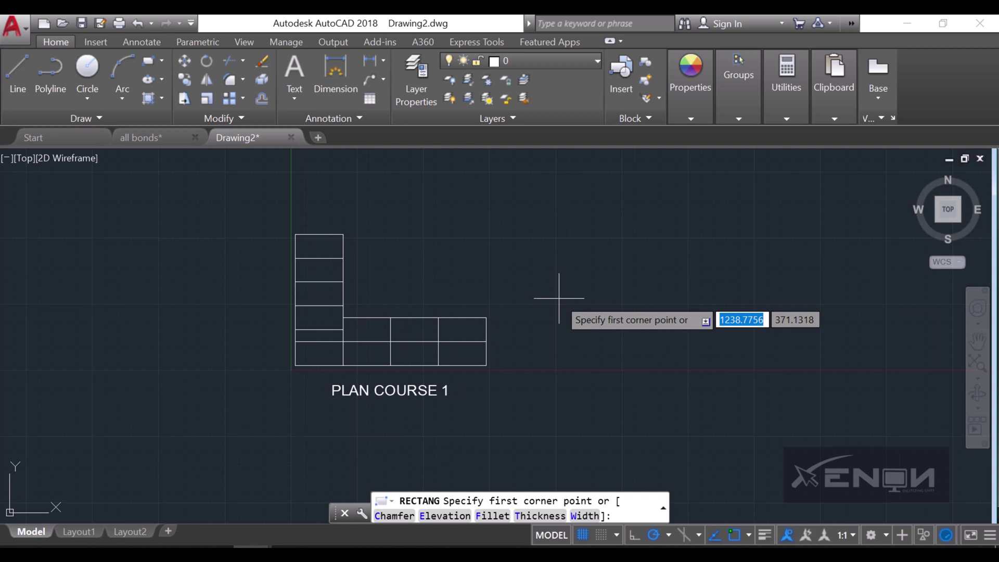
click(565, 290)
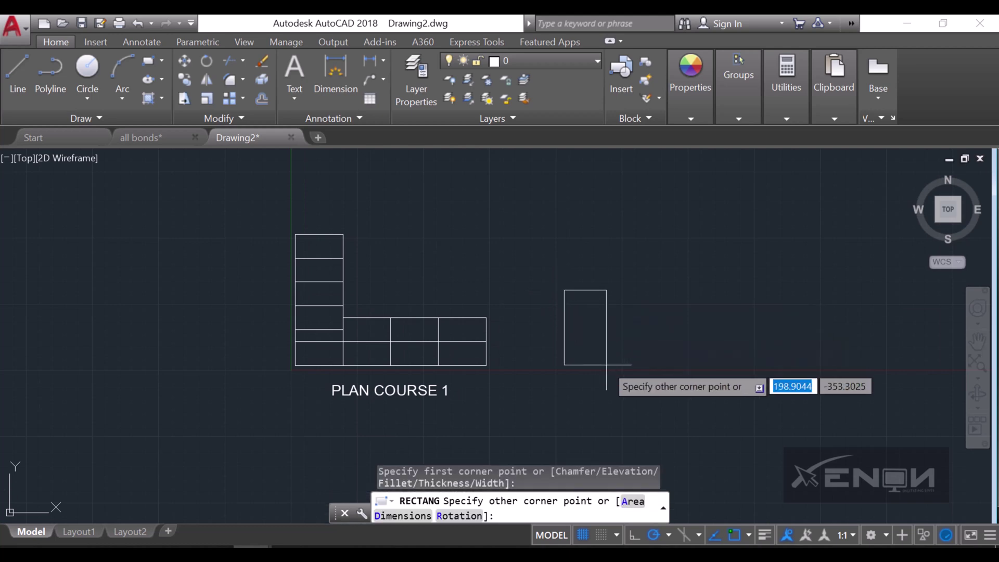
text(112.5)
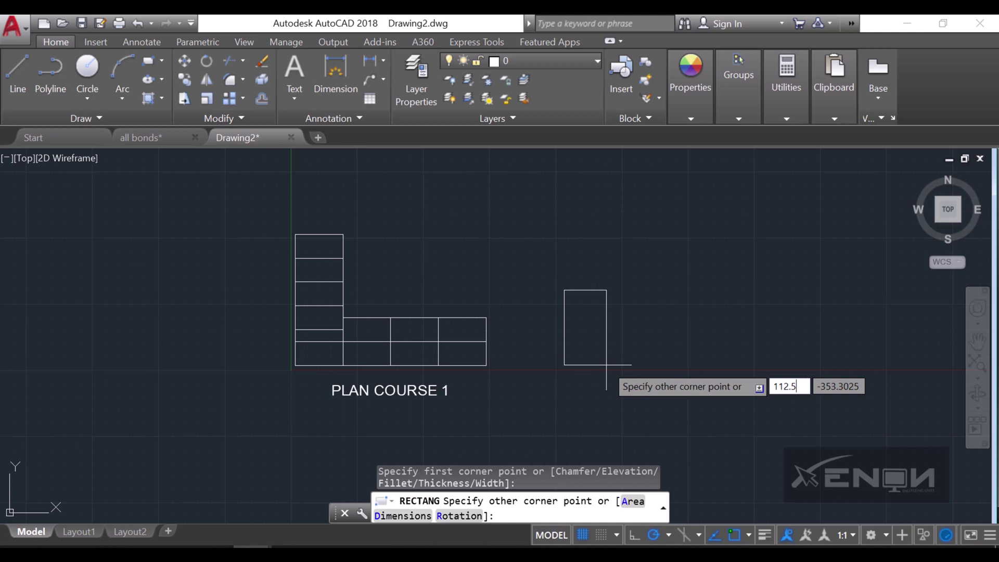
key(Tab)
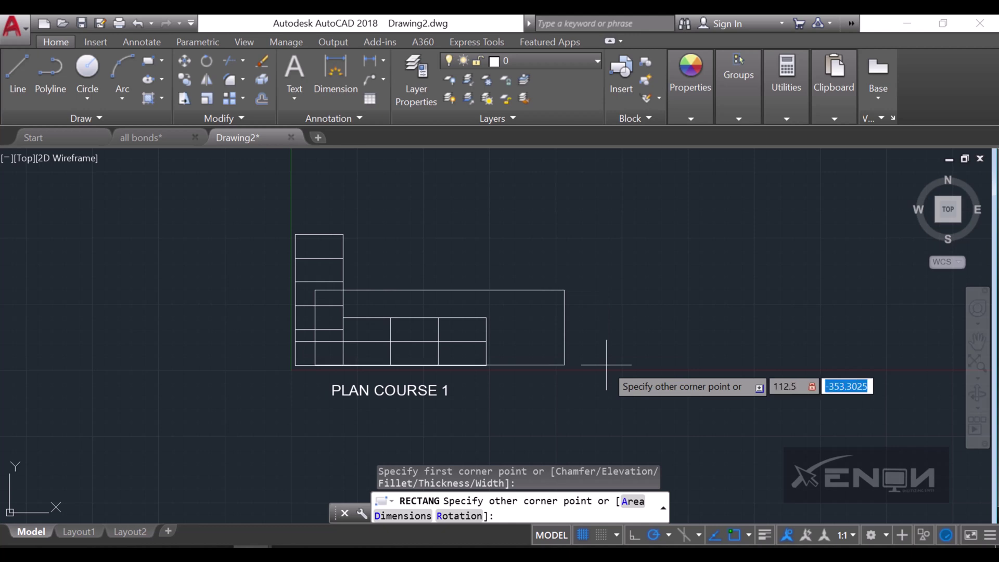
text(225)
key(Return)
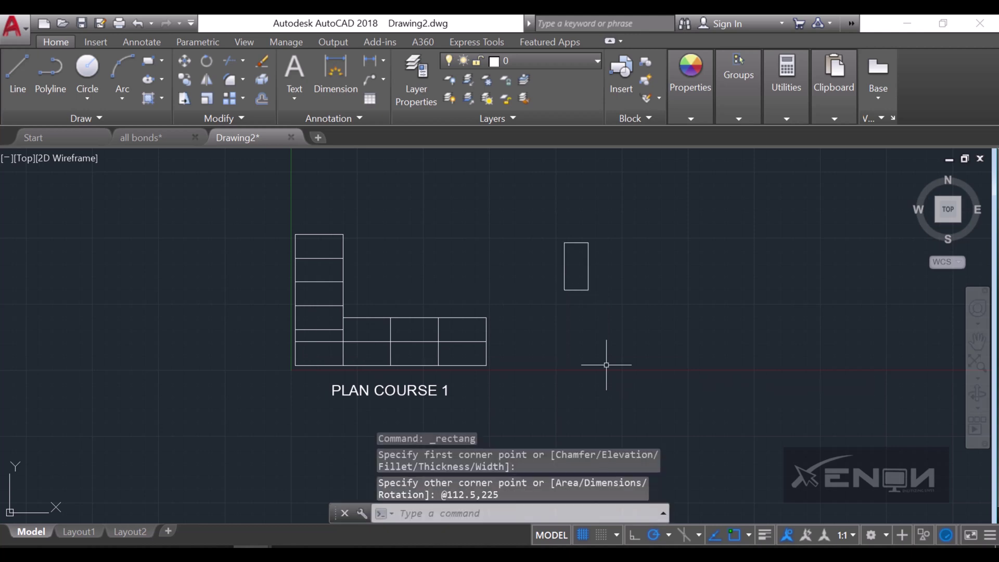
Move the upright rectangle by its lower-left corner beside the plan's right end.
click(618, 302)
click(399, 187)
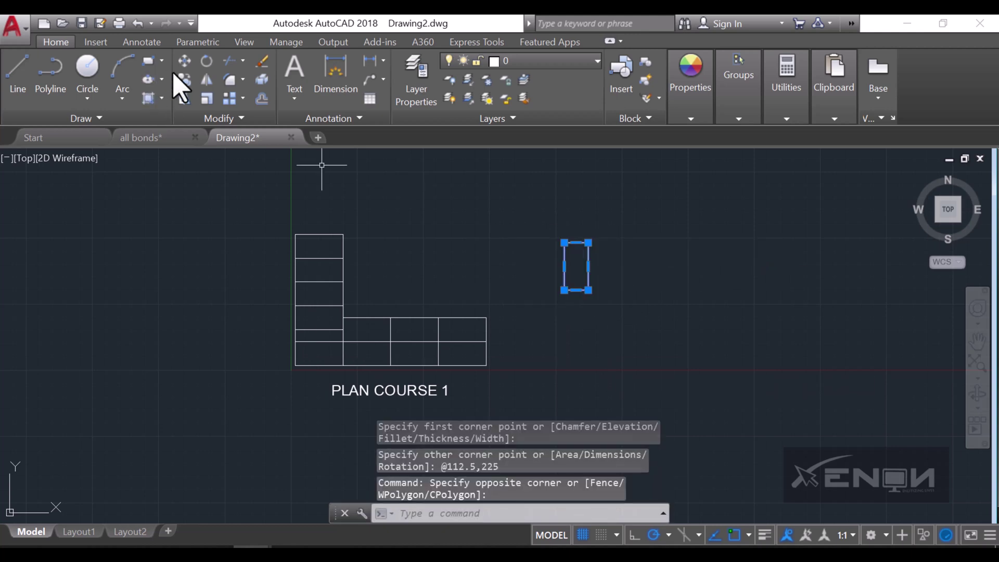
click(185, 62)
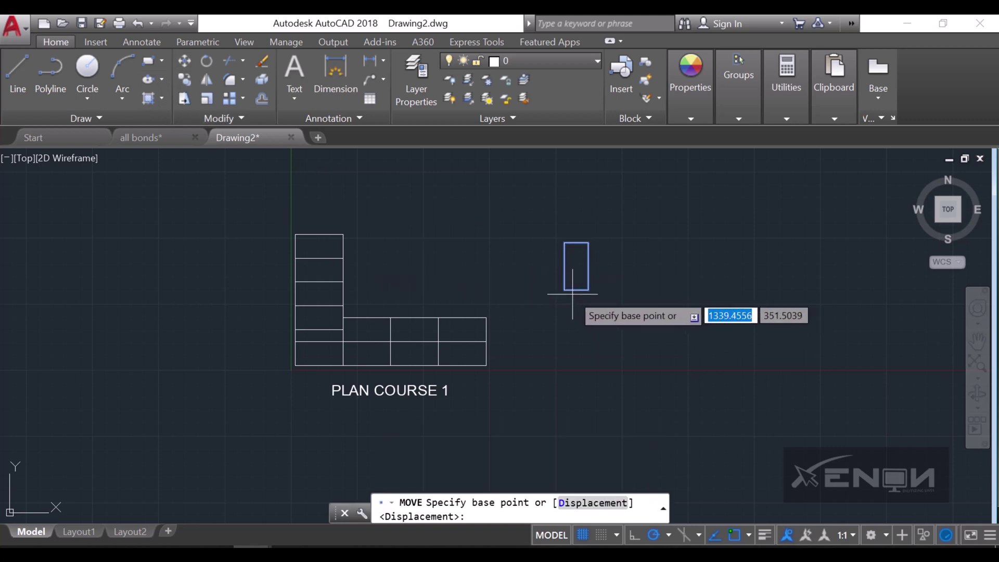
click(564, 290)
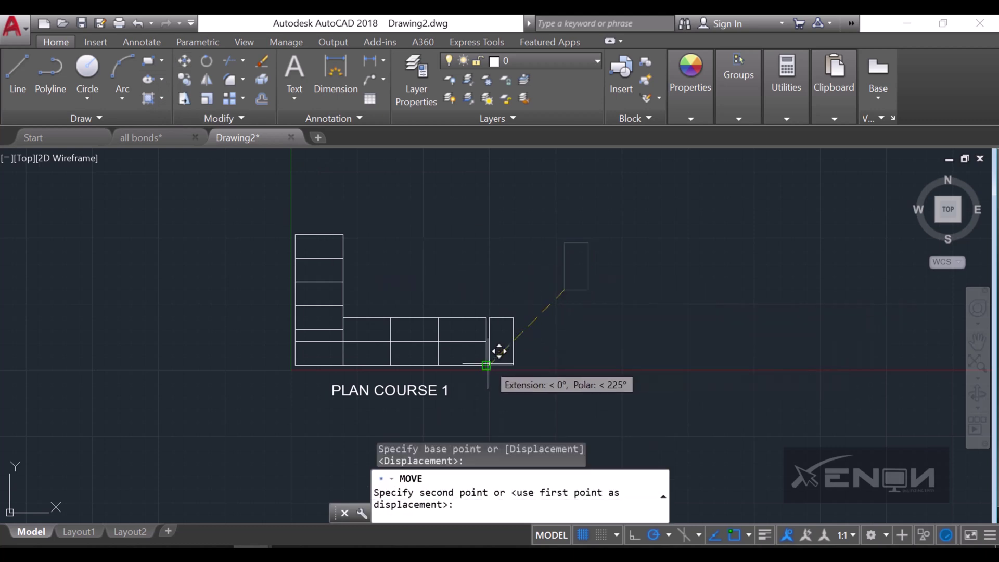
click(536, 366)
scroll(598, 341, up, 4)
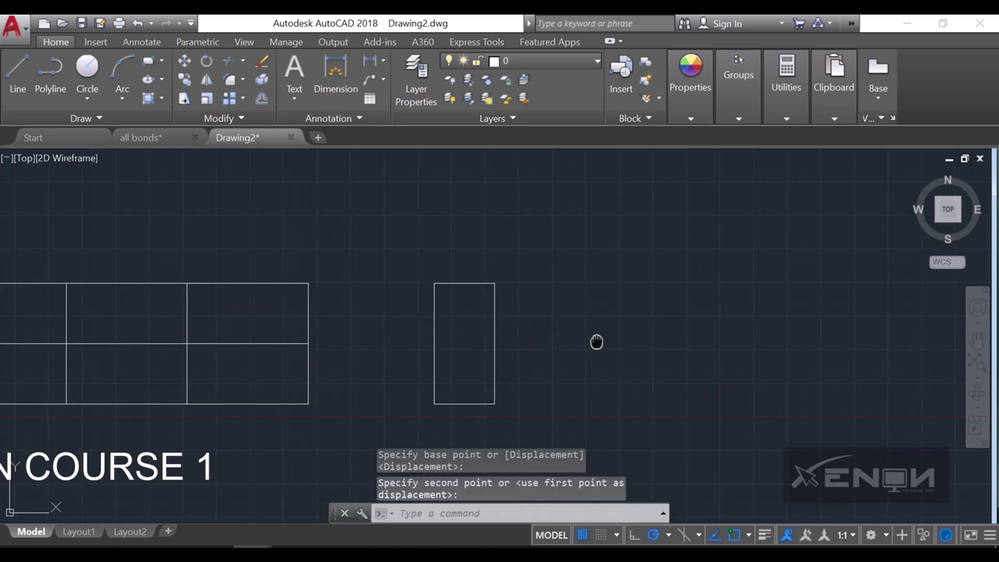
middle_drag(556, 304, 545, 307)
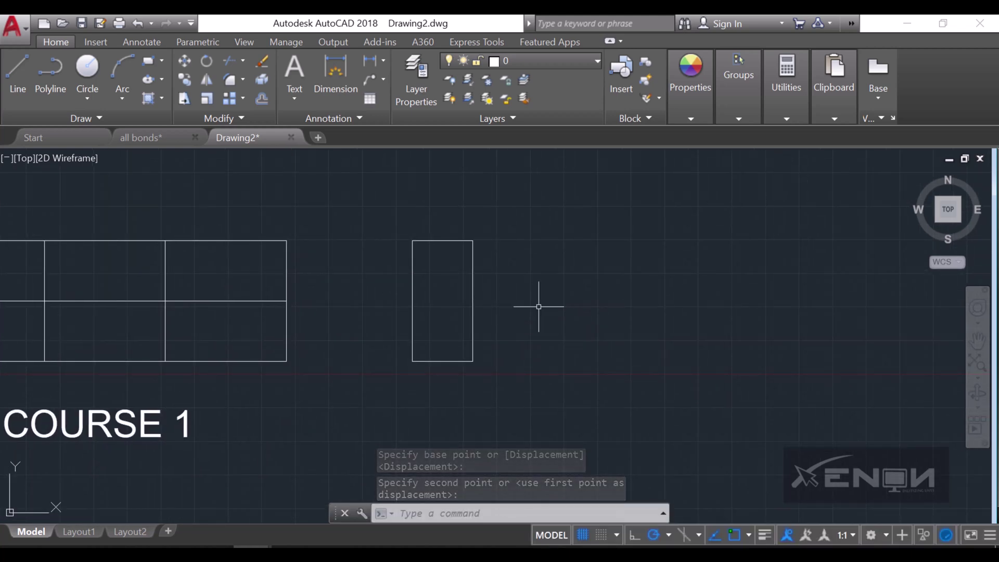
Draw a 56.25 by 225 brick rectangle.
click(149, 60)
click(546, 233)
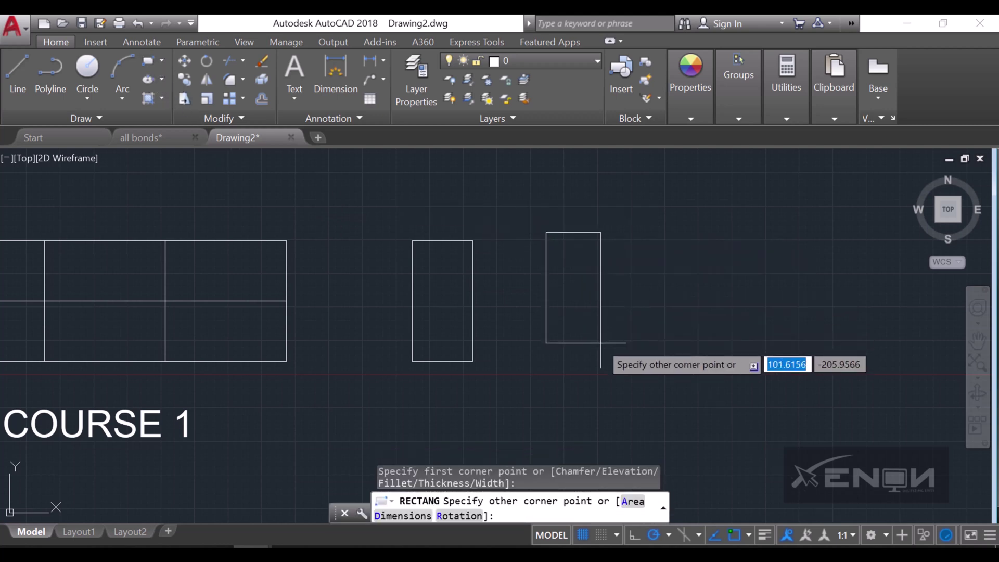
text(56.25)
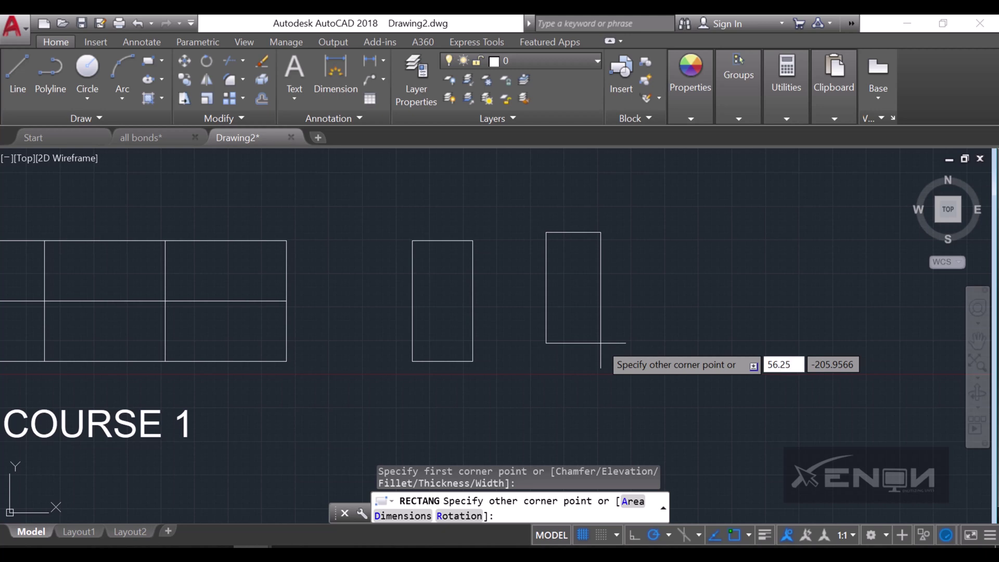
key(Tab)
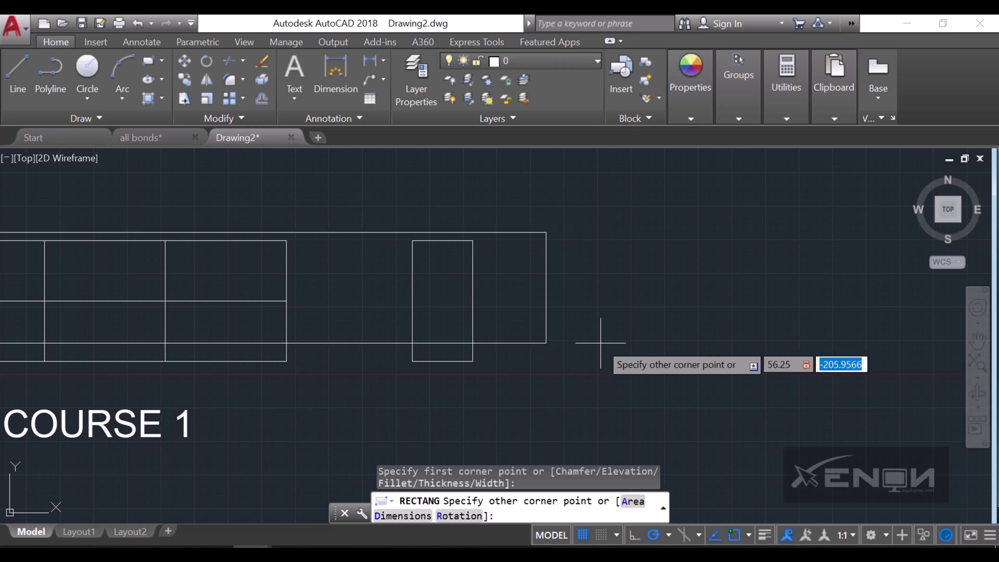
text(225)
key(Return)
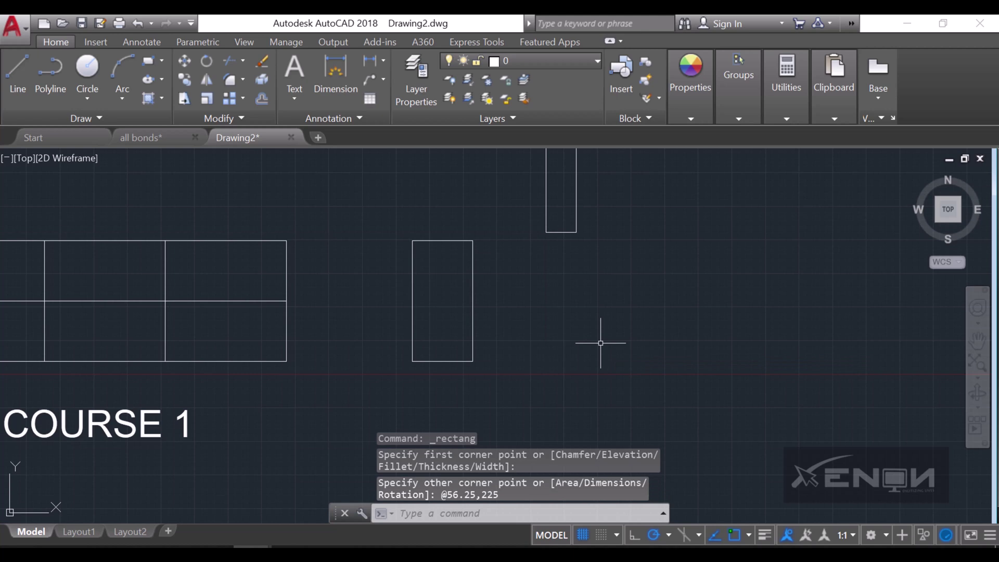
Move the 56.25 brick against the existing brick inside the upright rectangle.
click(638, 253)
click(509, 201)
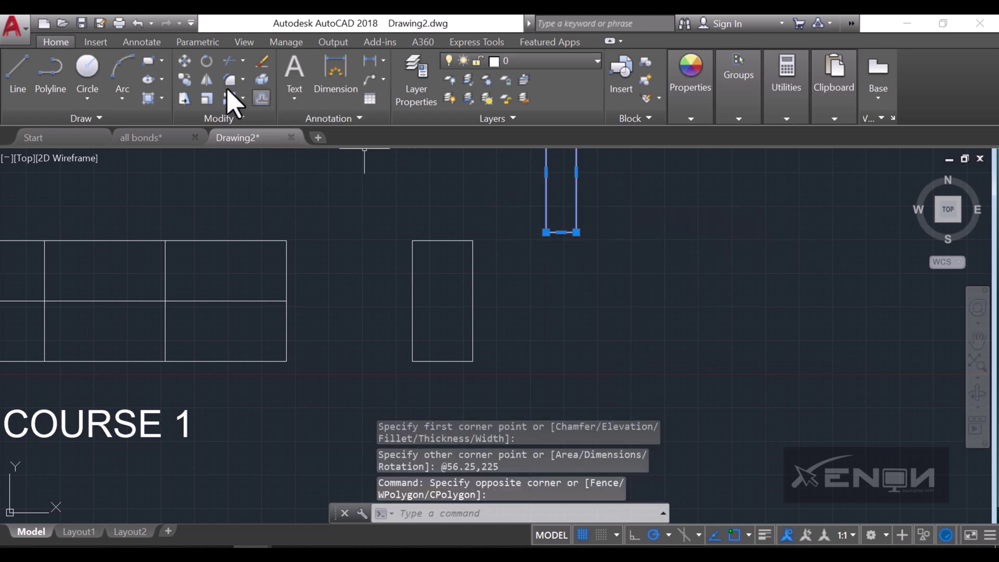
click(184, 60)
click(546, 232)
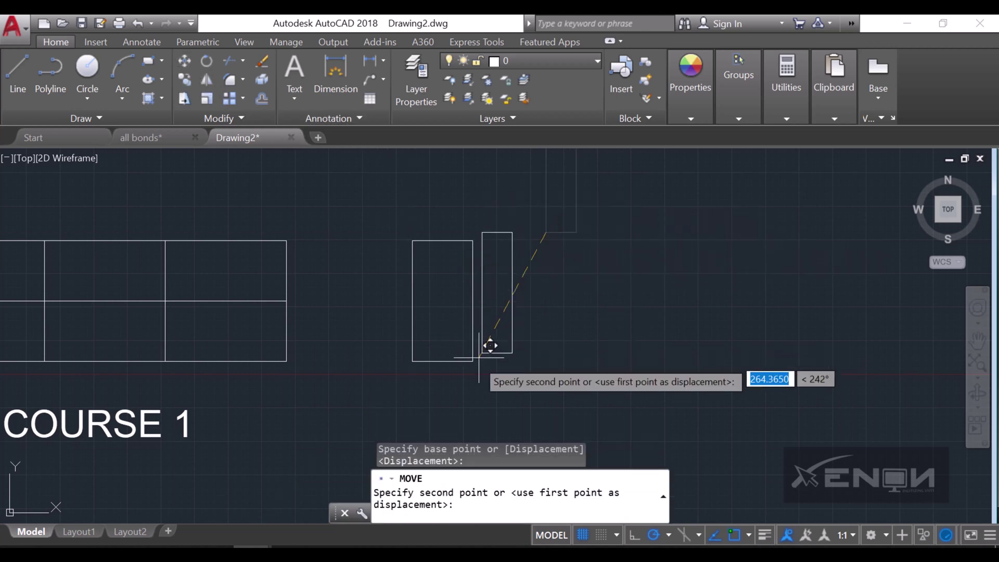
click(472, 362)
scroll(411, 365, down, 2)
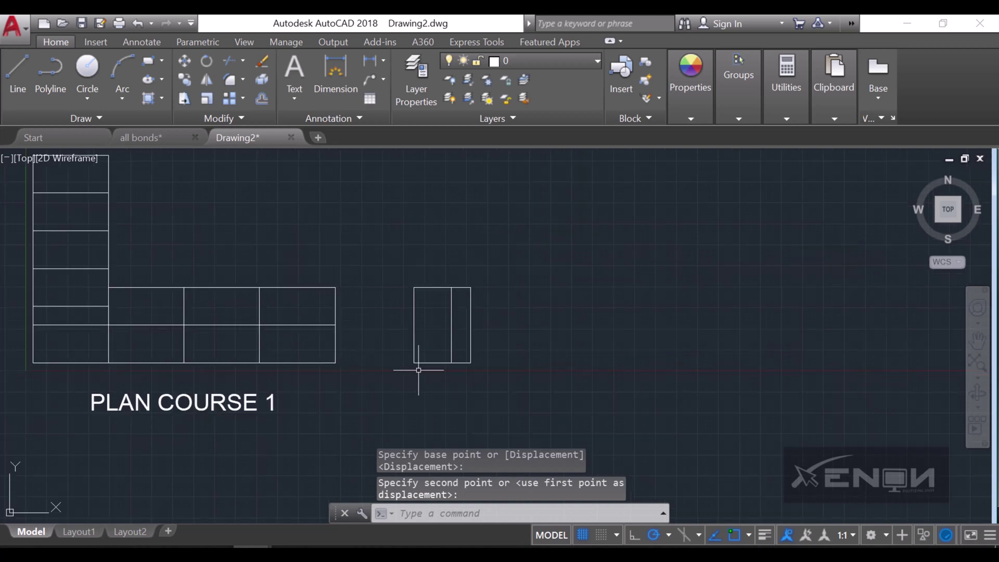
click(406, 367)
click(458, 284)
click(183, 78)
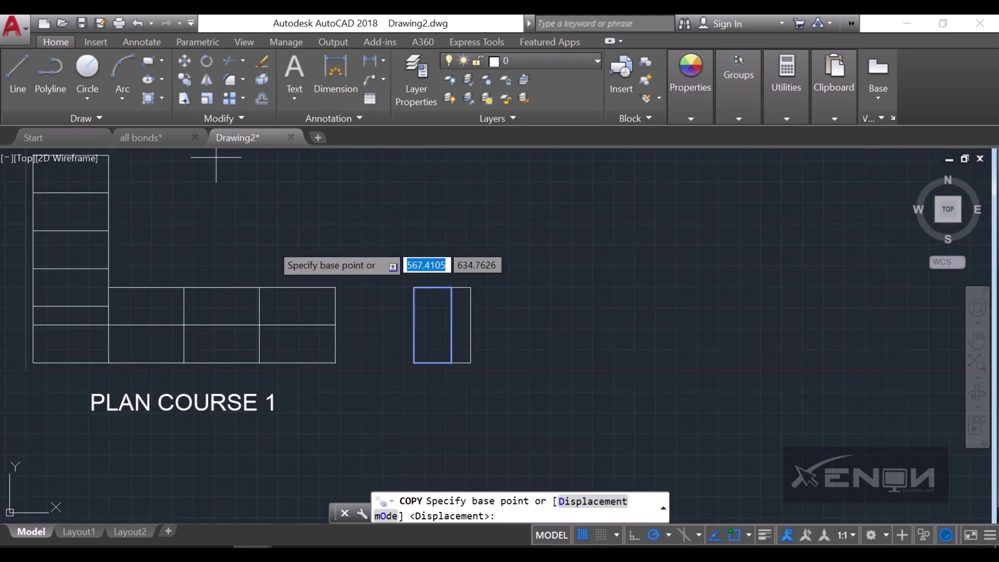
Copy the brick four times along the row to extend the second plan rightward.
click(414, 363)
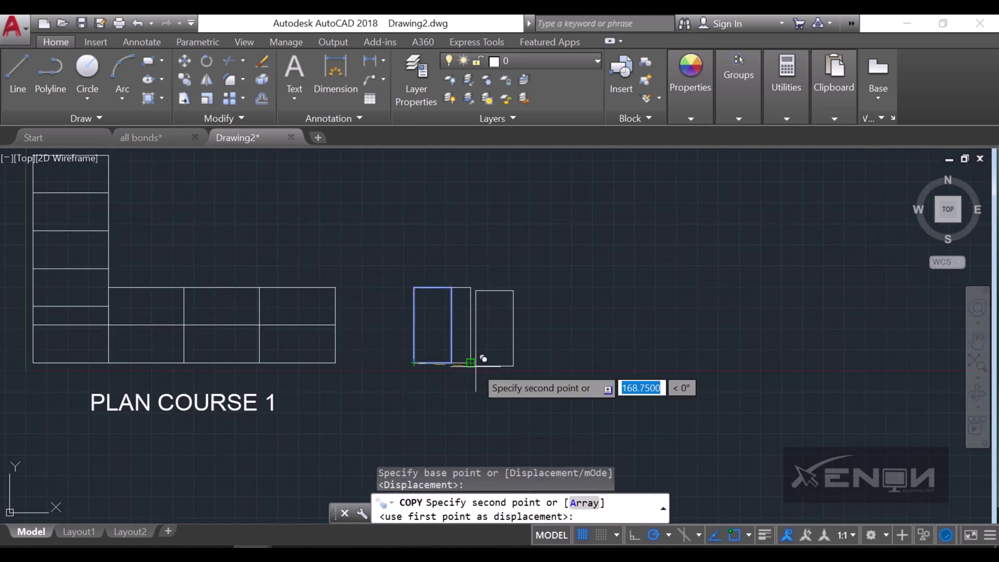
click(471, 363)
click(509, 362)
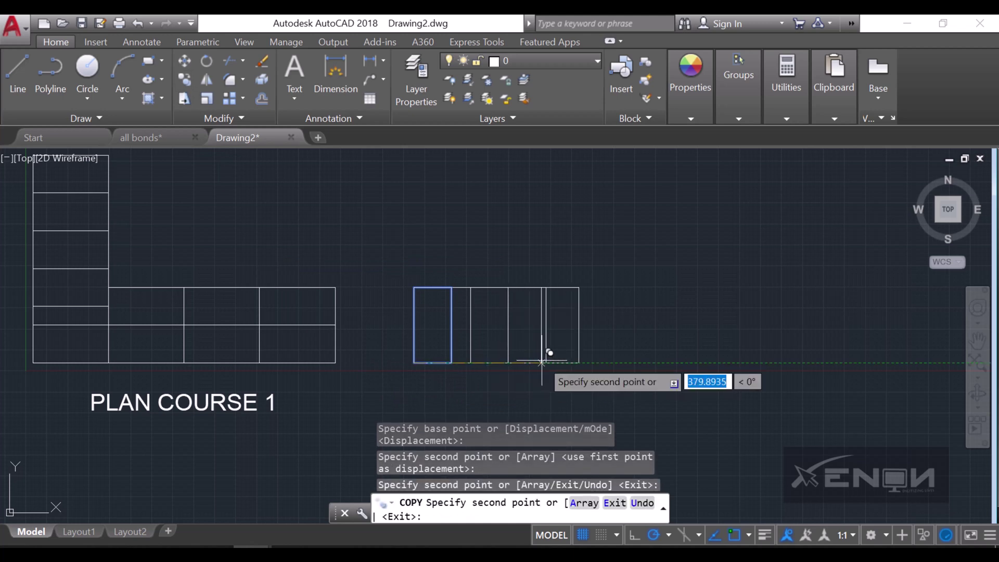
click(546, 363)
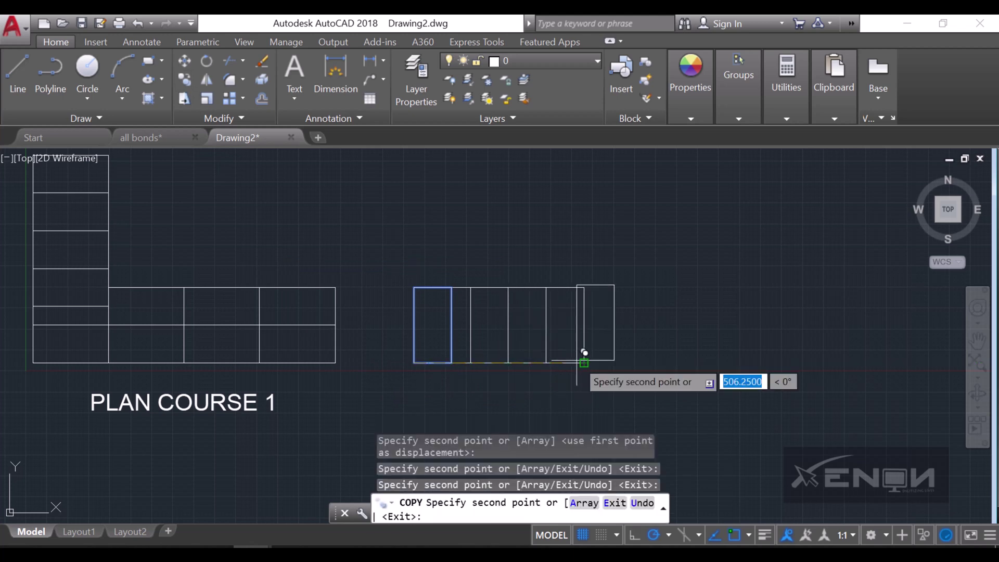
click(622, 363)
key(Return)
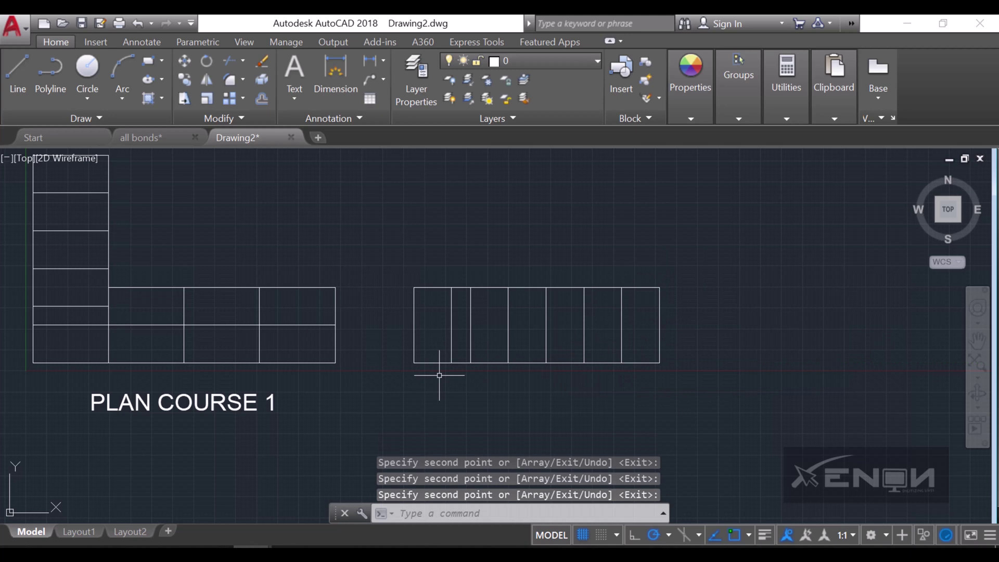
Copy the row's left brick directly above it and beside that, forming a two-brick block.
click(439, 375)
click(403, 342)
click(184, 79)
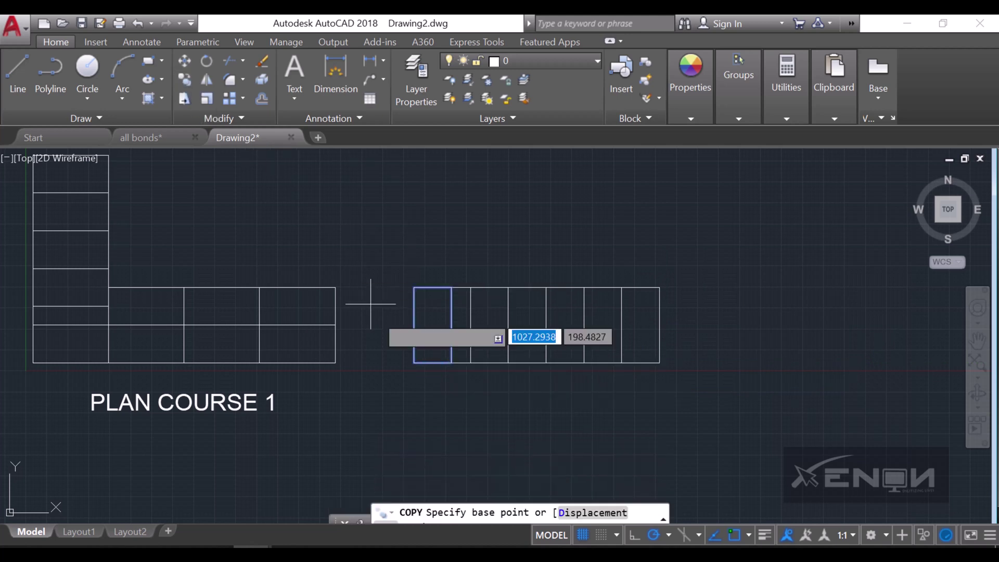
click(414, 363)
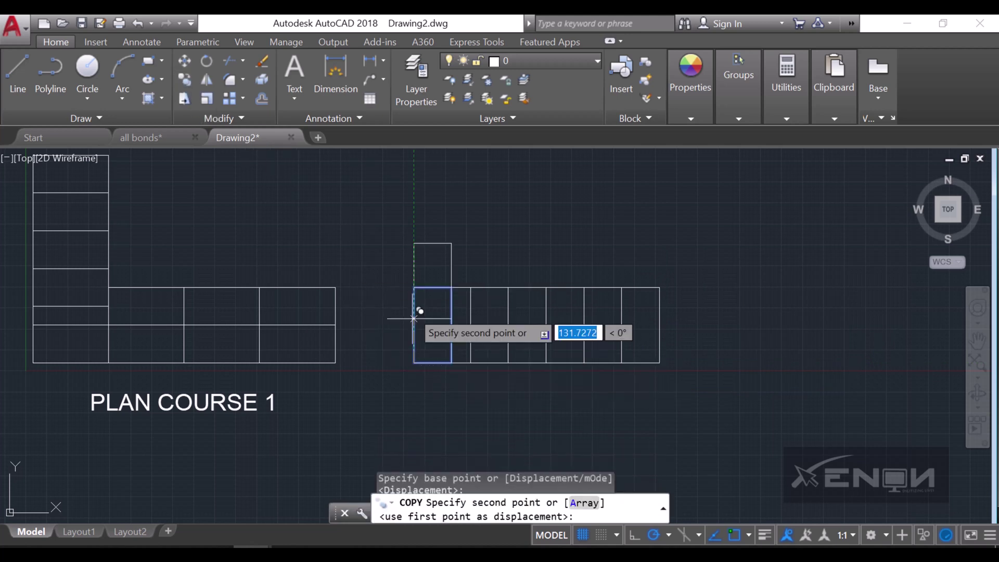
click(414, 287)
click(451, 288)
key(Return)
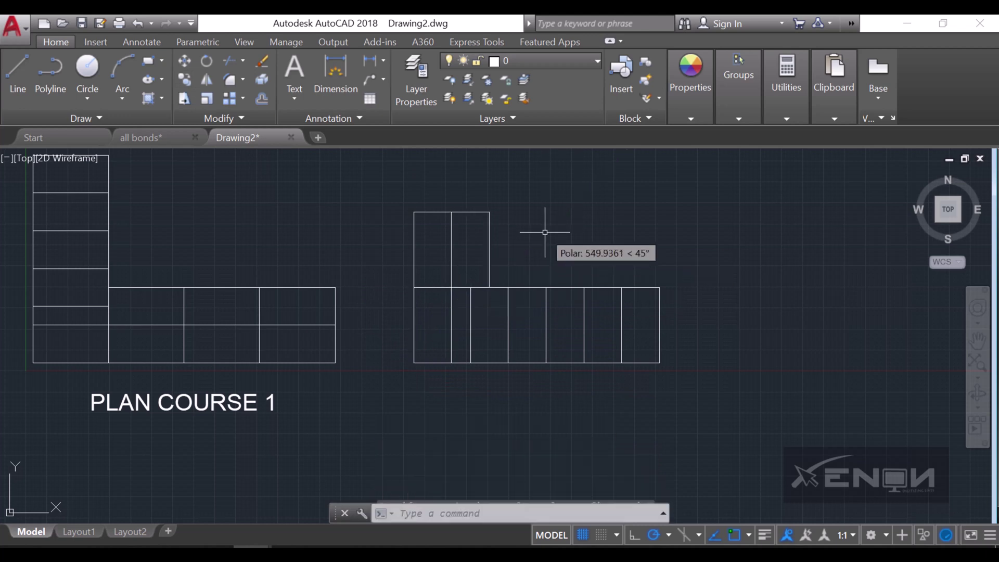
click(549, 232)
click(404, 212)
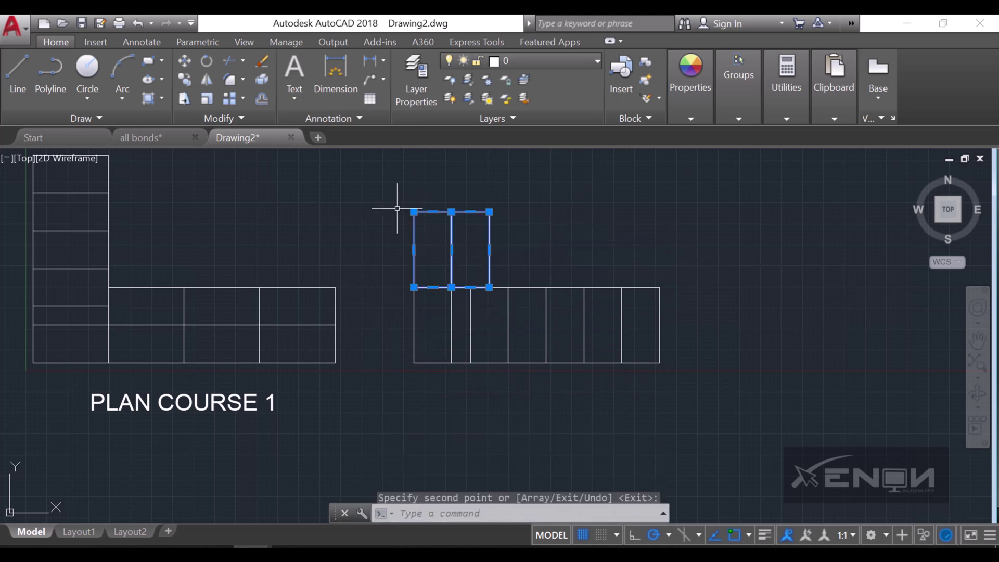
Copy the two upper bricks 450 units higher to lengthen the vertical leg.
click(184, 79)
click(414, 288)
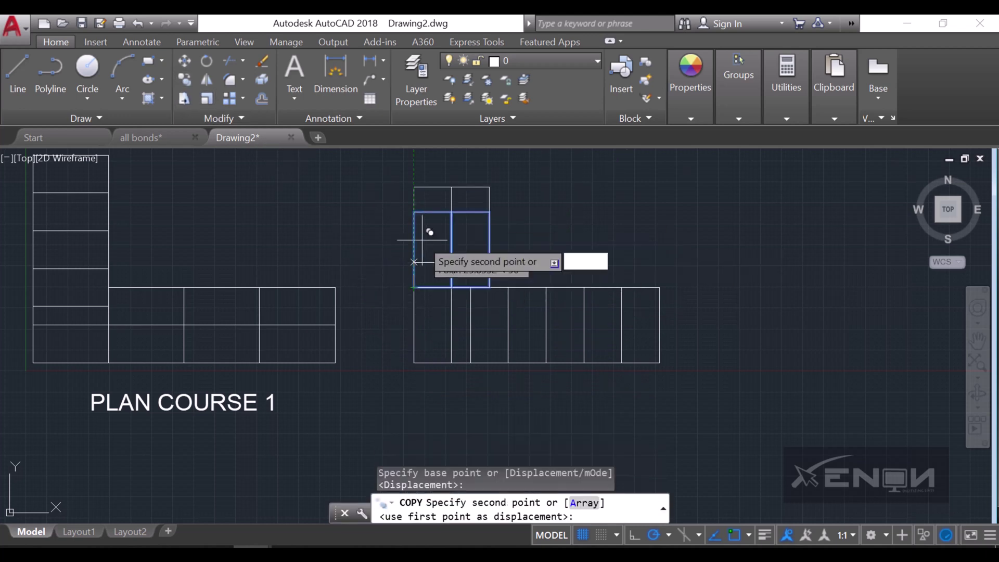
scroll(399, 448, down, 2)
click(412, 297)
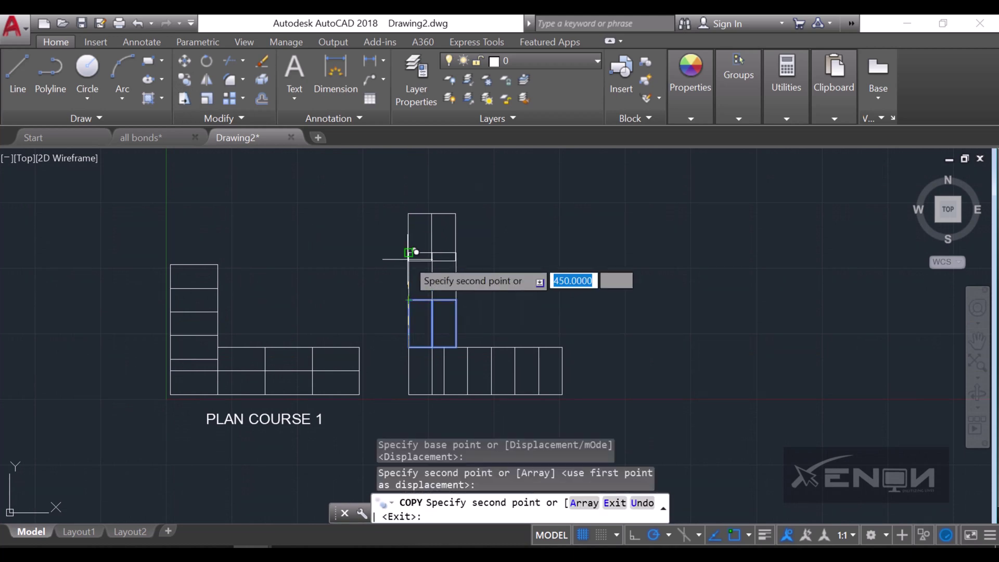
key(Return)
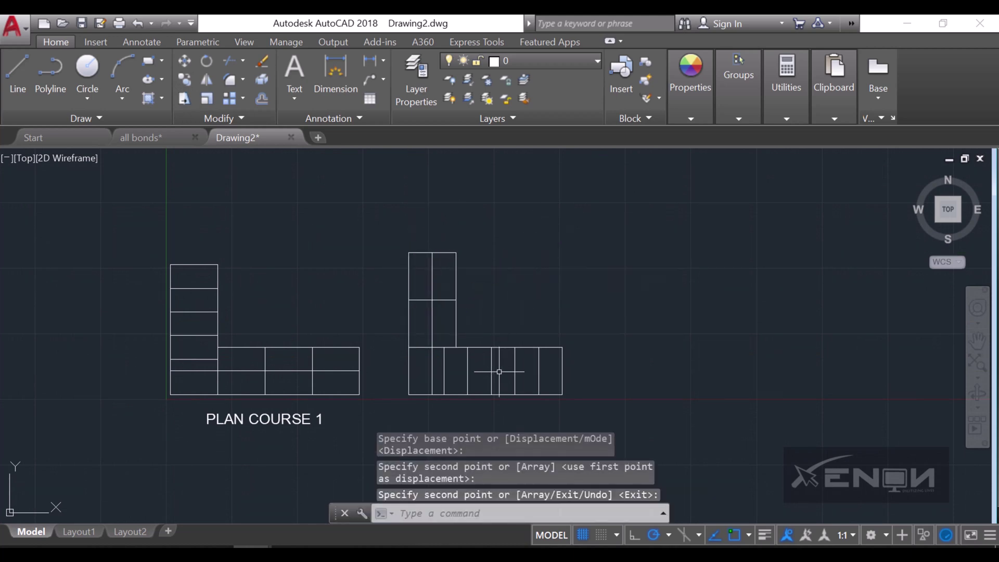
middle_drag(500, 370, 508, 333)
scroll(469, 391, up, 2)
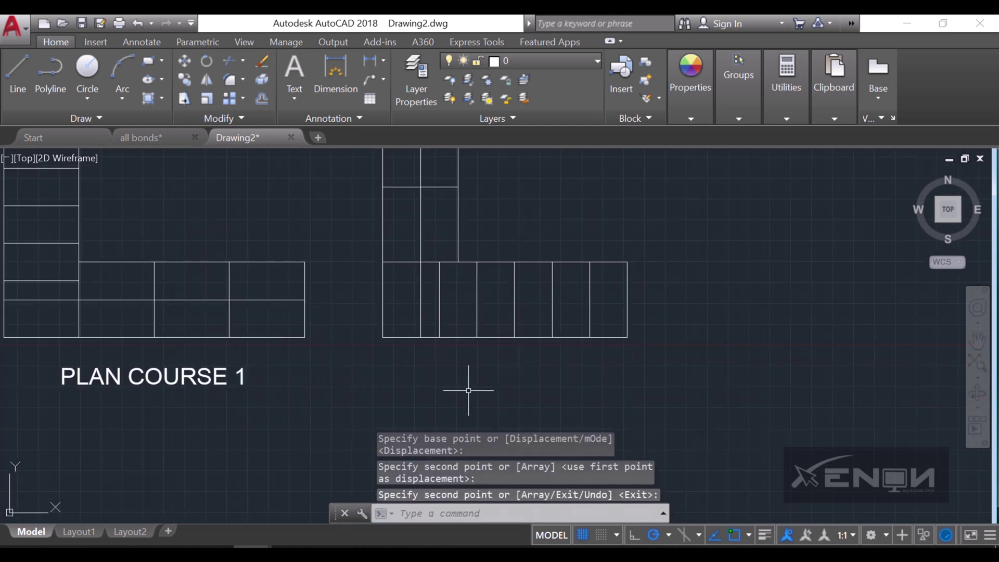
click(216, 379)
scroll(280, 345, down, 2)
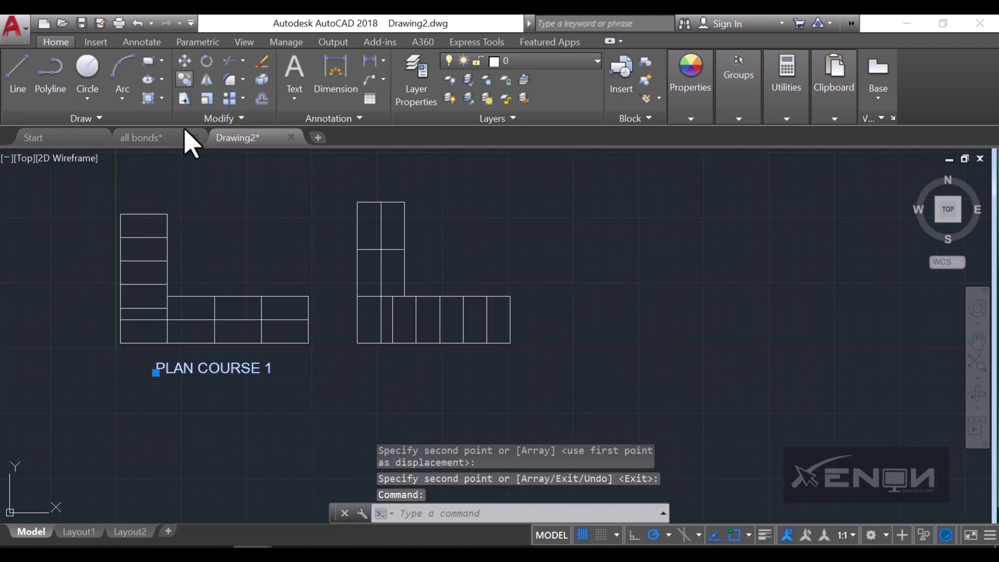
Copy the PLAN COURSE 1 label to beneath the second plan.
key(Return)
click(153, 381)
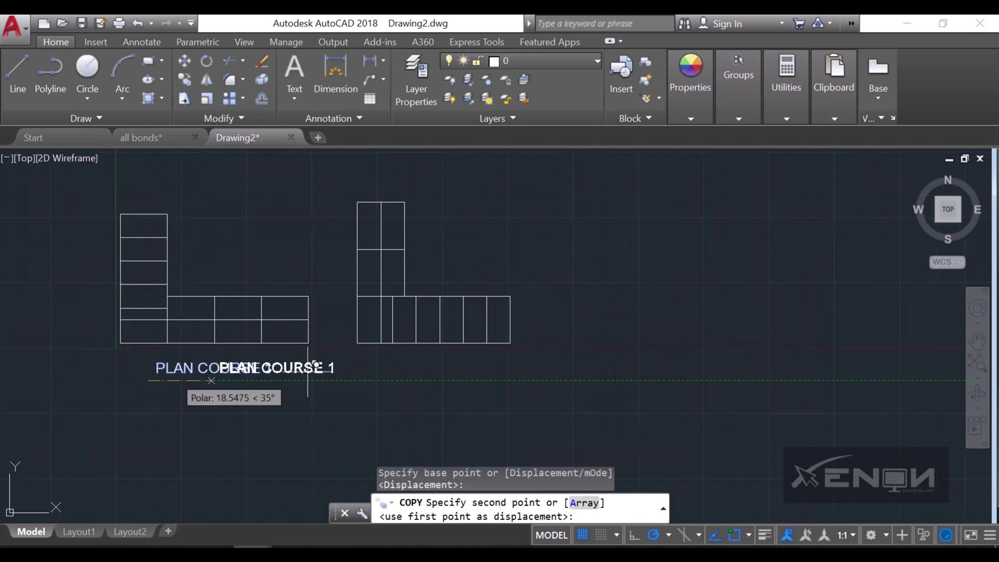
click(366, 381)
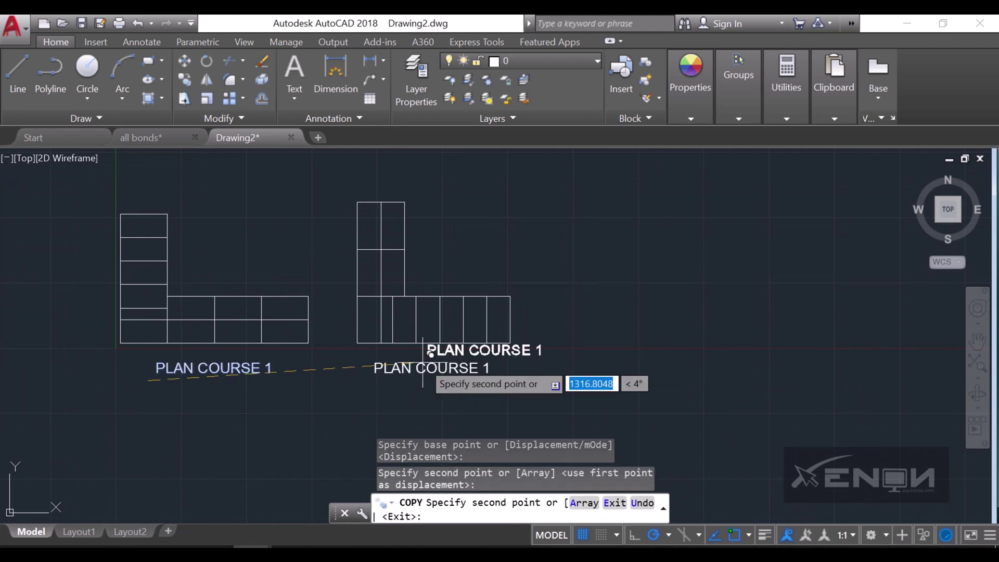
key(Return)
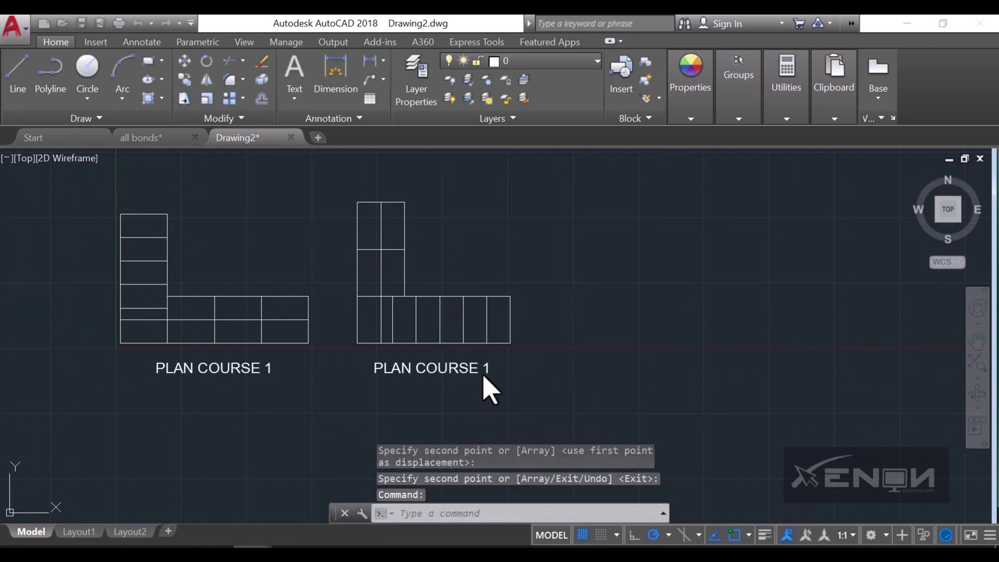
Change the copied label to PLAN COURSE 2 and switch on isometric drafting.
double_click(488, 374)
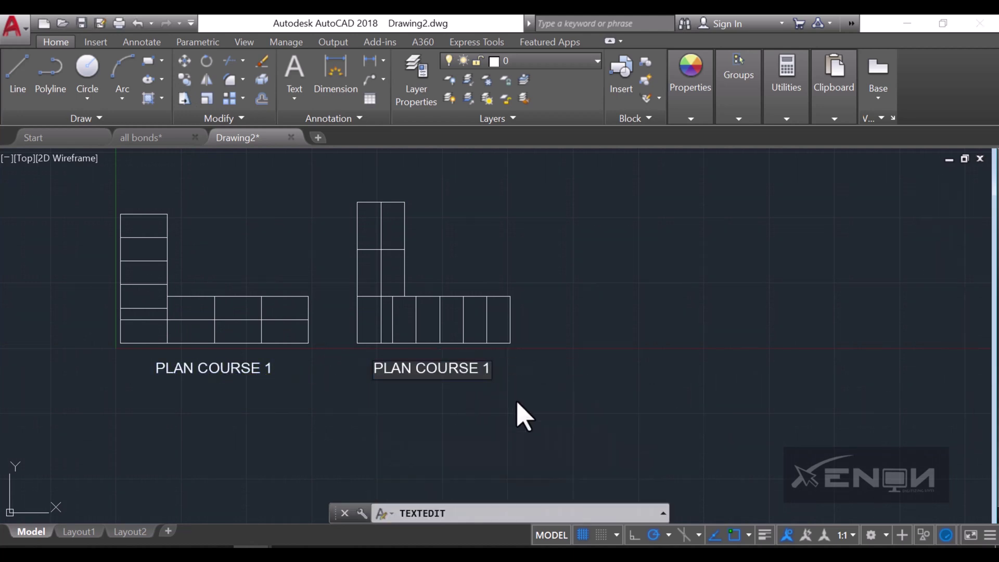
click(553, 359)
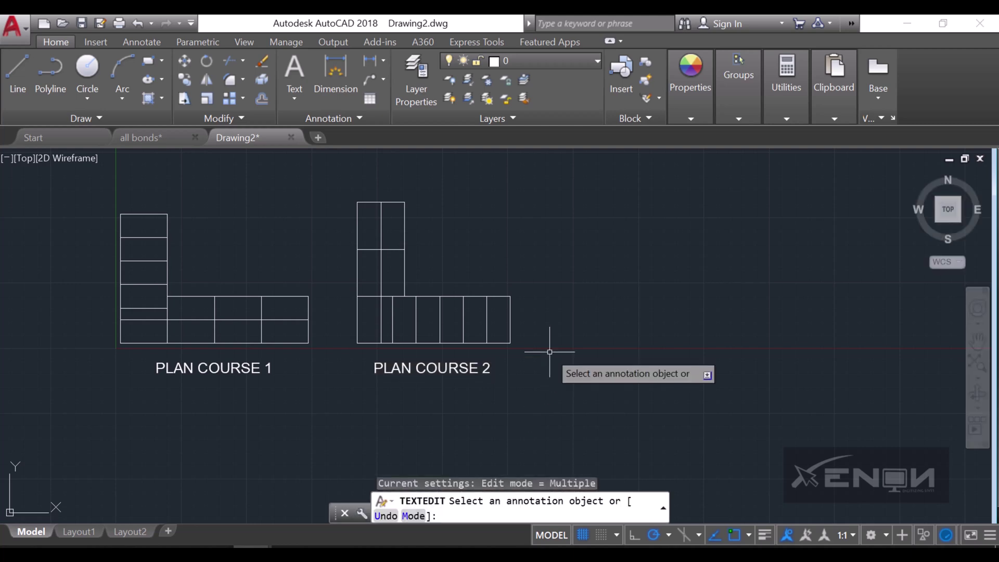
key(Escape)
mouse_move(546, 345)
middle_down()
mouse_move(506, 377)
mouse_move(590, 388)
mouse_move(581, 389)
middle_up()
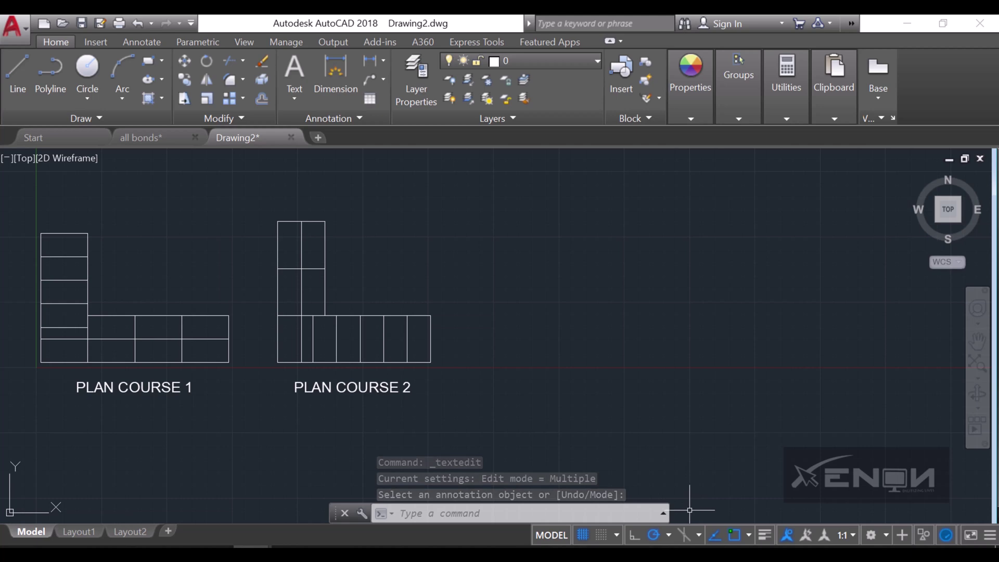
click(684, 536)
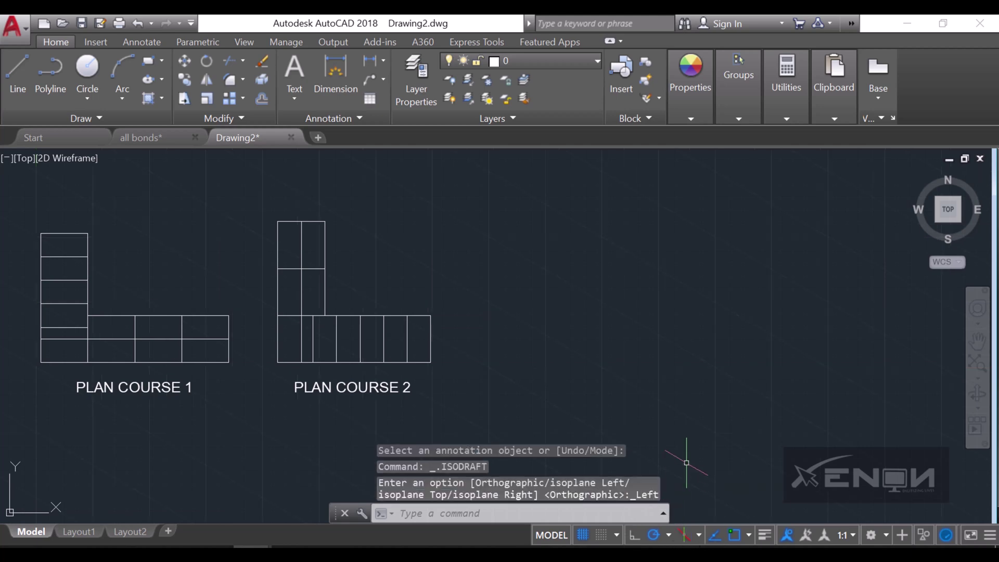
click(699, 536)
click(731, 493)
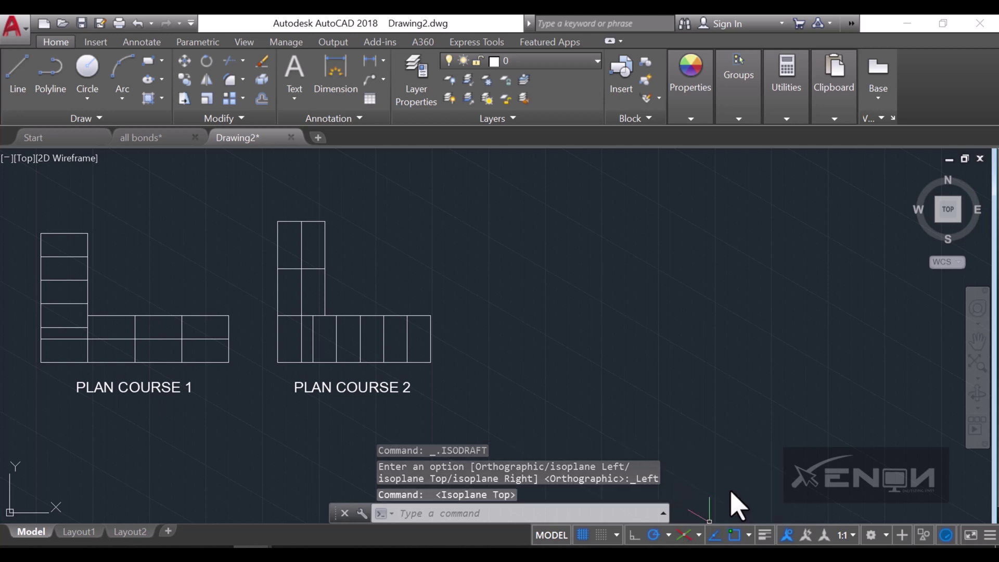
scroll(663, 367, down, 3)
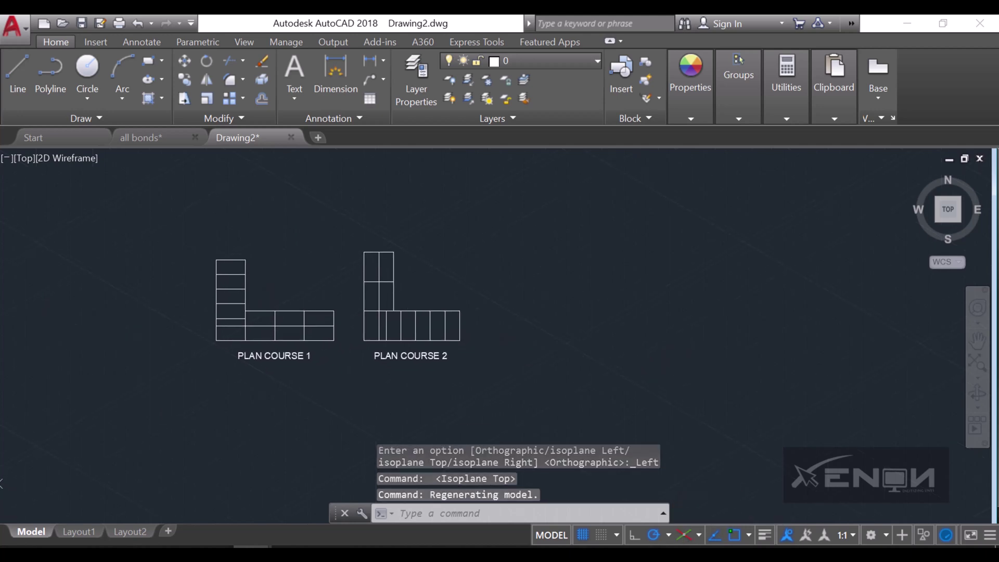
scroll(573, 359, up, 3)
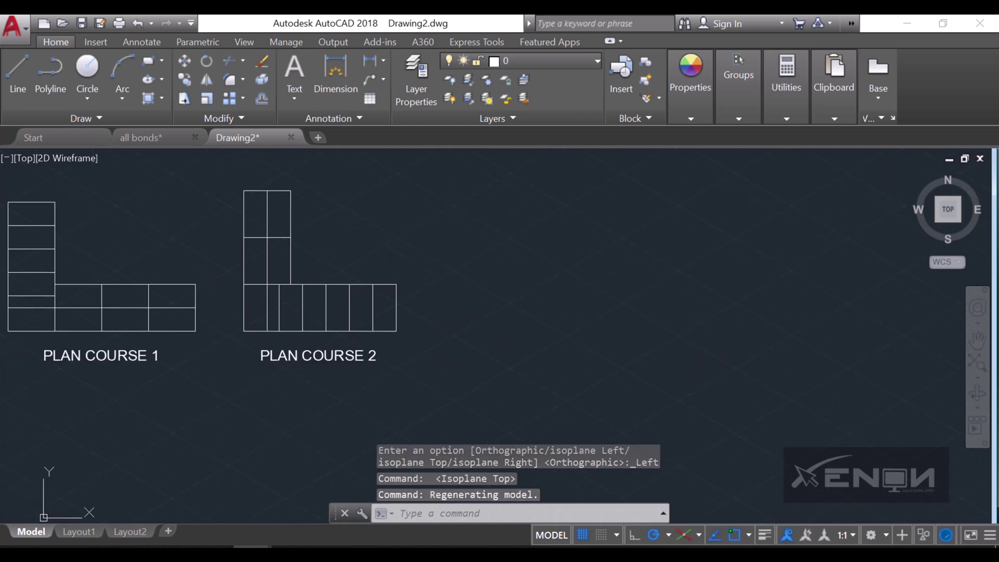
mouse_move(578, 341)
middle_down()
mouse_move(602, 345)
mouse_move(571, 362)
mouse_move(572, 375)
middle_up()
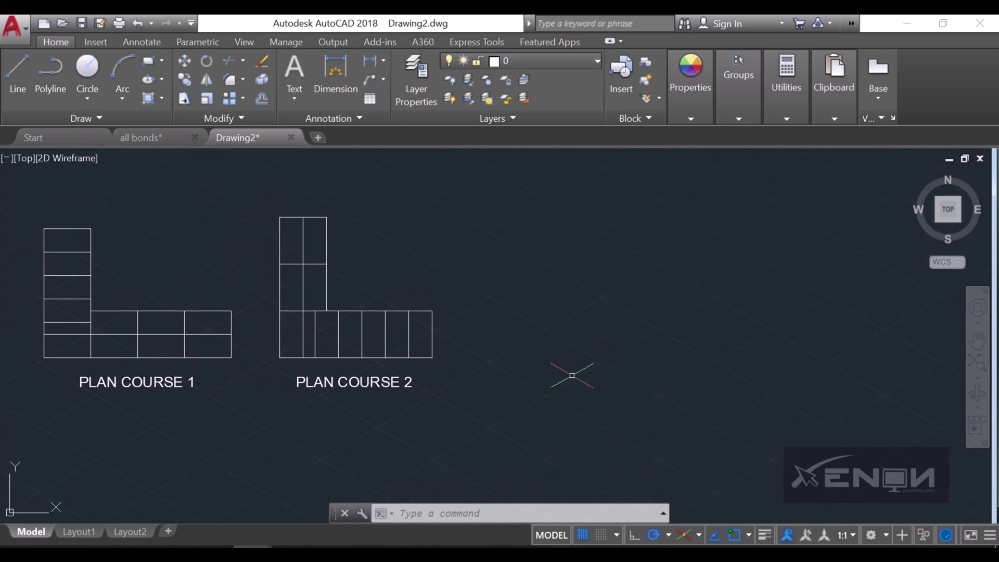
Draw a 225 by 112.5 isometric brick parallelogram at 30° and 150° beside the plans.
click(14, 83)
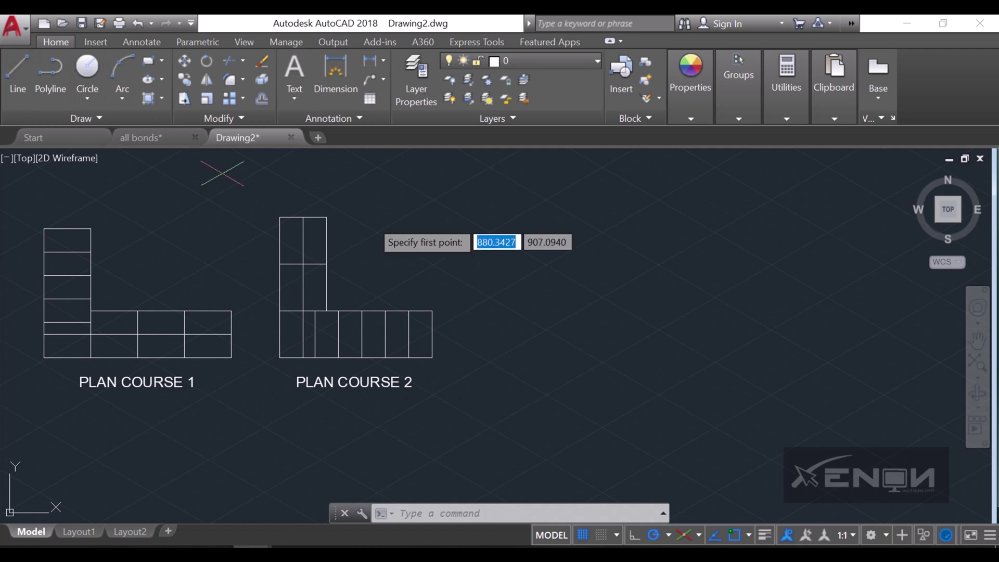
click(520, 286)
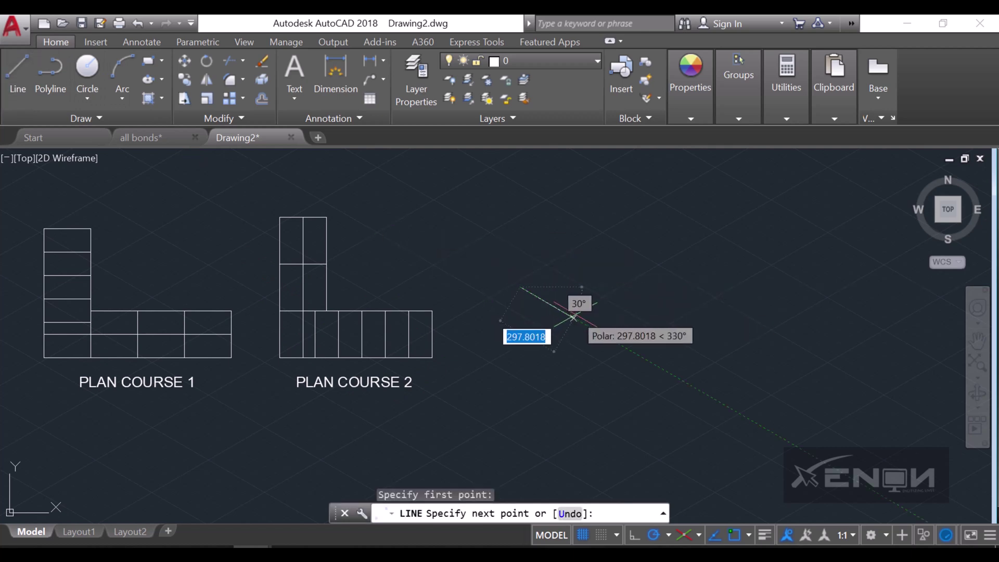
text(225)
key(Return)
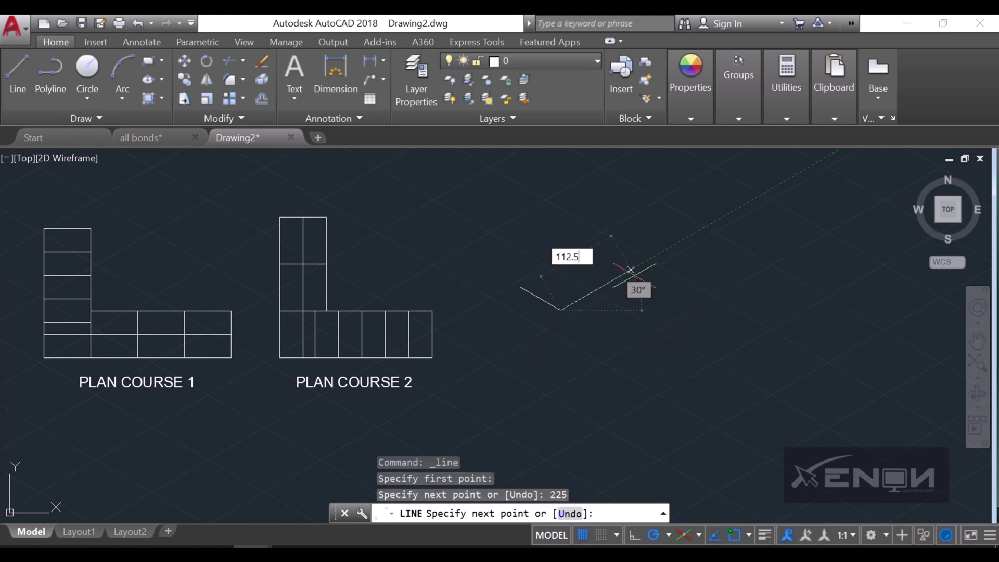
text(112.5)
key(Return)
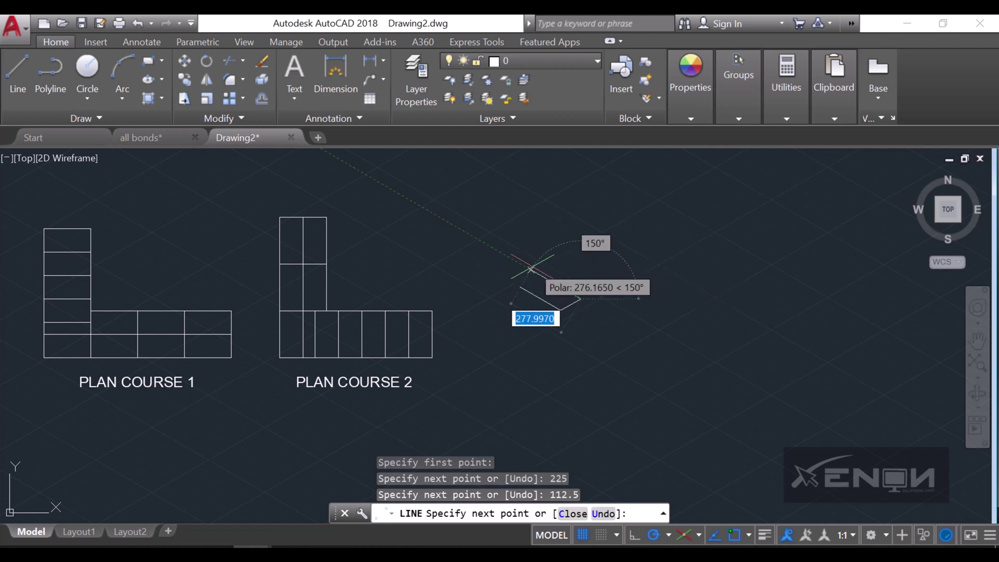
scroll(536, 267, up, 4)
mouse_move(496, 315)
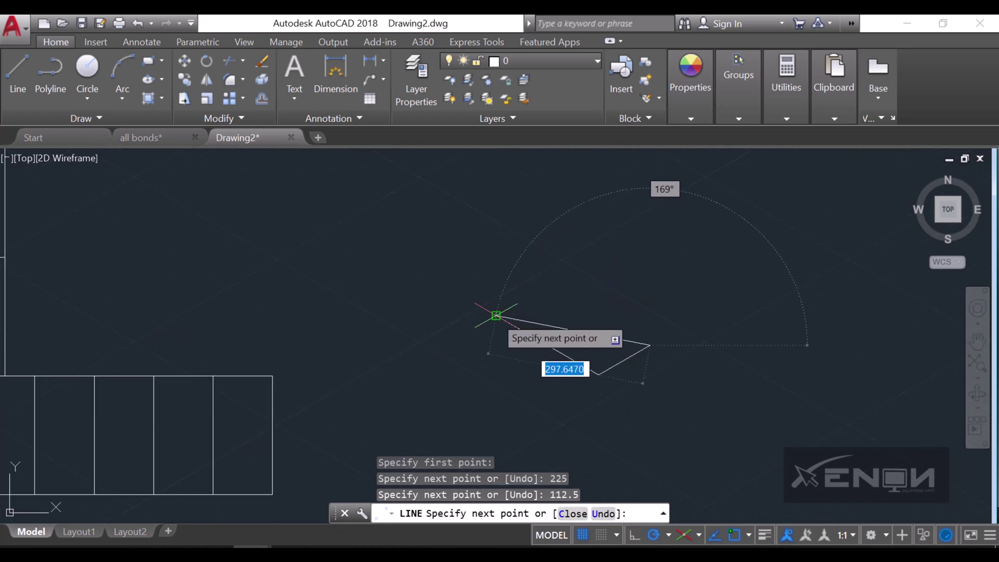
click(547, 285)
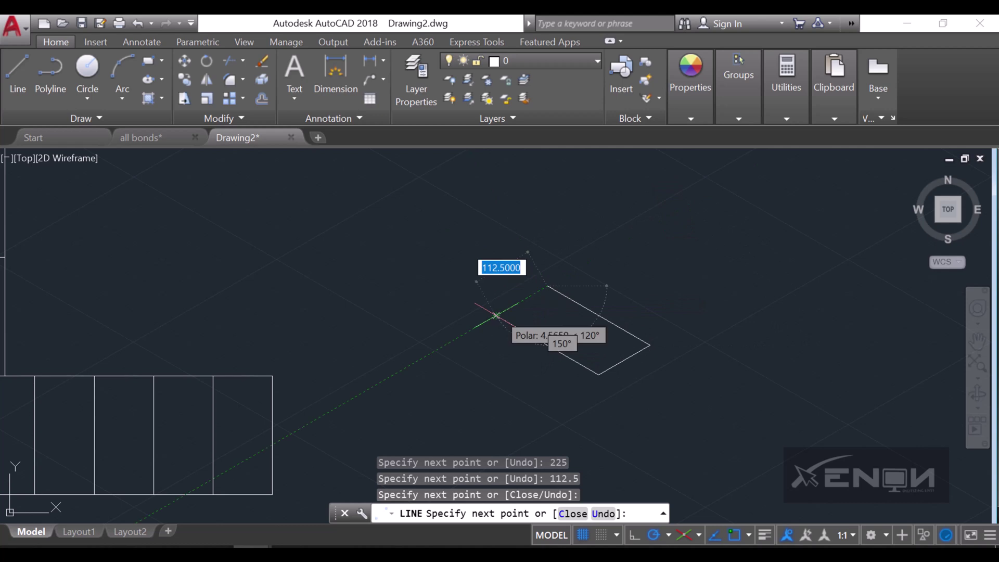
click(496, 316)
key(Return)
key(Return)
scroll(540, 258, down, 4)
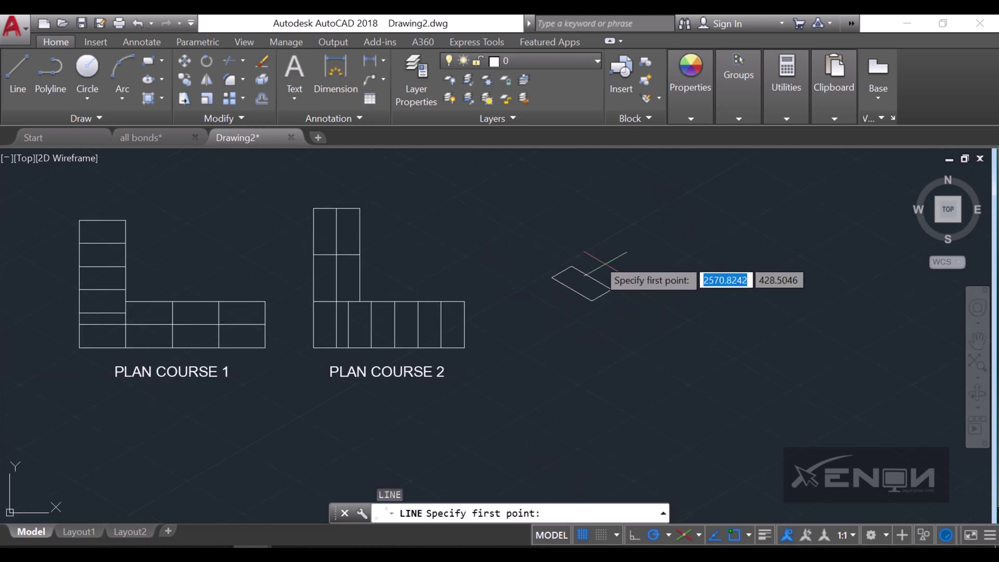
Add a line 56.25 in from the brick's edge to divide off a strip.
click(610, 286)
scroll(610, 286, up, 2)
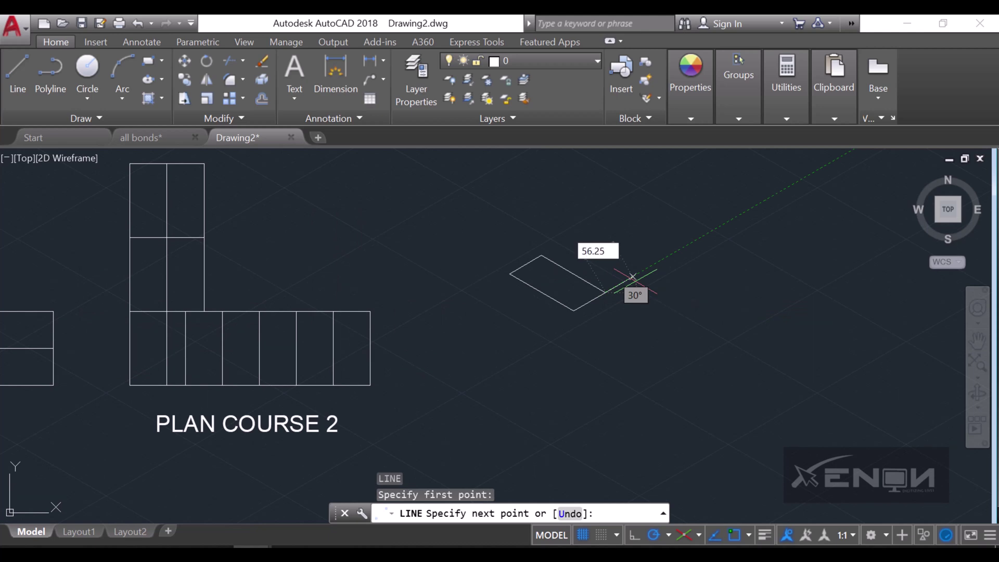
key(Return)
scroll(536, 229, up, 2)
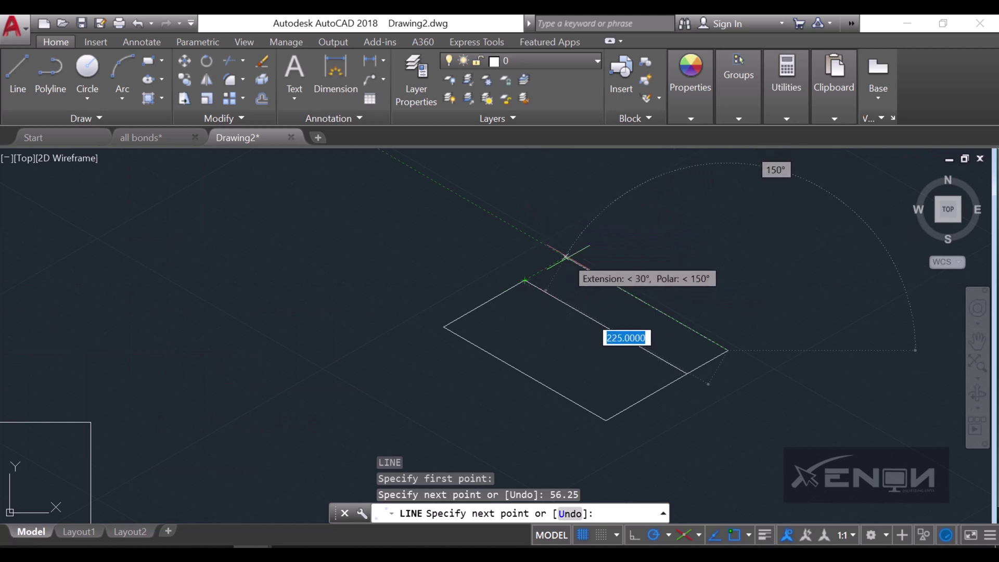
click(566, 257)
click(524, 280)
key(Return)
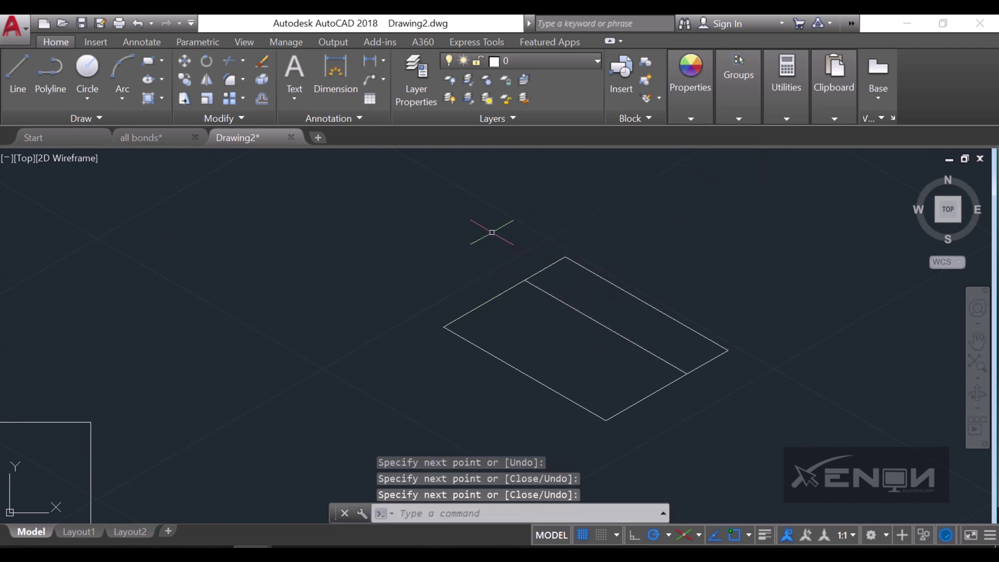
scroll(492, 232, down, 5)
mouse_move(529, 326)
middle_down()
mouse_move(575, 293)
mouse_move(580, 339)
middle_up()
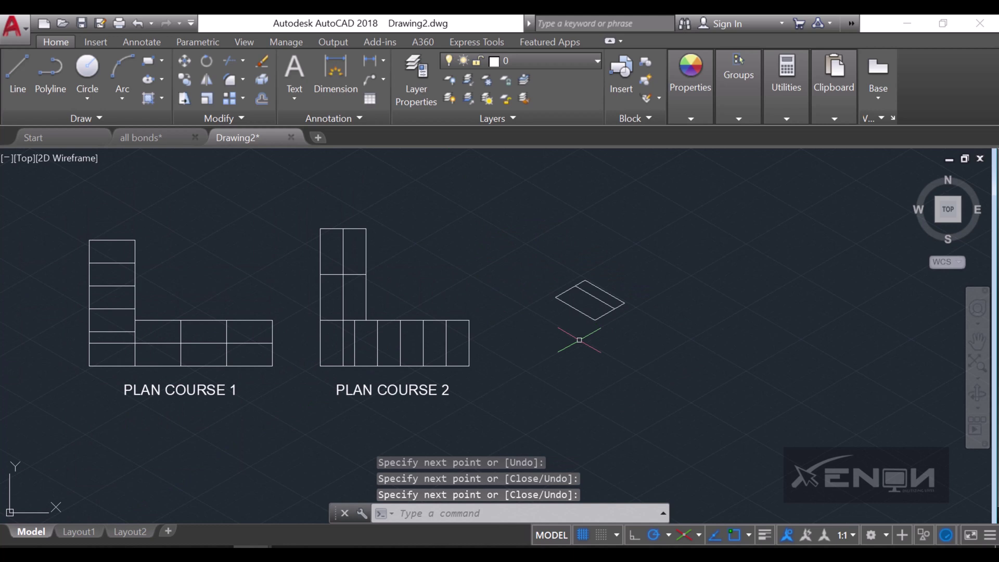
scroll(580, 336, up, 4)
Copy the brick's lower-left edges to three successive positions along the 30° direction.
click(589, 385)
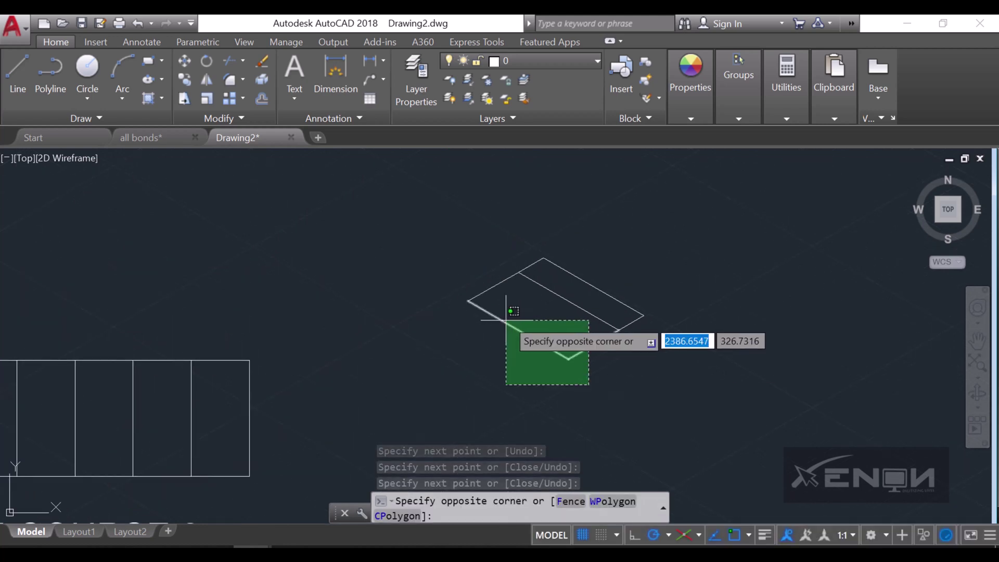
click(509, 336)
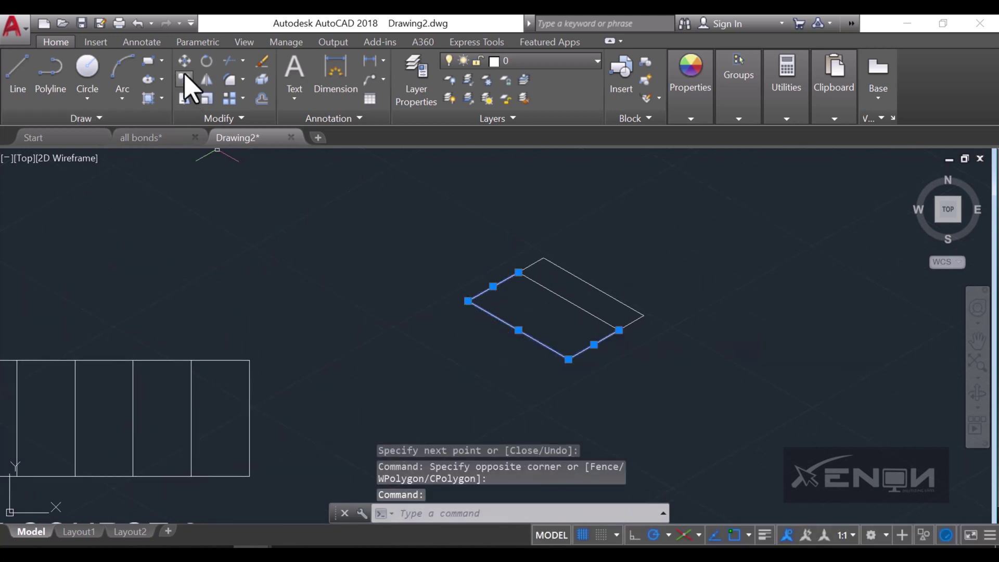
click(194, 84)
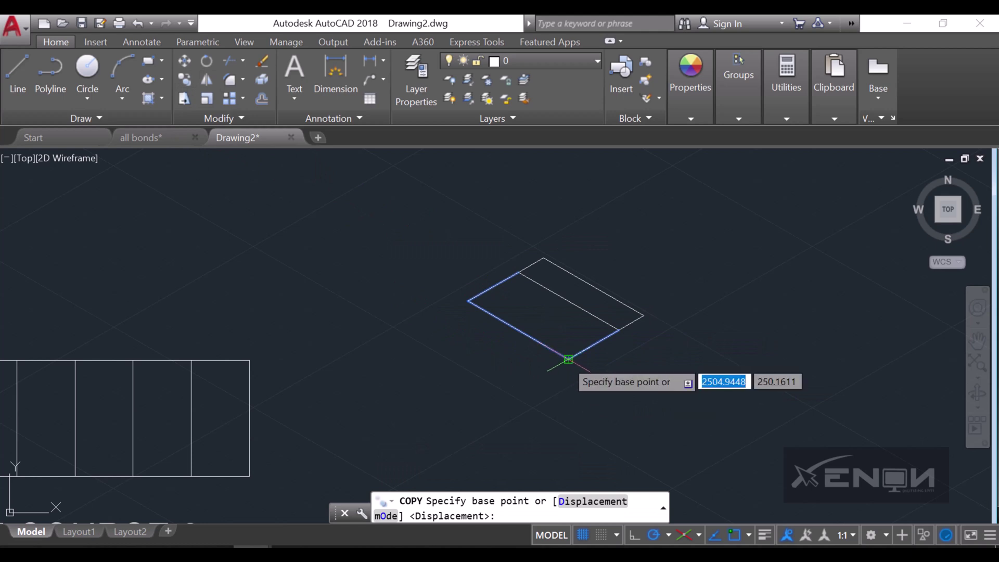
click(569, 359)
click(646, 313)
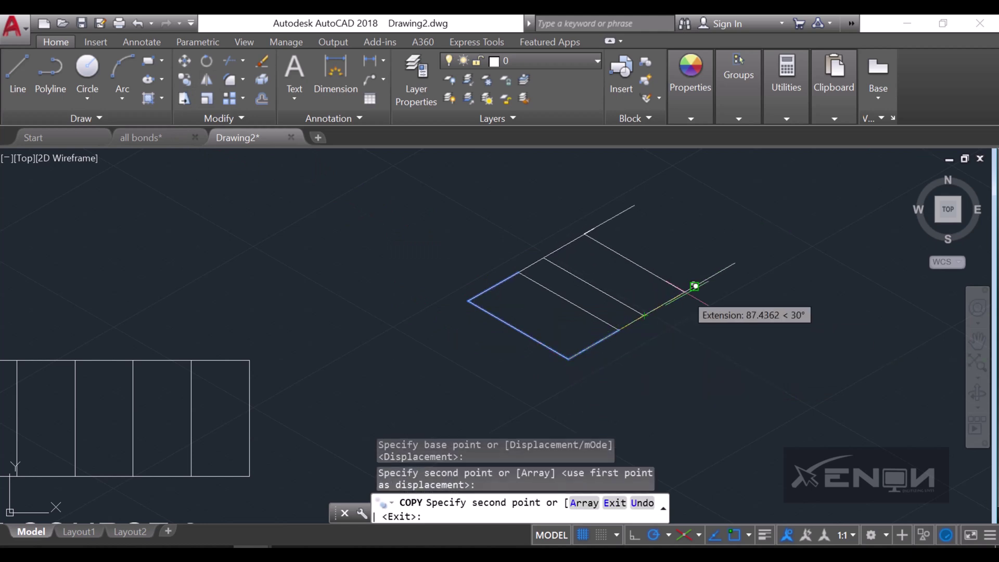
click(695, 285)
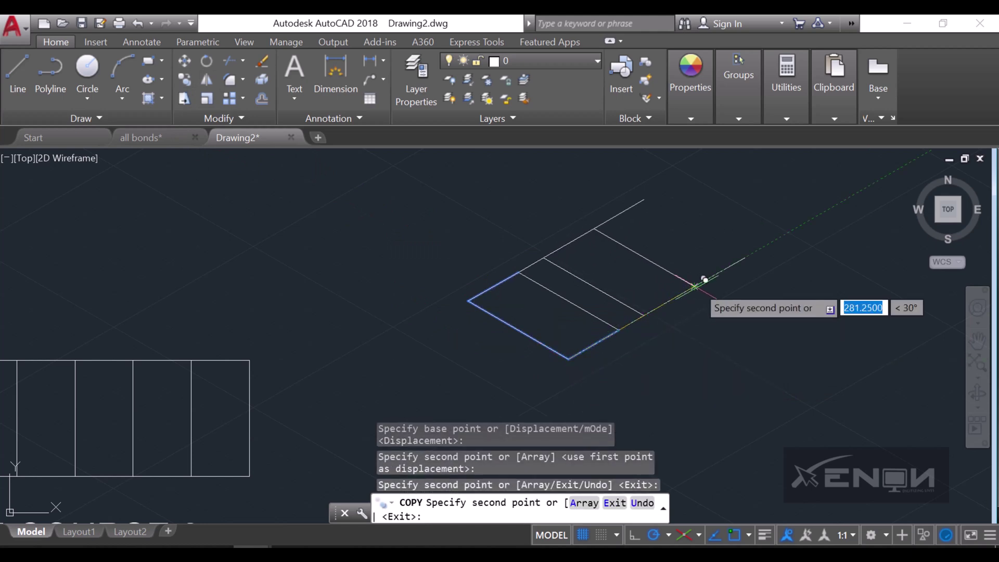
click(744, 257)
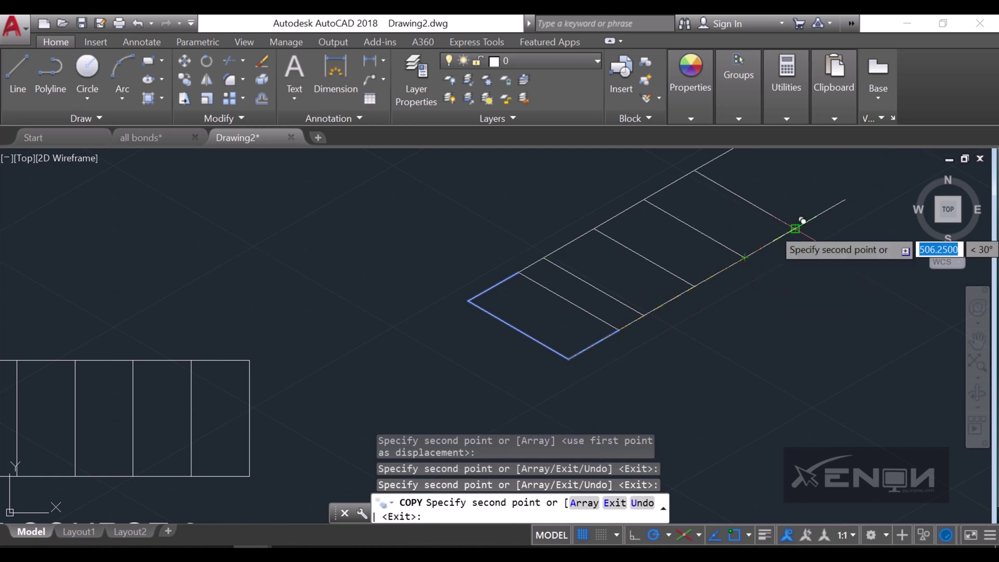
scroll(773, 244, down, 3)
key(Escape)
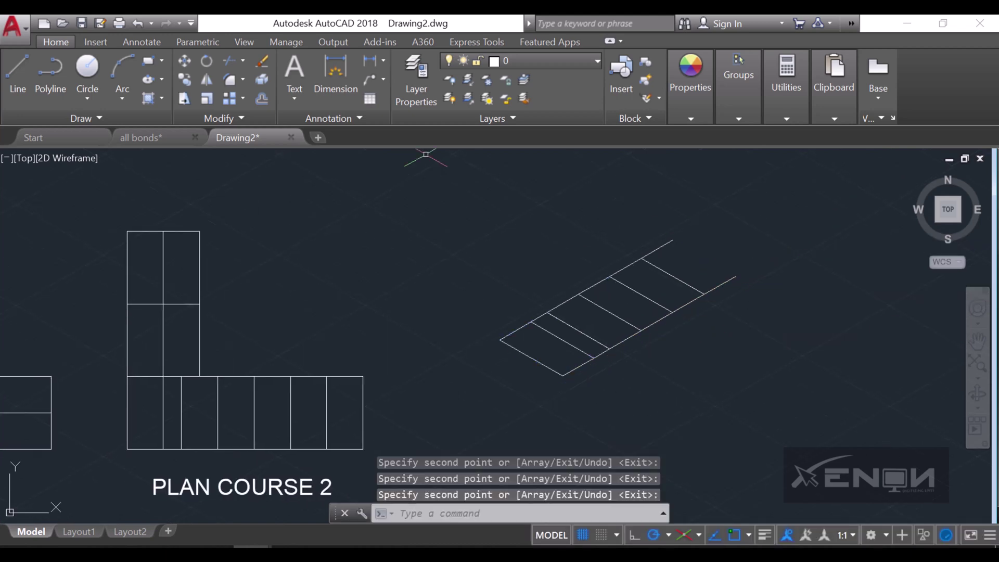
Draw a line closing off the far end of the brick row.
click(18, 70)
click(735, 277)
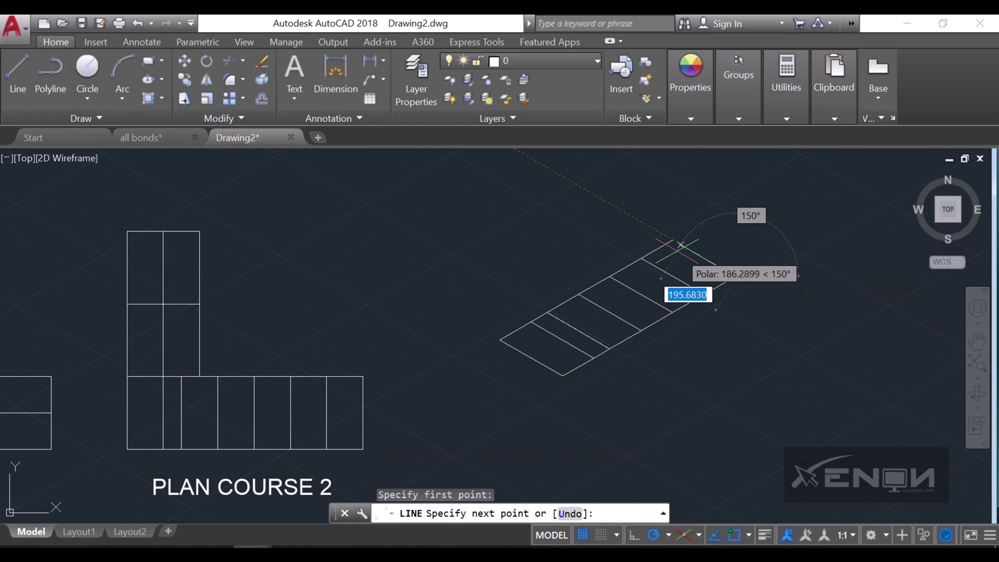
click(673, 239)
key(Return)
scroll(514, 315, down, 3)
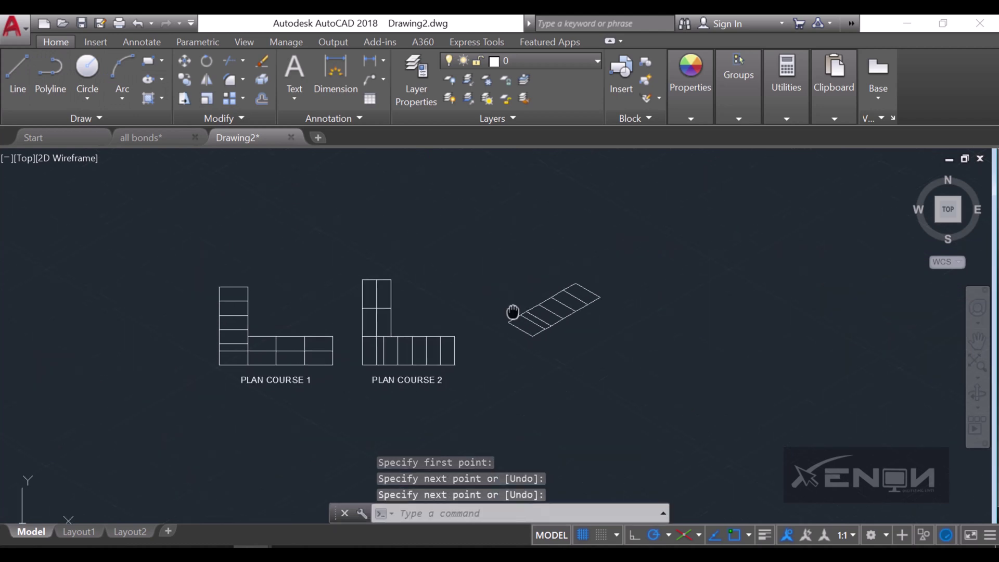
scroll(538, 369, up, 1)
Copy the brick twice along 150° with CO to begin the L's second arm.
scroll(556, 356, up, 5)
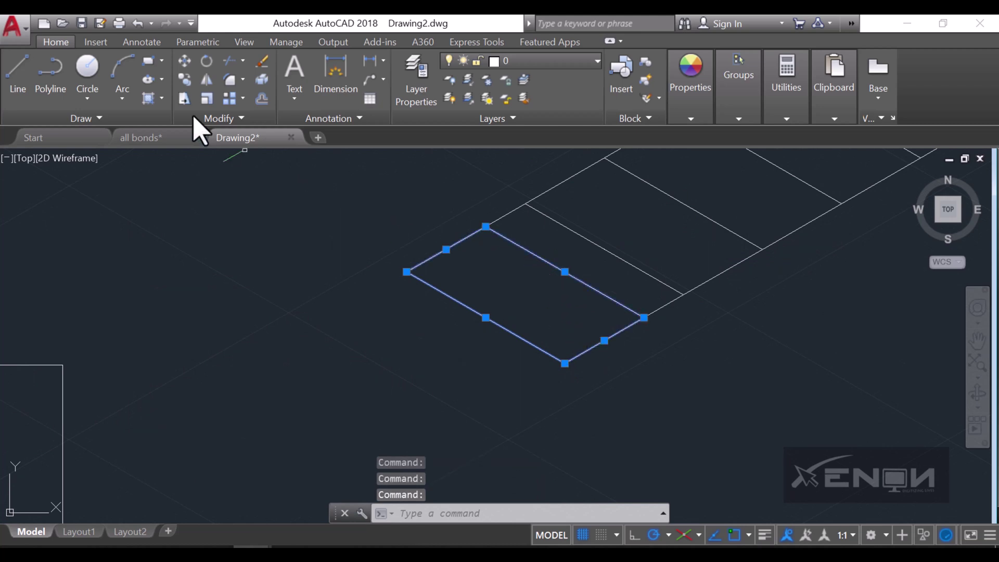
text(co)
key(Return)
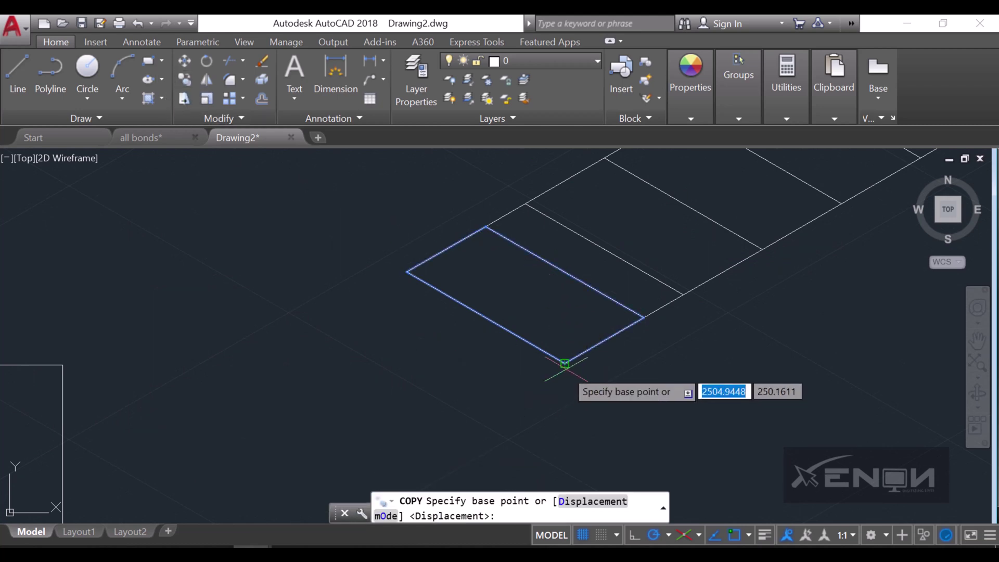
click(564, 363)
click(407, 272)
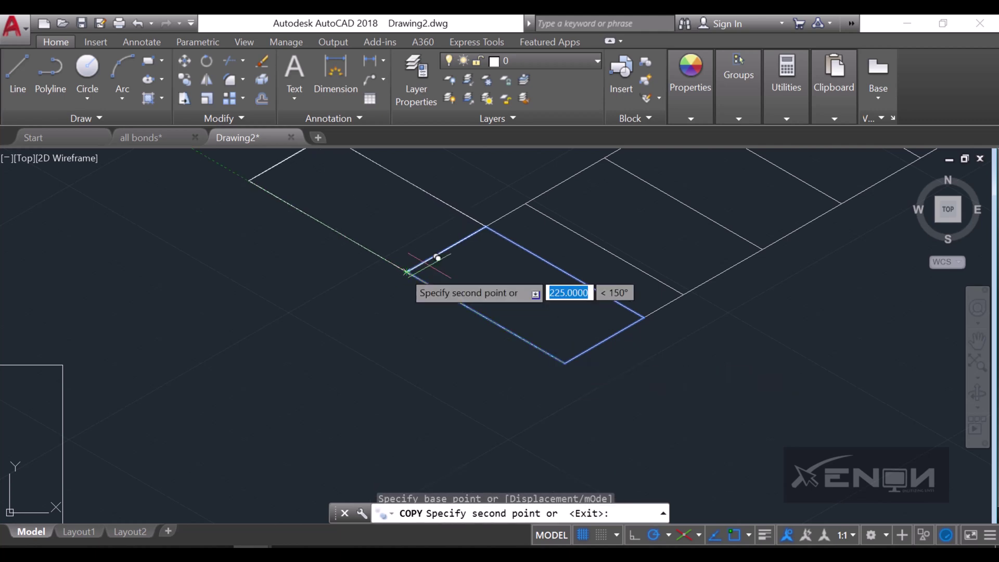
scroll(469, 250, down, 3)
click(451, 356)
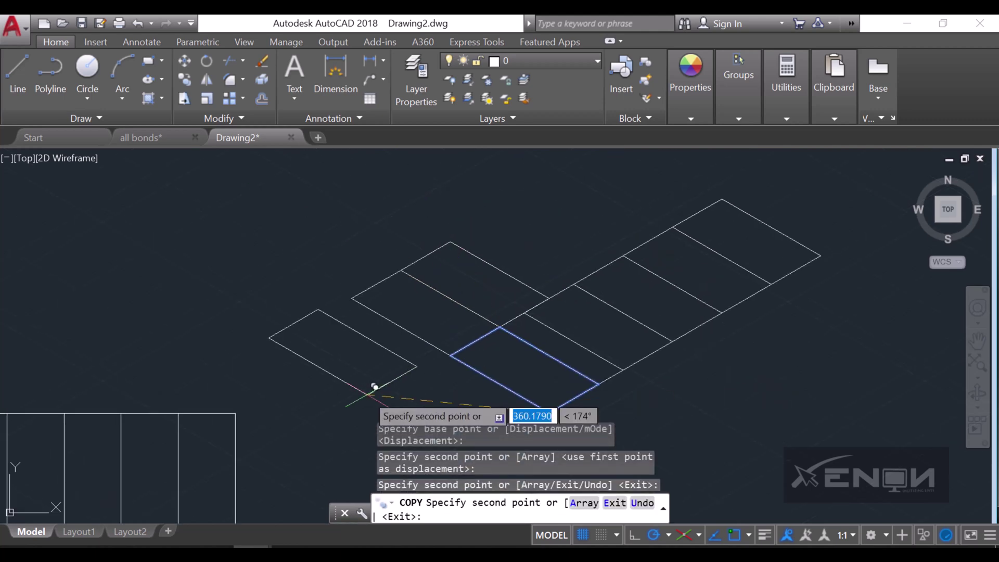
key(Return)
Copy the brick outline with its upper-right edge to complete the L-shaped top.
click(420, 376)
click(368, 271)
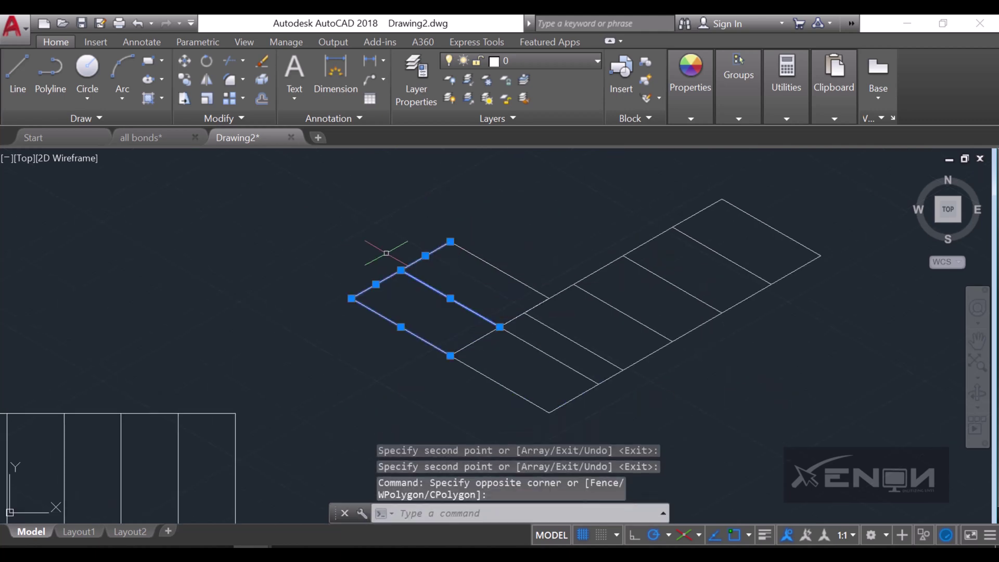
click(488, 279)
click(443, 215)
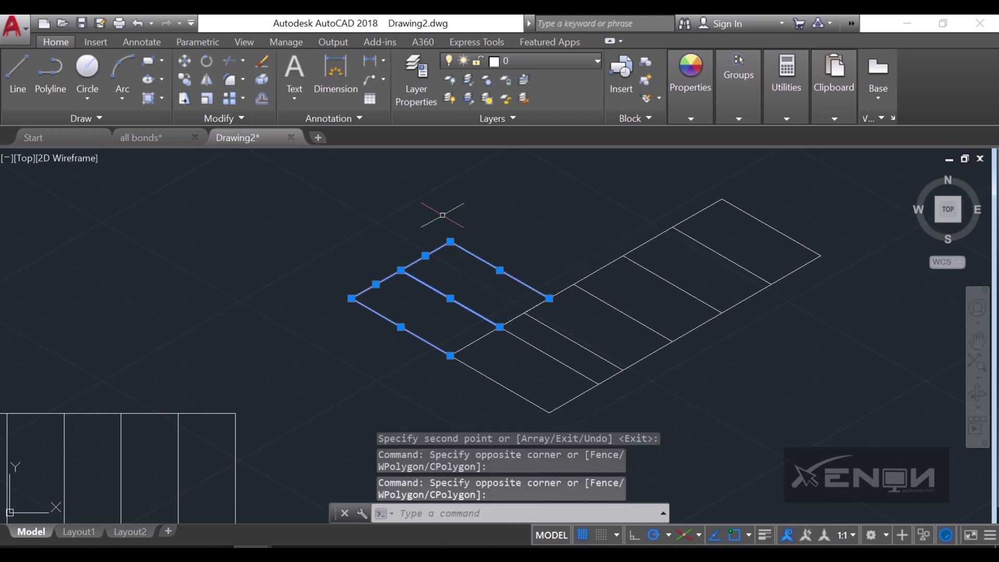
click(186, 80)
click(451, 356)
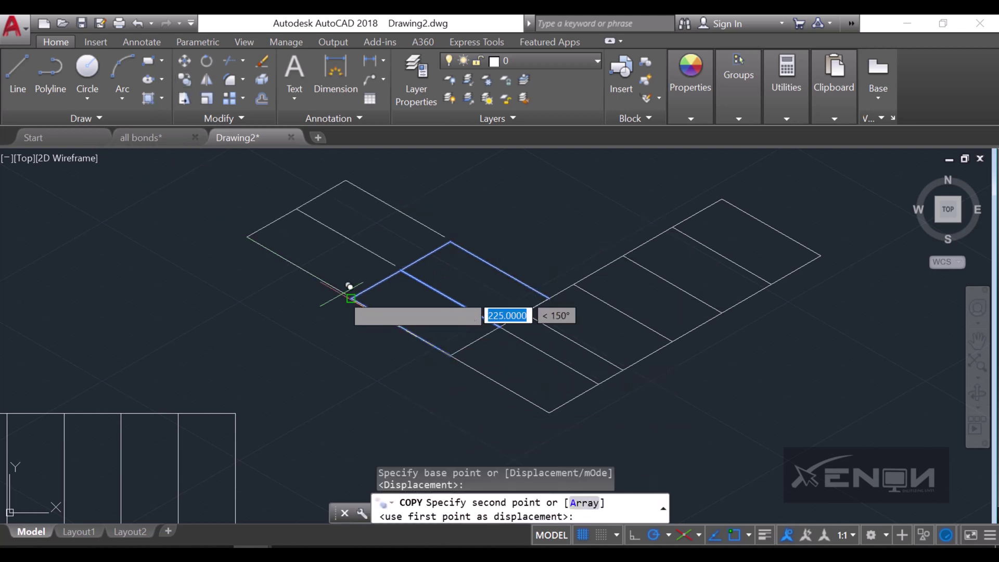
click(351, 298)
key(Return)
scroll(364, 312, down, 5)
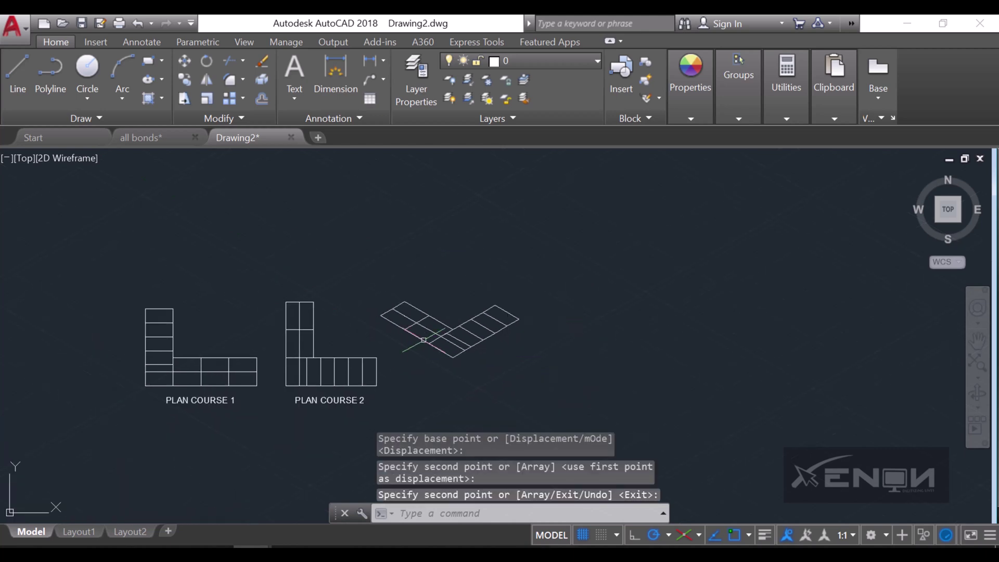
scroll(432, 349, up, 3)
middle_drag(396, 396, 390, 338)
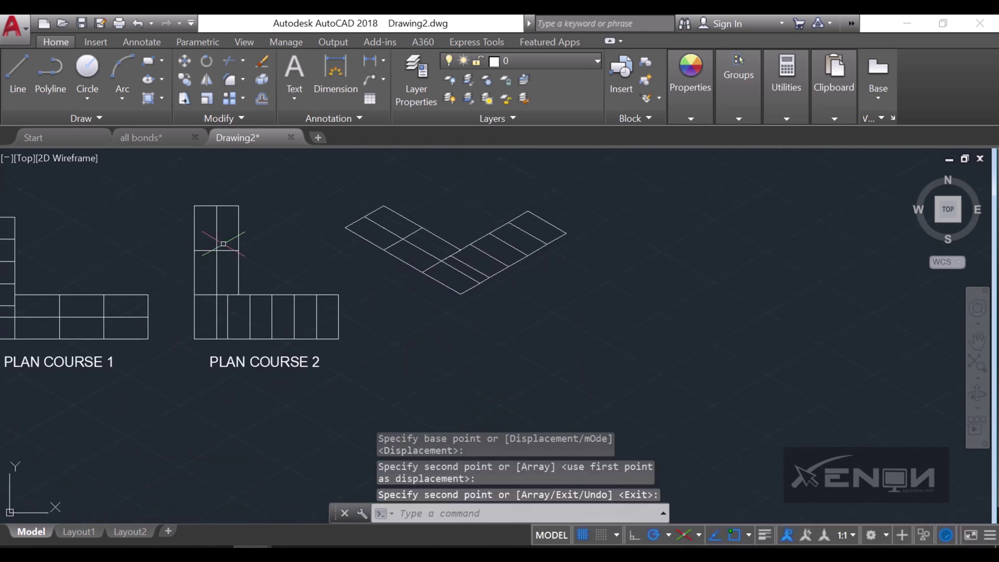
click(18, 73)
Draw the 75-deep front faces from the left corner, along the bottom corners and up the right end.
scroll(327, 281, up, 3)
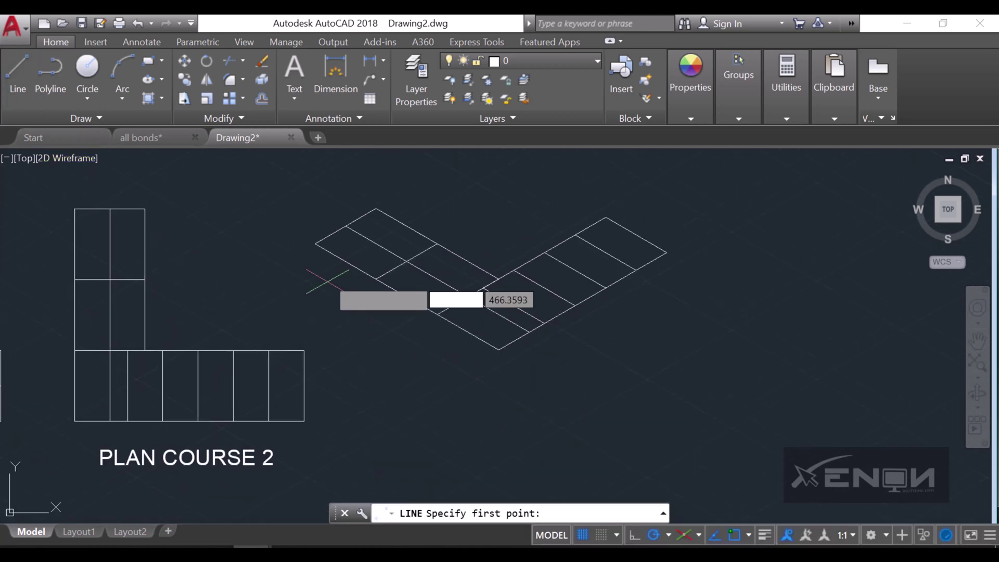
click(315, 244)
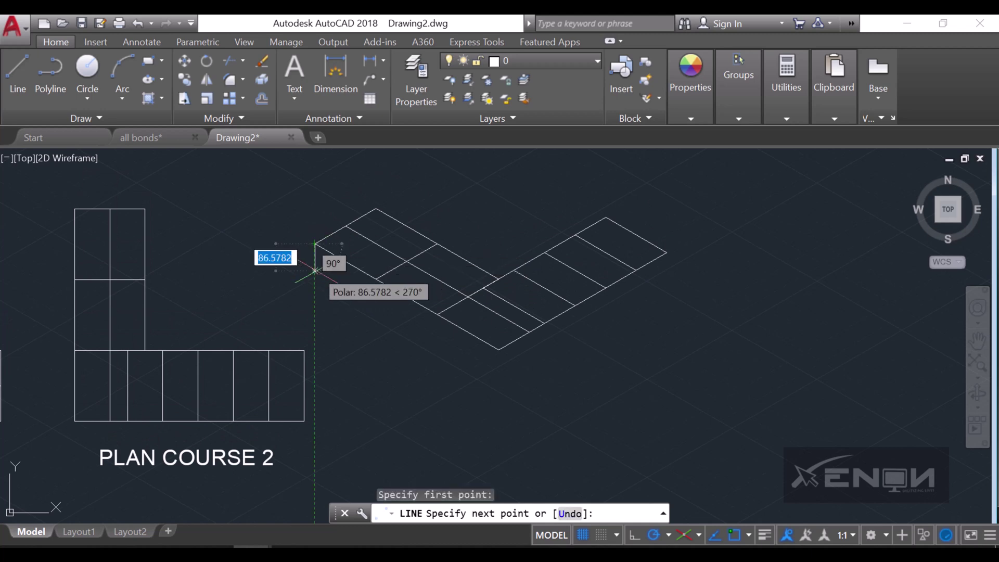
text(75)
key(Return)
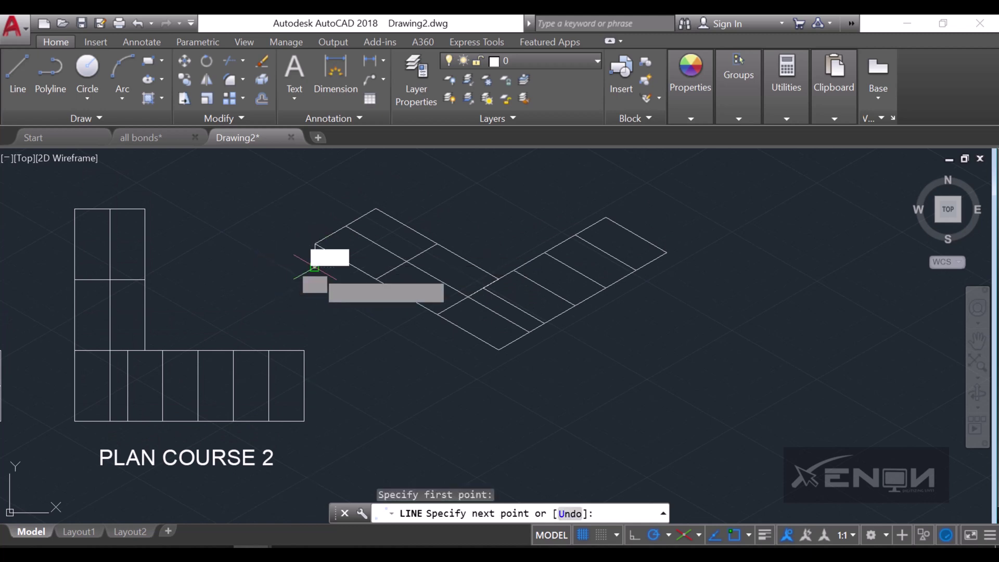
click(499, 350)
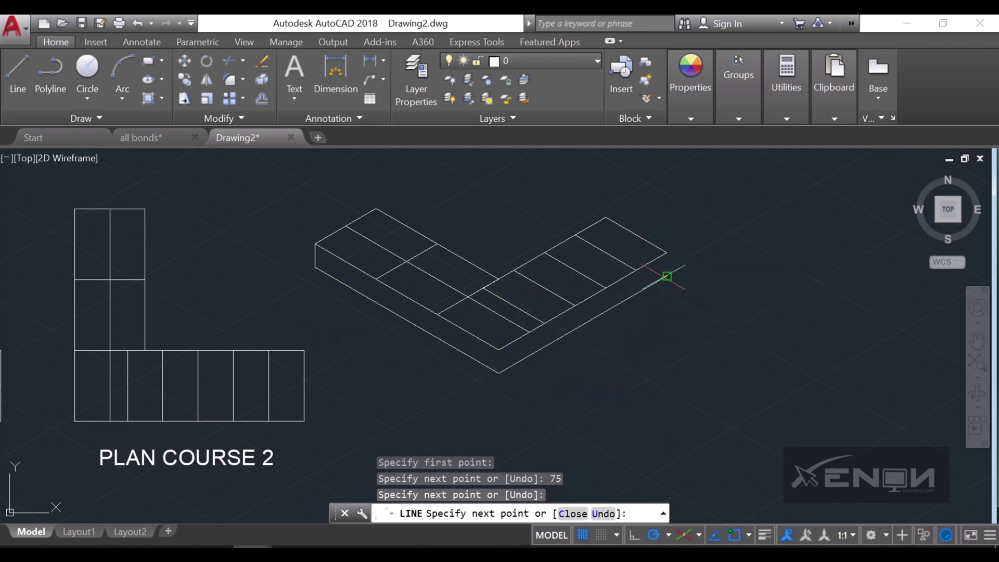
click(667, 276)
click(657, 256)
key(Return)
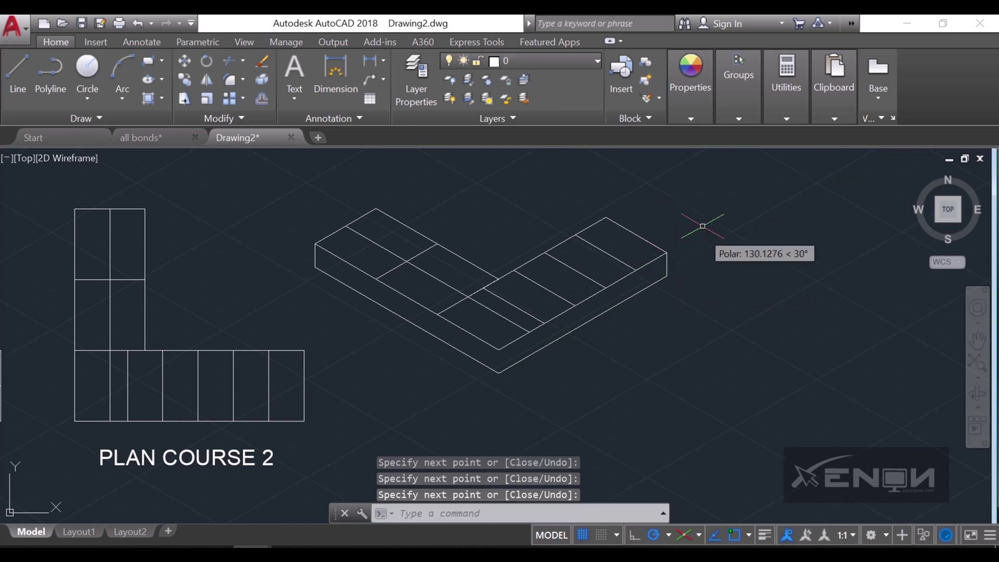
scroll(669, 264, up, 2)
click(670, 264)
Copy the right vertical edge to each brick joint corner along the front faces, through the far left corner.
click(647, 265)
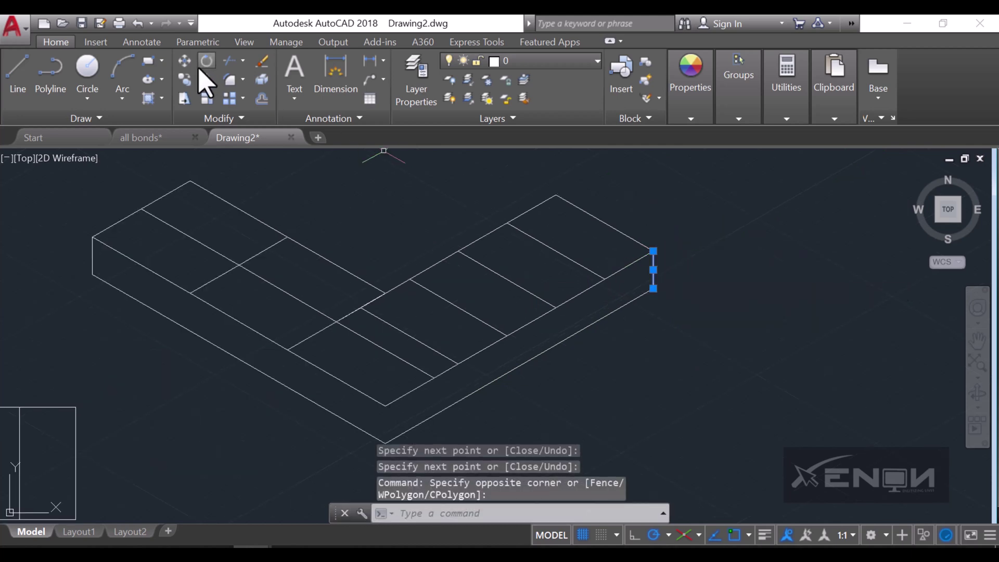
click(183, 81)
click(654, 251)
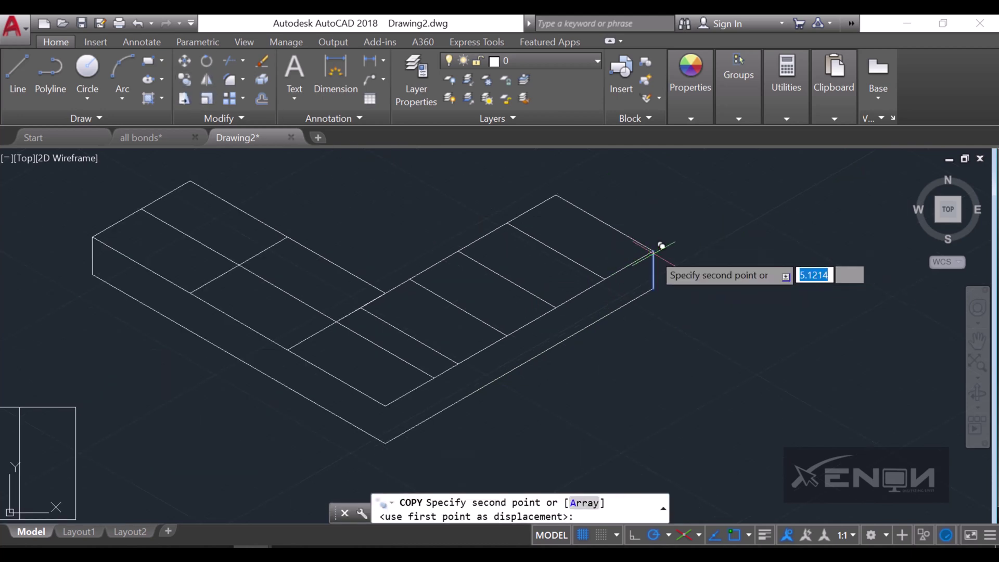
click(604, 279)
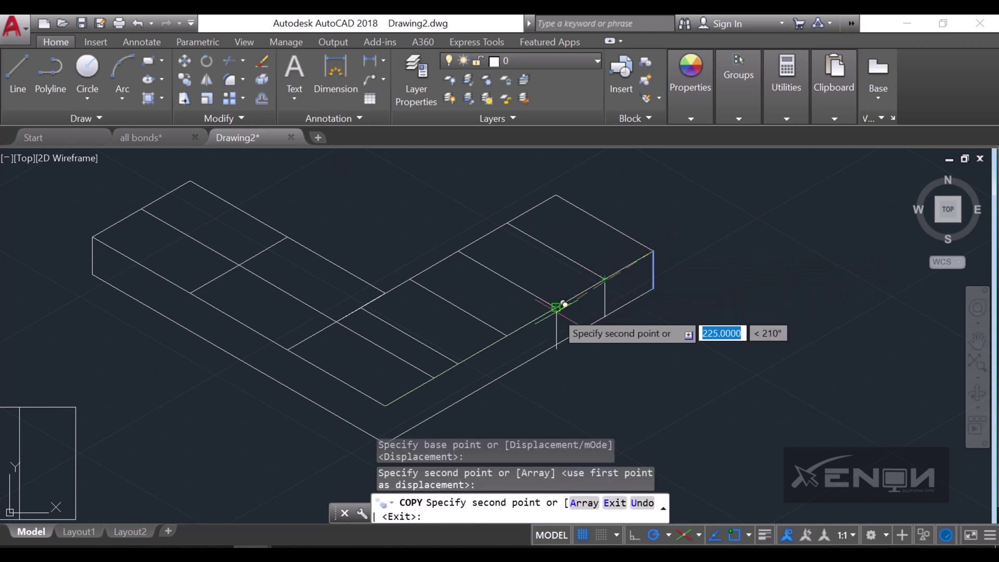
click(556, 307)
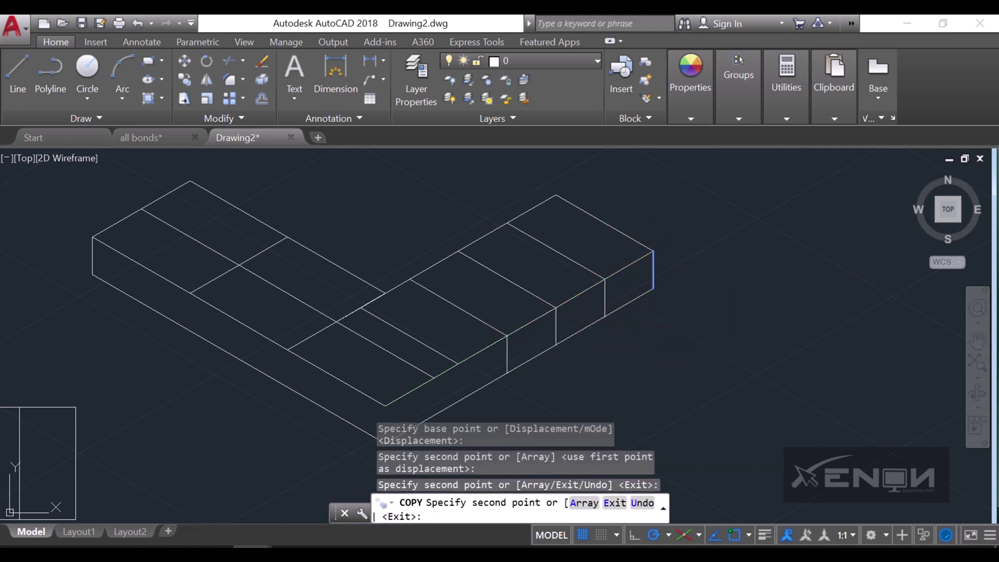
click(458, 363)
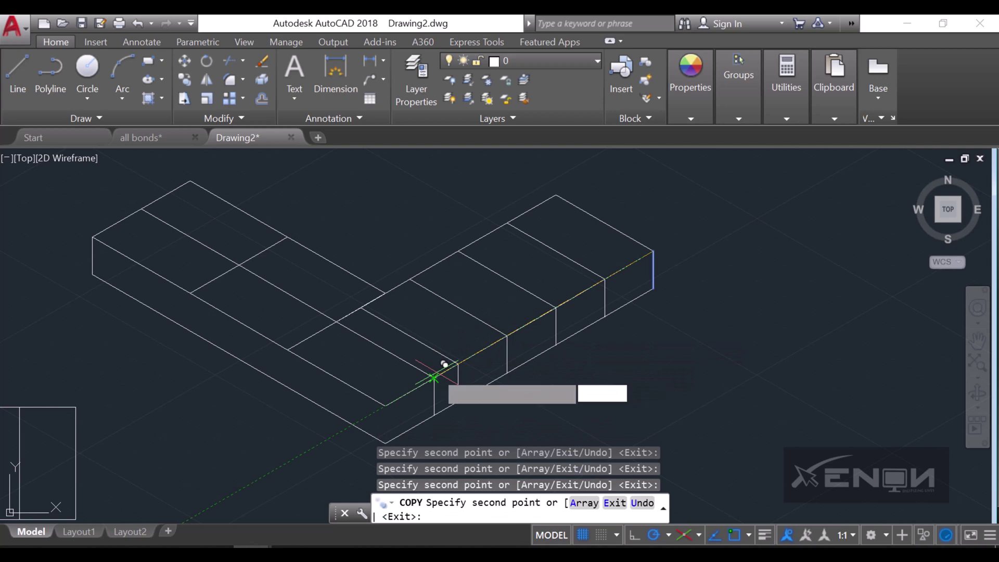
click(434, 378)
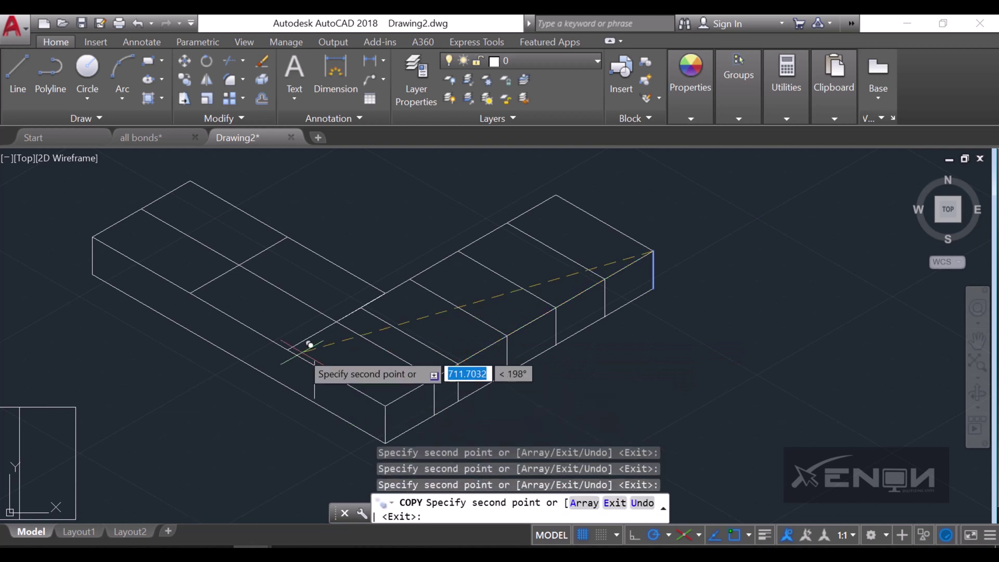
click(191, 294)
key(Return)
scroll(448, 250, down, 3)
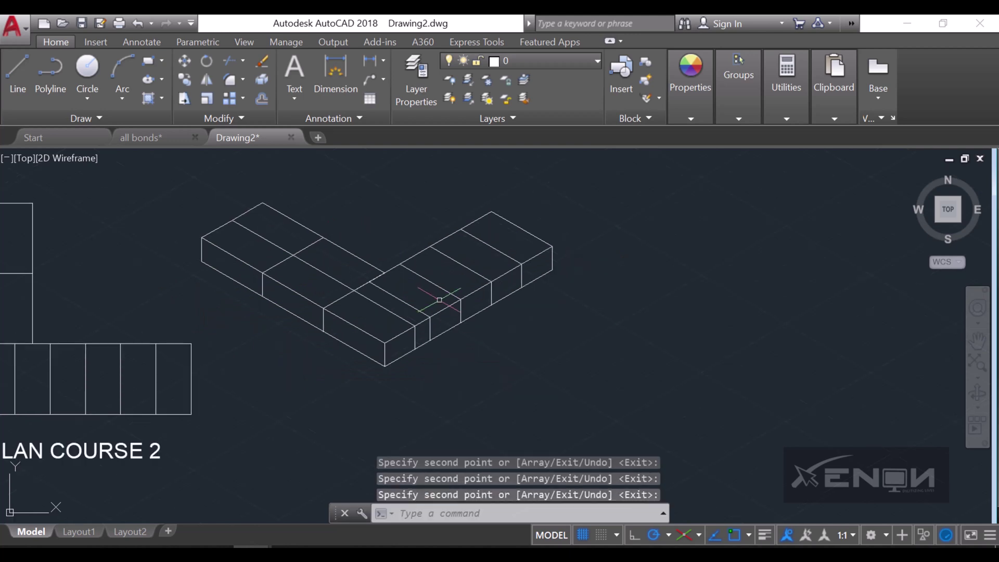
middle_drag(533, 337, 607, 331)
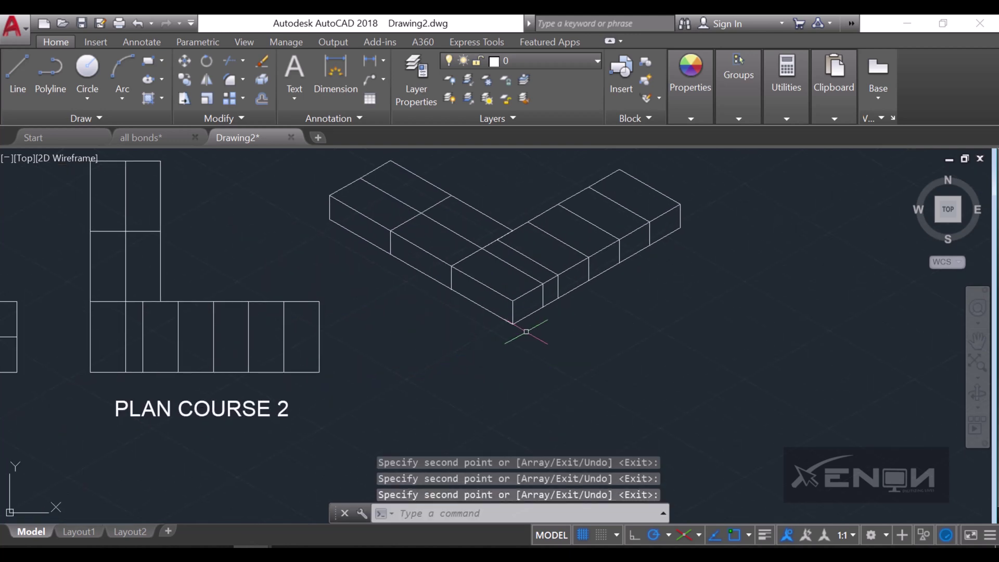
scroll(489, 343, down, 2)
middle_drag(540, 350, 554, 356)
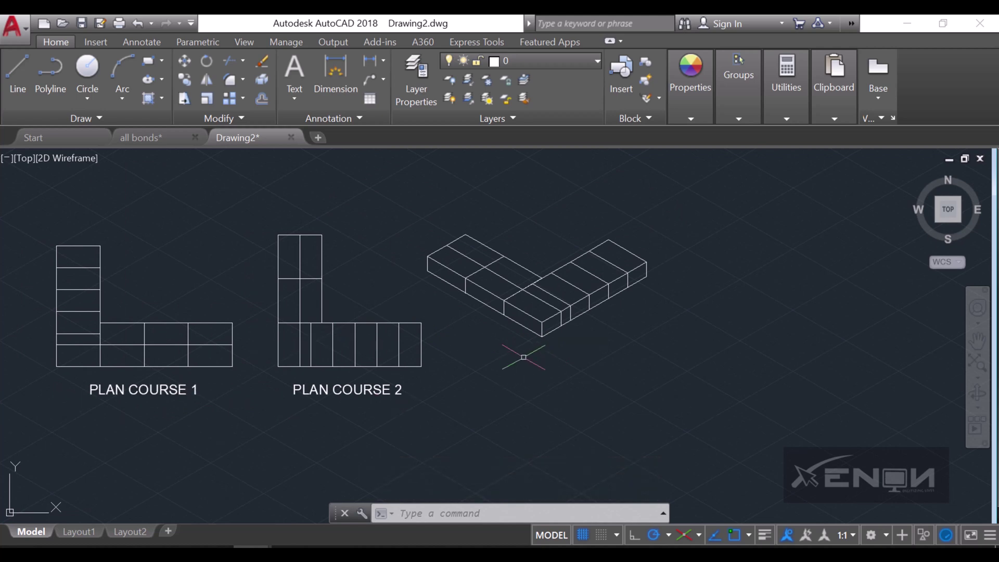
Draw a 75 drop below the front corner and a 112.5 bottom edge at 150°.
scroll(534, 355, up, 2)
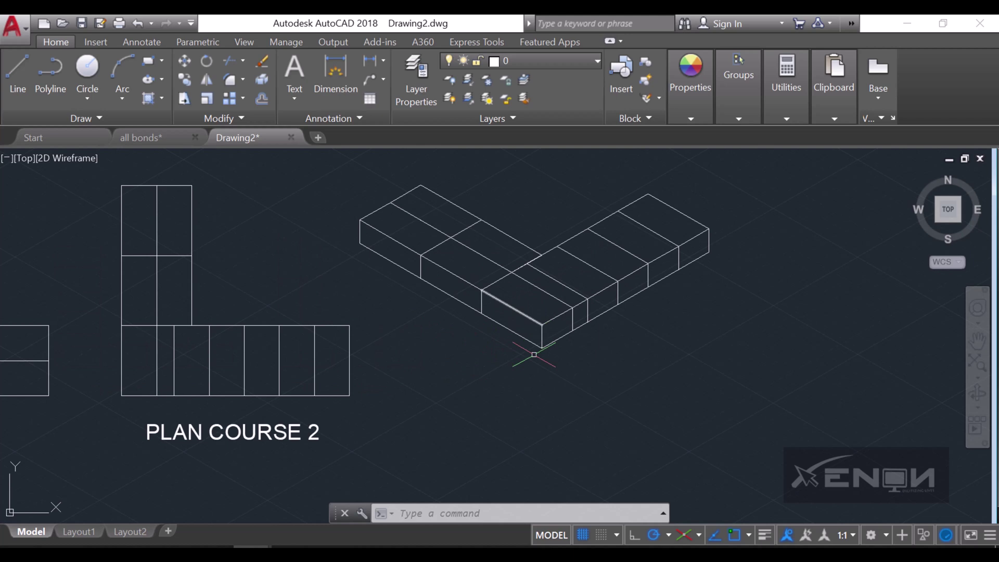
click(21, 76)
scroll(522, 350, up, 2)
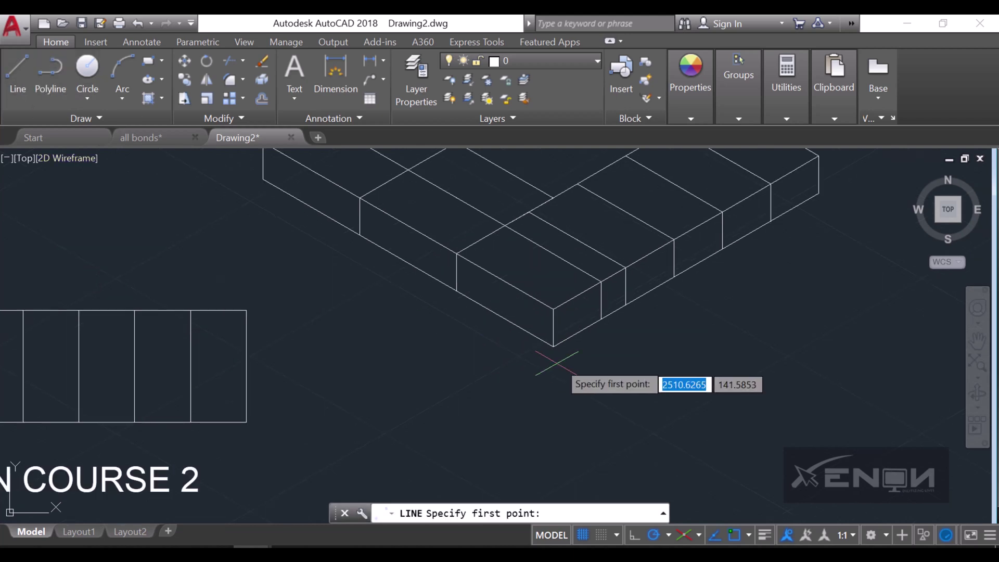
click(553, 346)
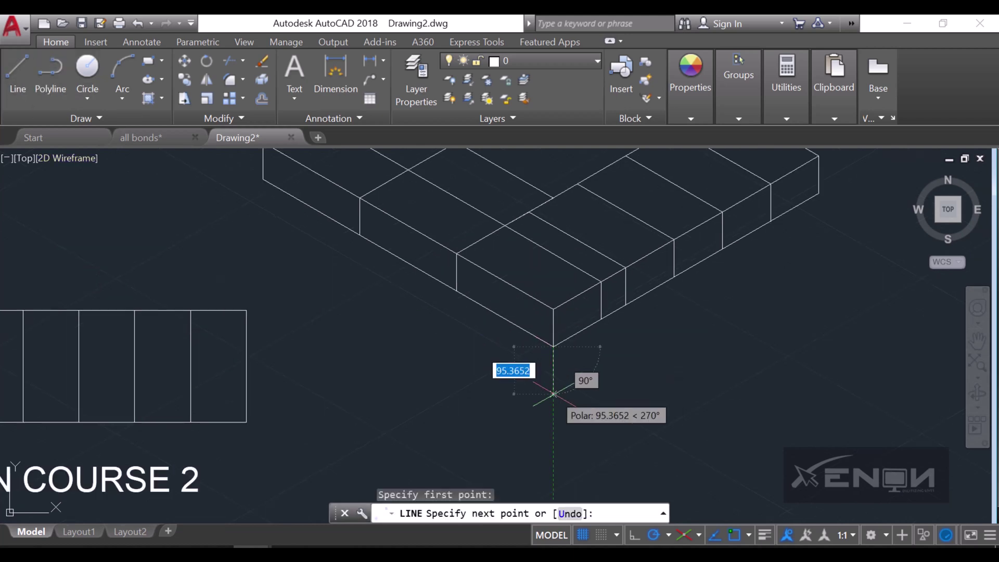
text(75)
key(Return)
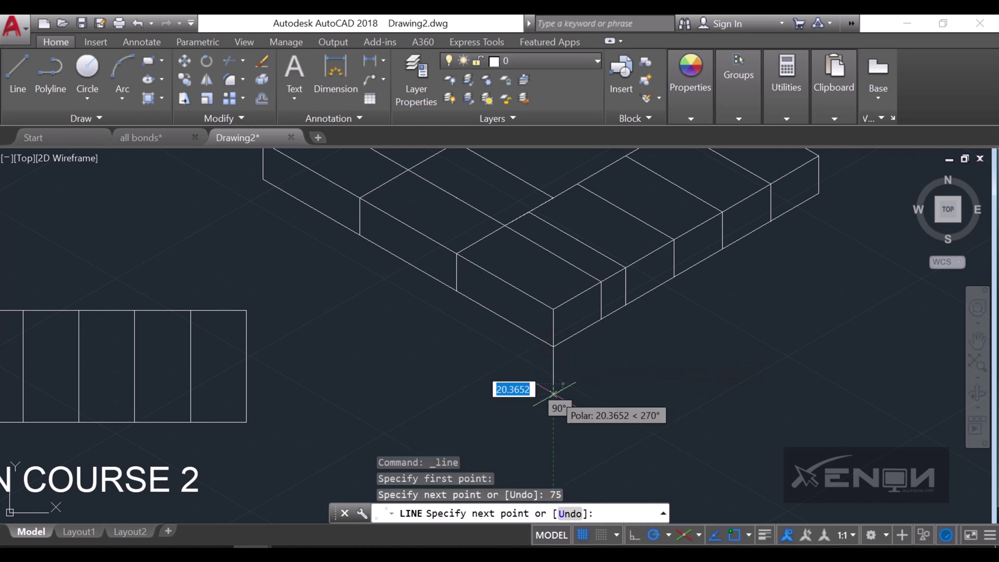
scroll(500, 353, down, 2)
mouse_move(499, 353)
middle_down()
mouse_move(573, 368)
mouse_move(696, 351)
middle_up()
scroll(665, 357, down, 2)
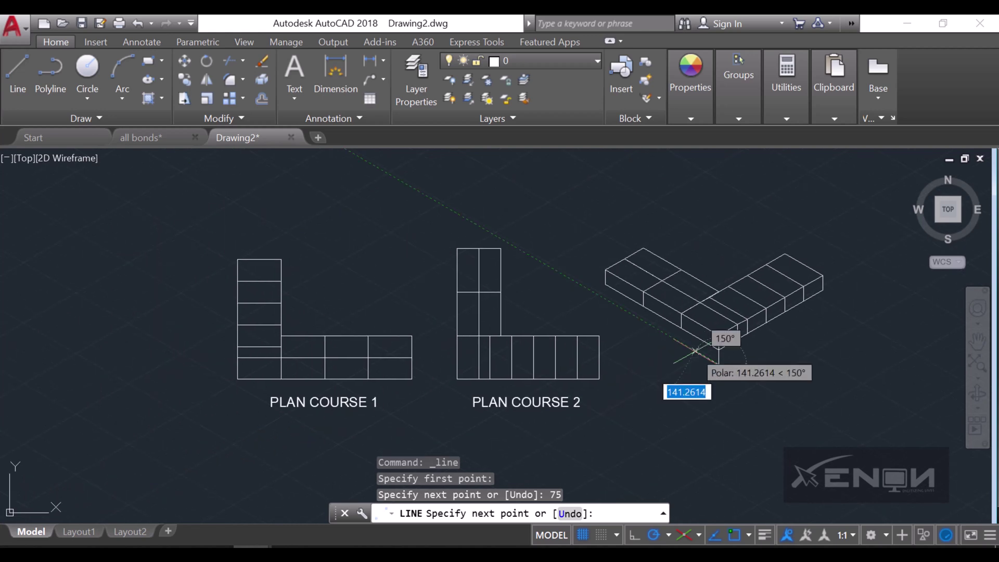
scroll(695, 351, up, 2)
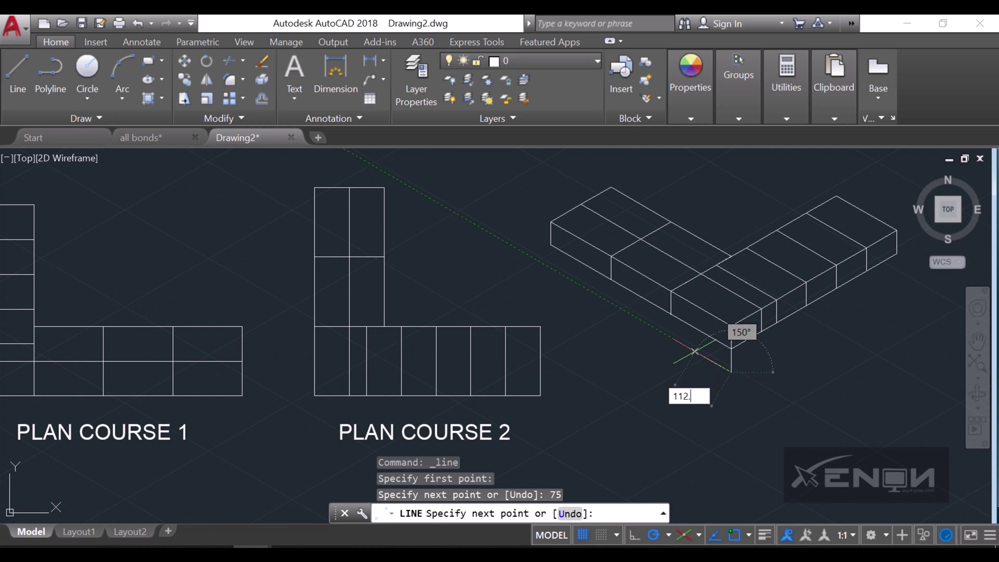
key(Return)
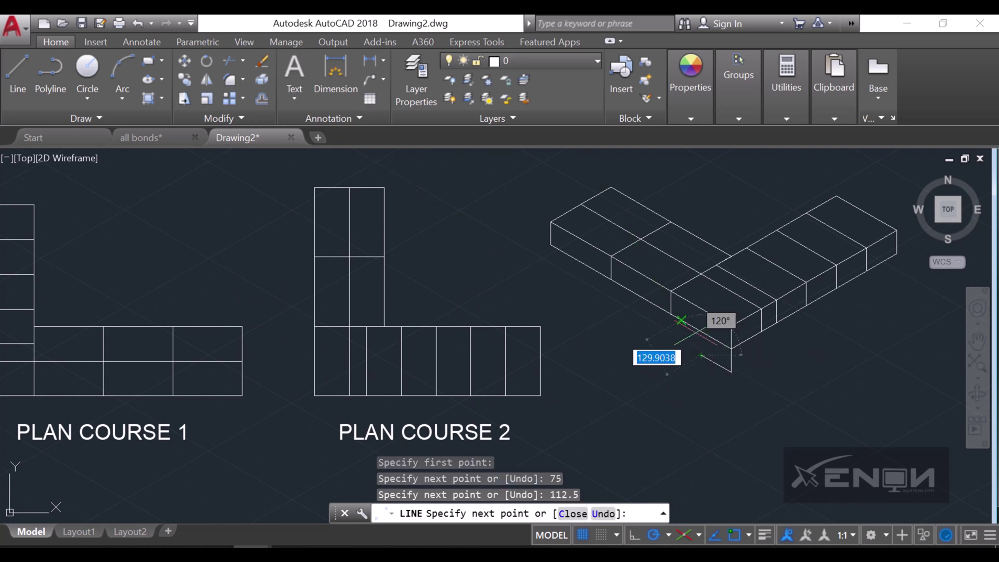
scroll(700, 337, up, 3)
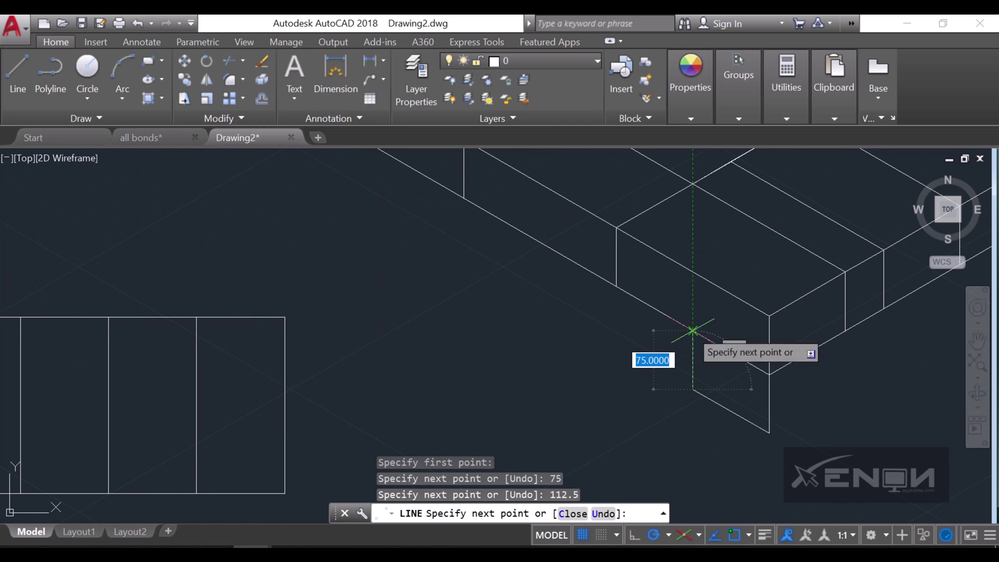
key(Return)
key(Return)
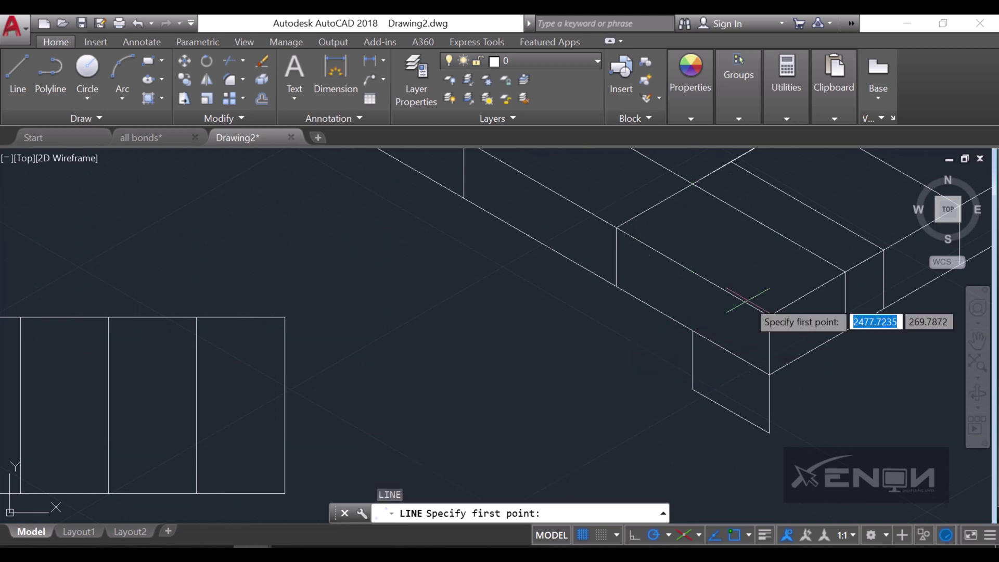
Add a 56.25 edge at 150° with a vertical joint up to the upper course.
click(693, 389)
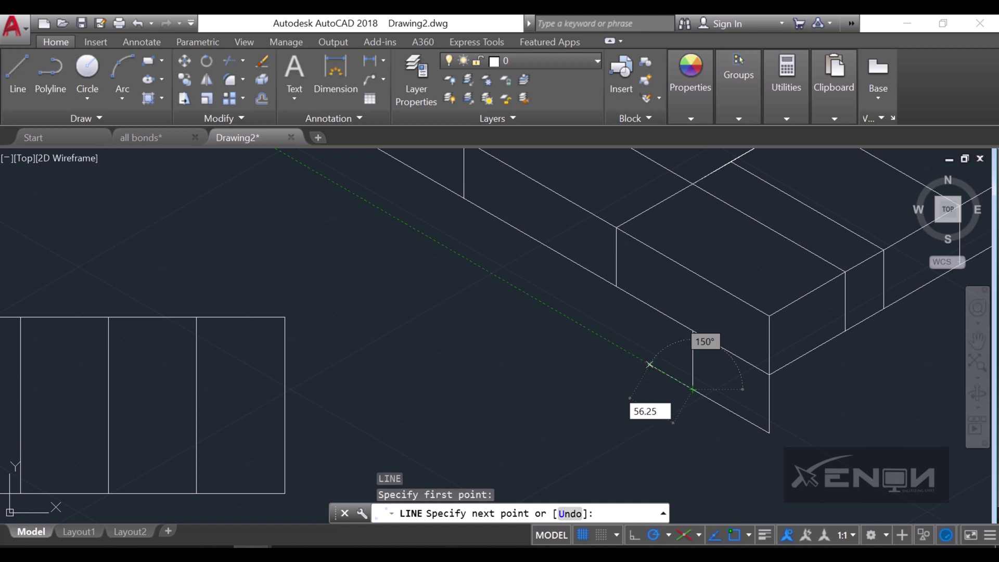
key(Return)
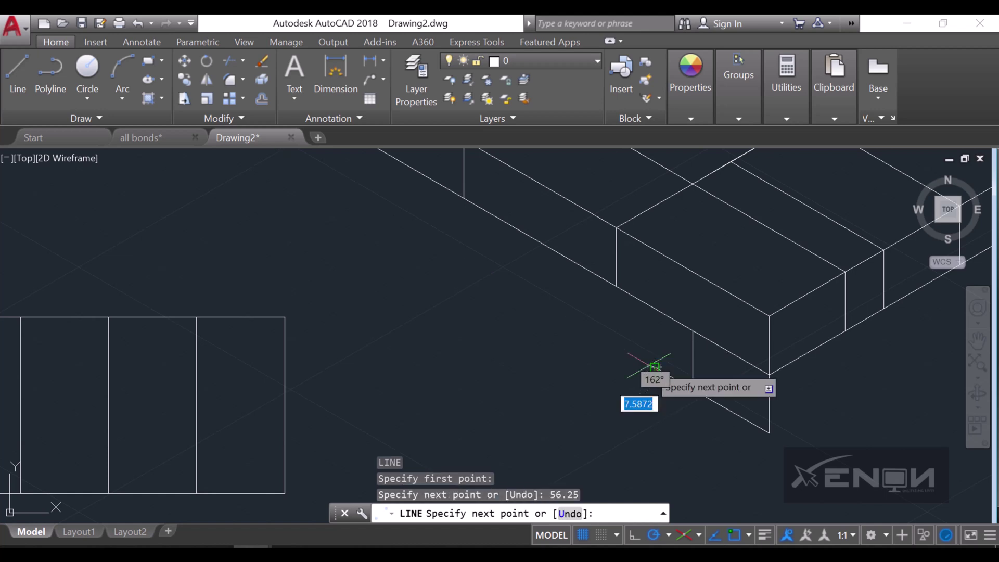
click(654, 308)
key(Return)
key(Return)
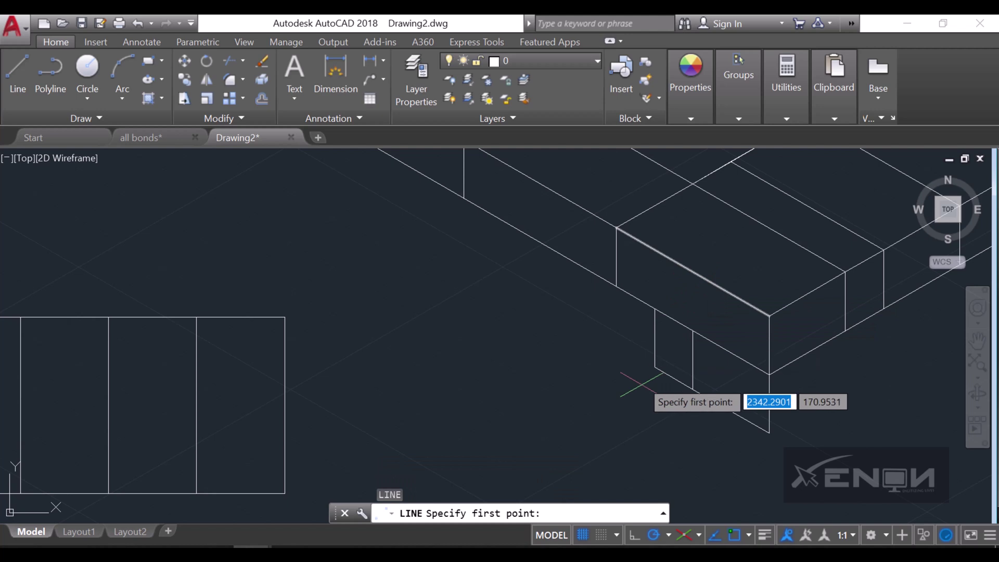
key(Escape)
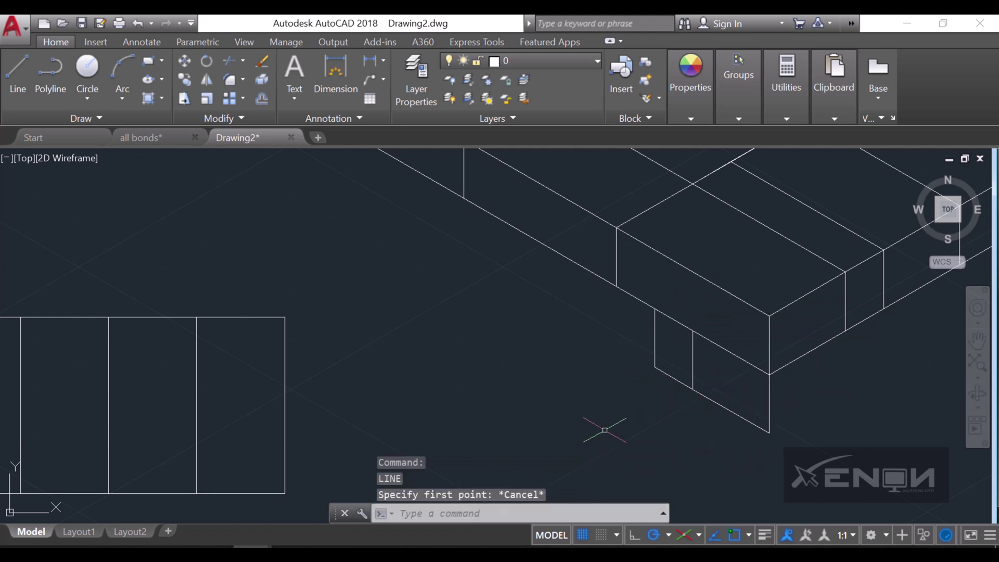
click(773, 441)
Copy the lower course's corner joint lines to four joint points along the 150° face.
click(707, 376)
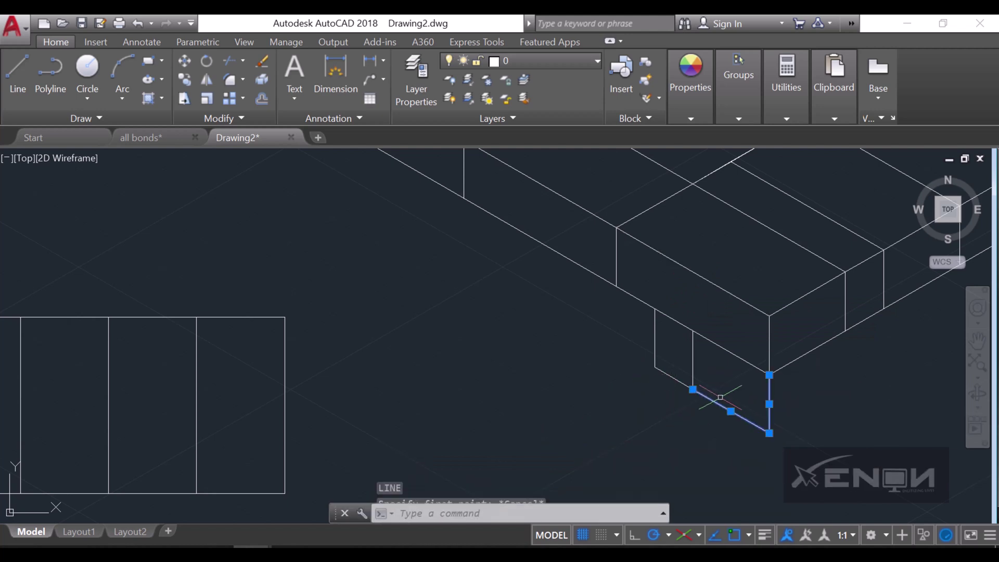
click(692, 358)
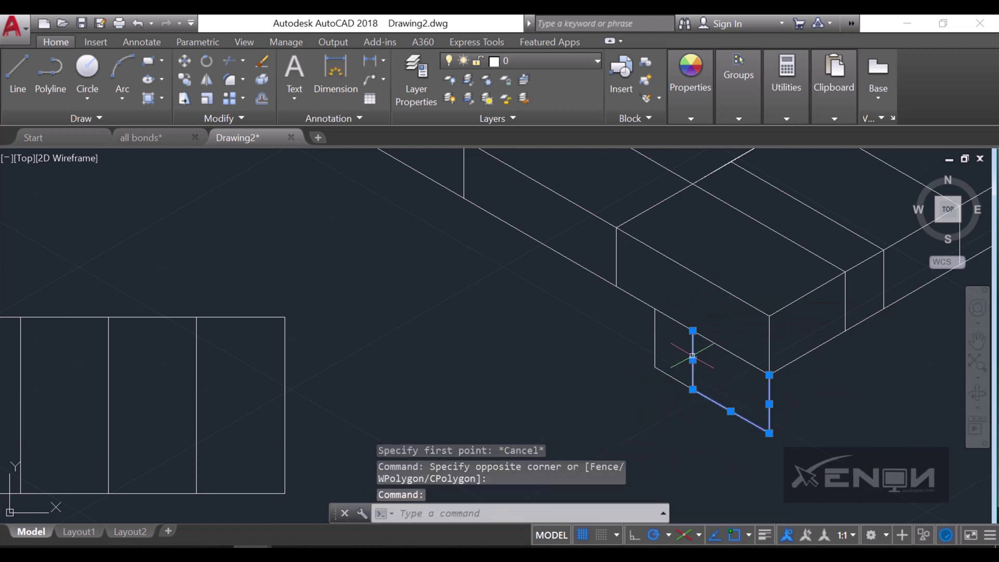
click(187, 81)
click(770, 433)
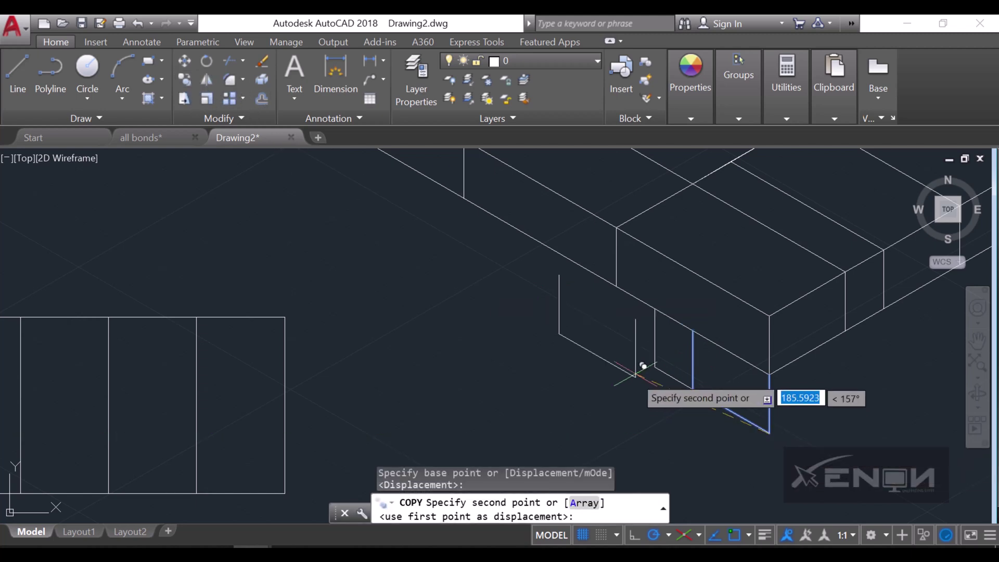
click(654, 362)
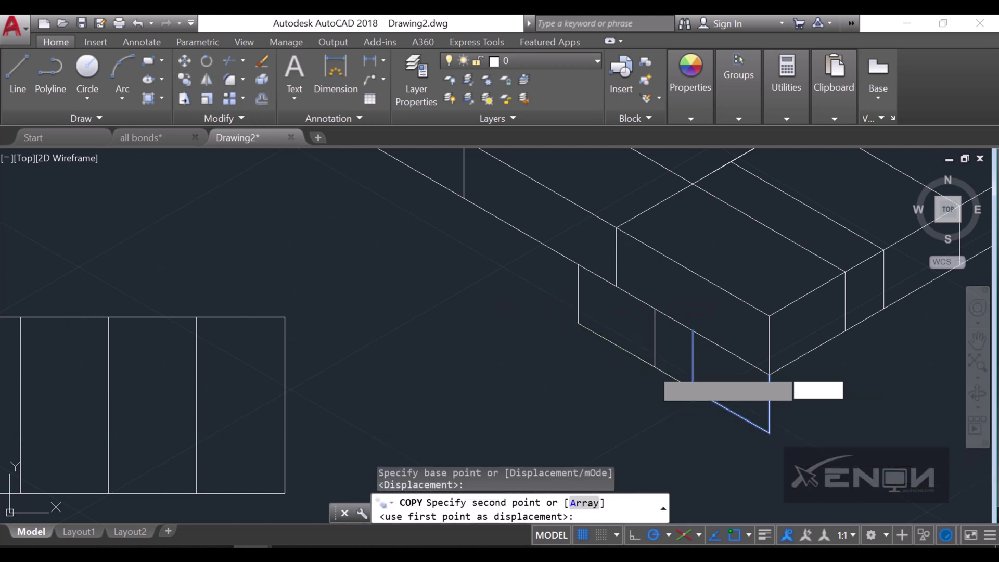
click(579, 316)
scroll(570, 317, down, 2)
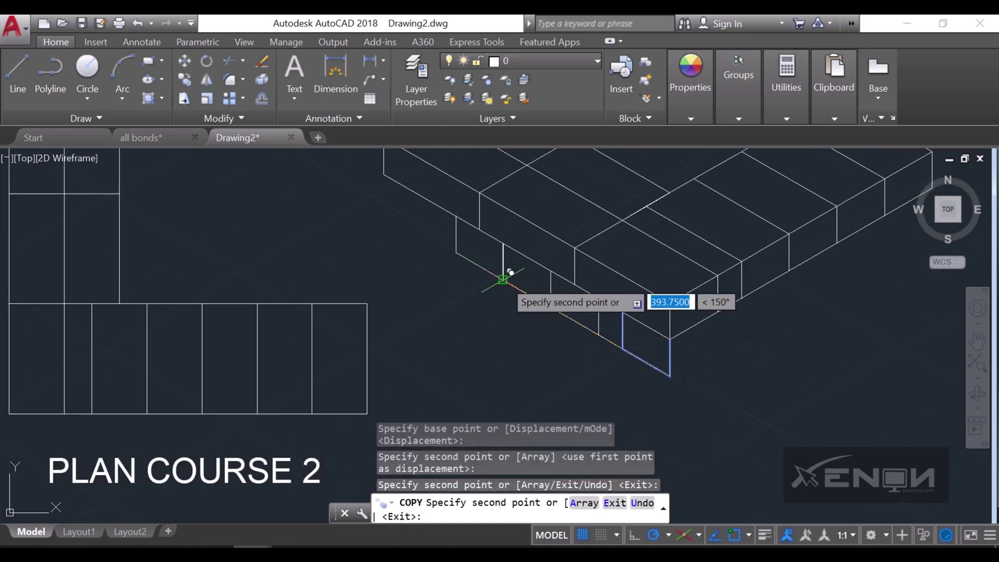
click(554, 321)
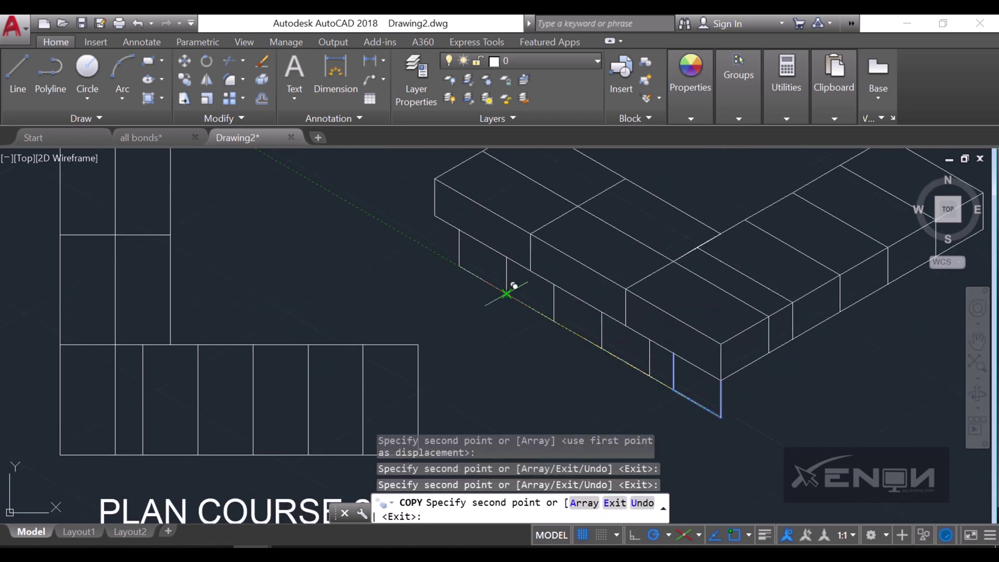
click(507, 293)
key(Return)
scroll(753, 383, down, 4)
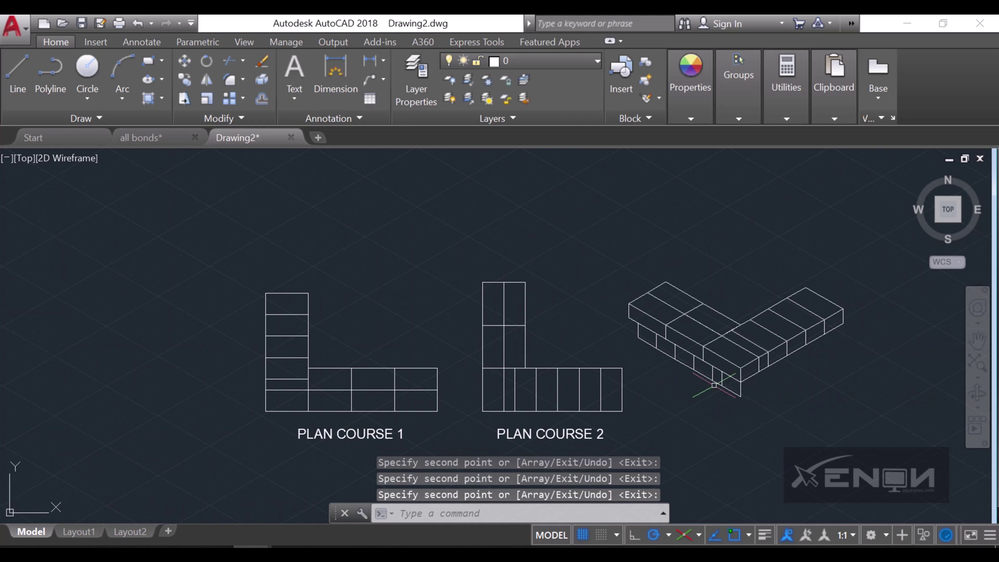
middle_drag(714, 385, 628, 372)
scroll(672, 395, up, 4)
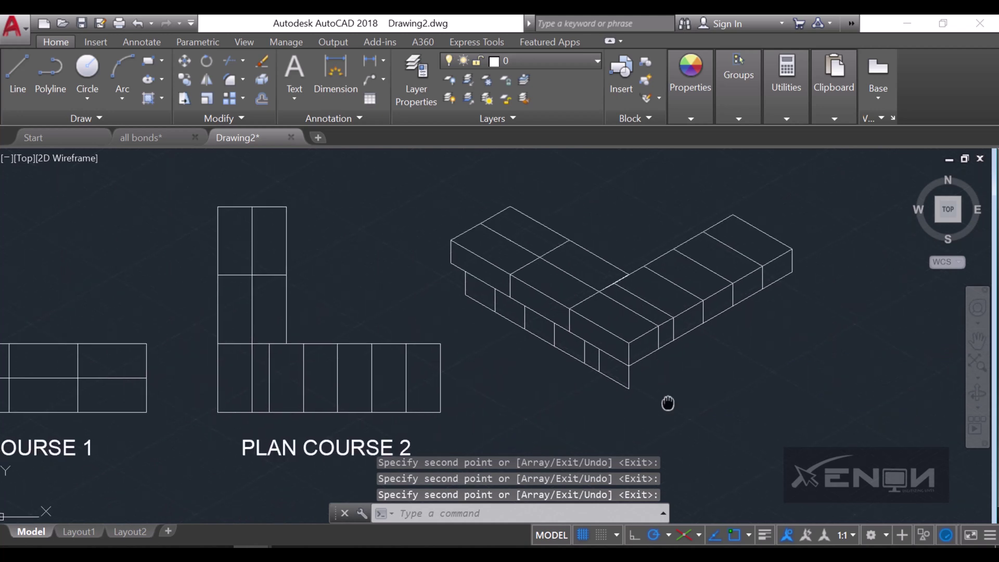
middle_drag(668, 404, 619, 408)
scroll(575, 416, down, 2)
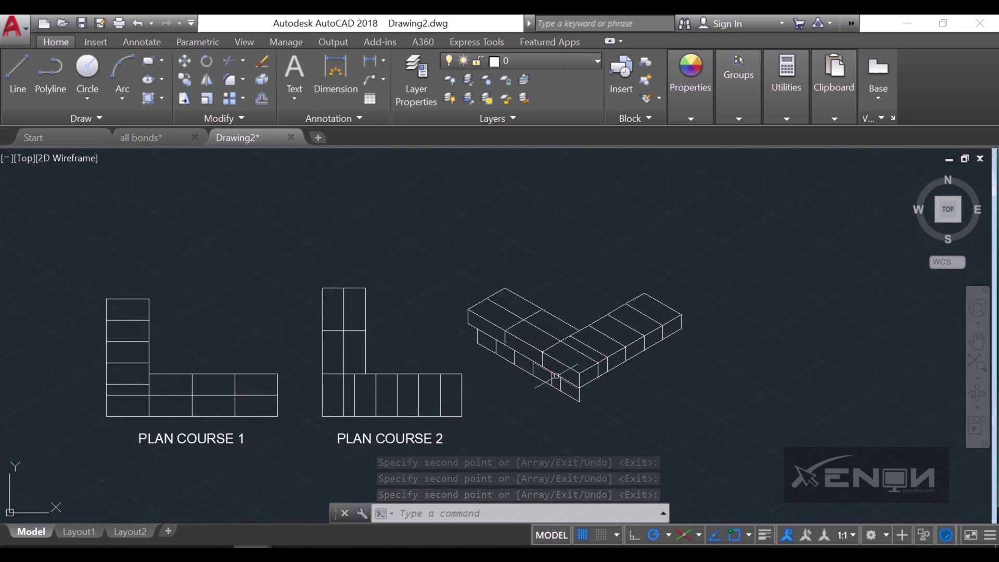
Draw a 225 bottom edge at 30° from the front corner, with a vertical end edge to the top course.
click(21, 83)
scroll(581, 408, up, 3)
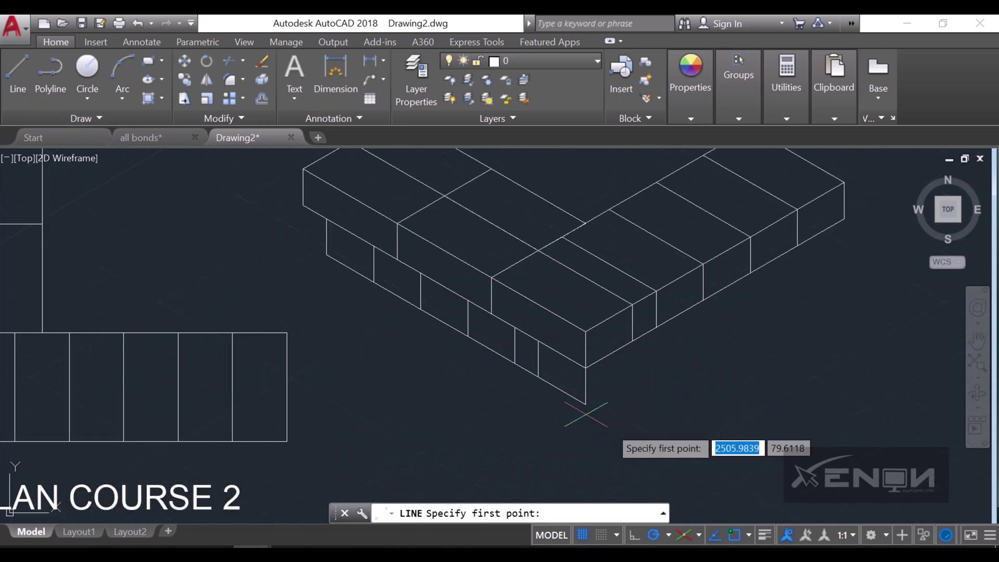
scroll(503, 419, up, 2)
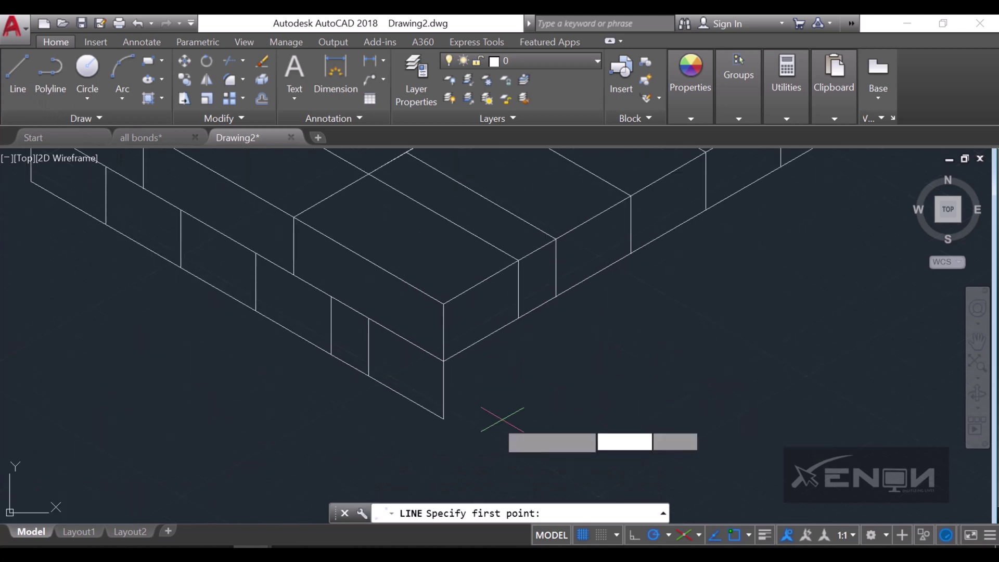
click(444, 419)
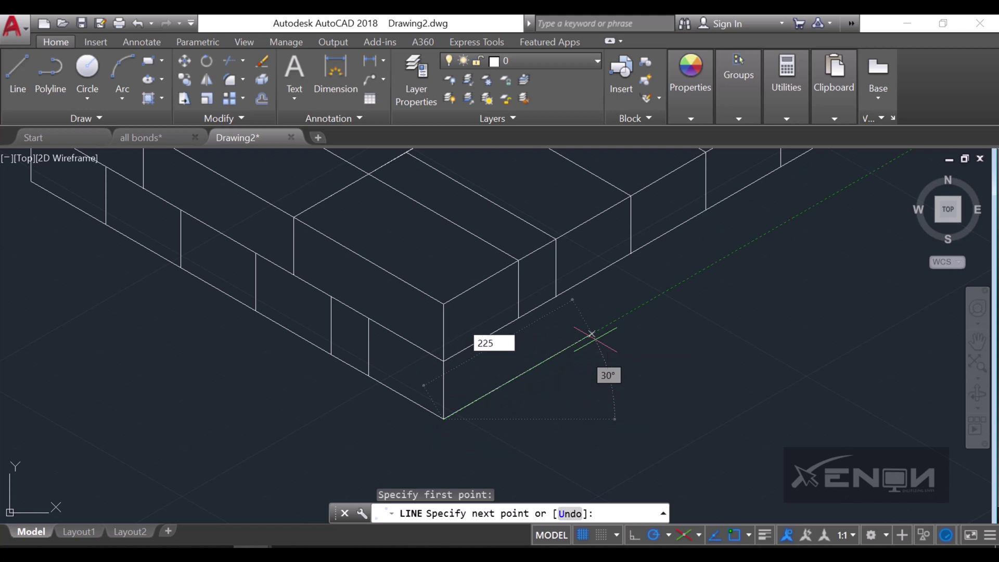
key(Return)
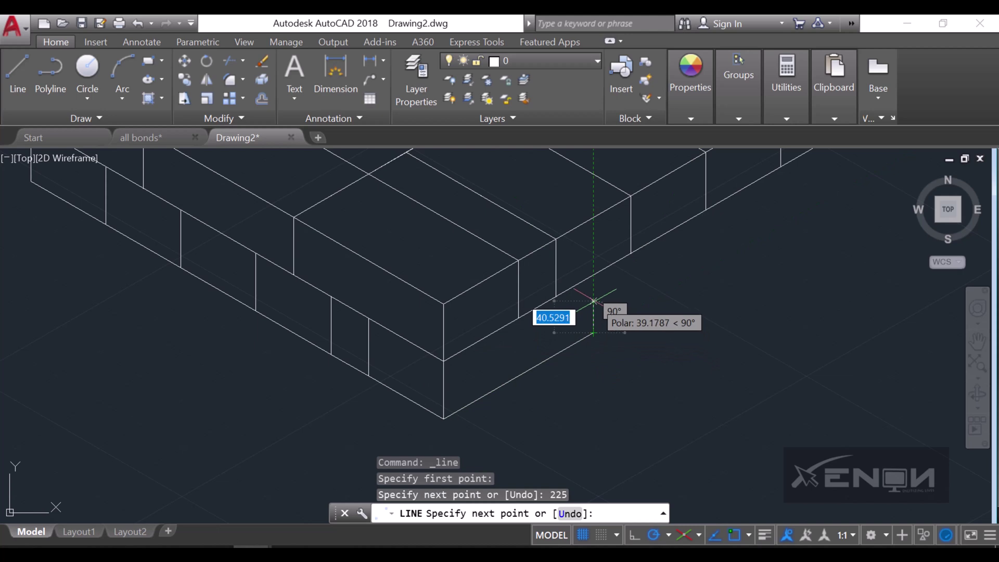
click(593, 276)
key(Return)
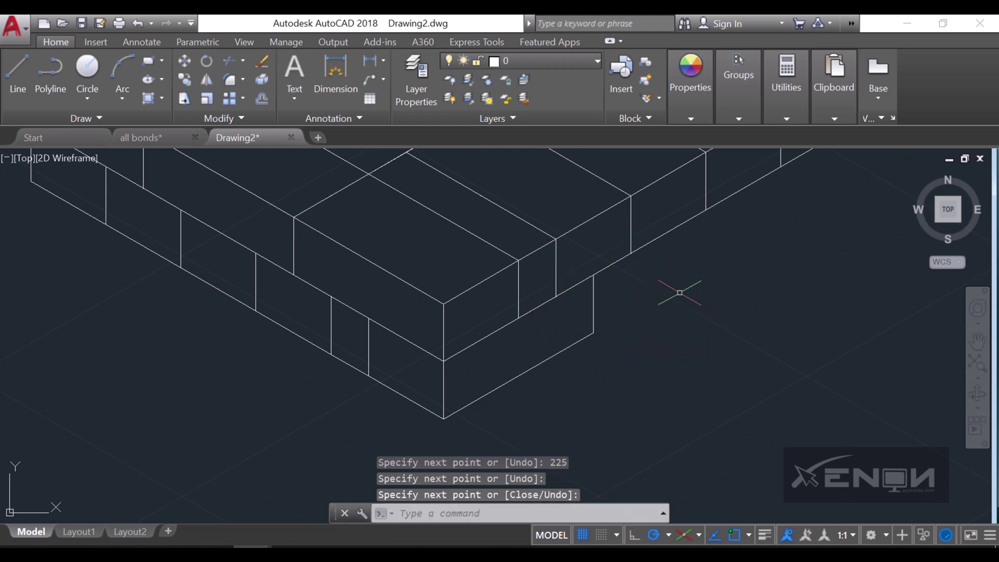
middle_drag(680, 290, 541, 330)
click(494, 412)
click(430, 360)
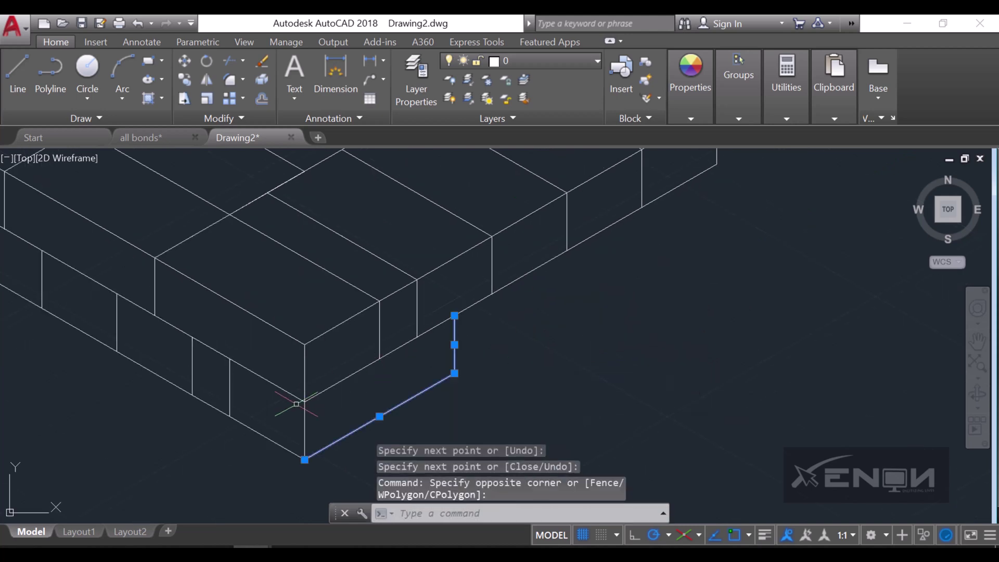
Copy the bottom edge and end joint twice along the right arm to its far end.
click(304, 419)
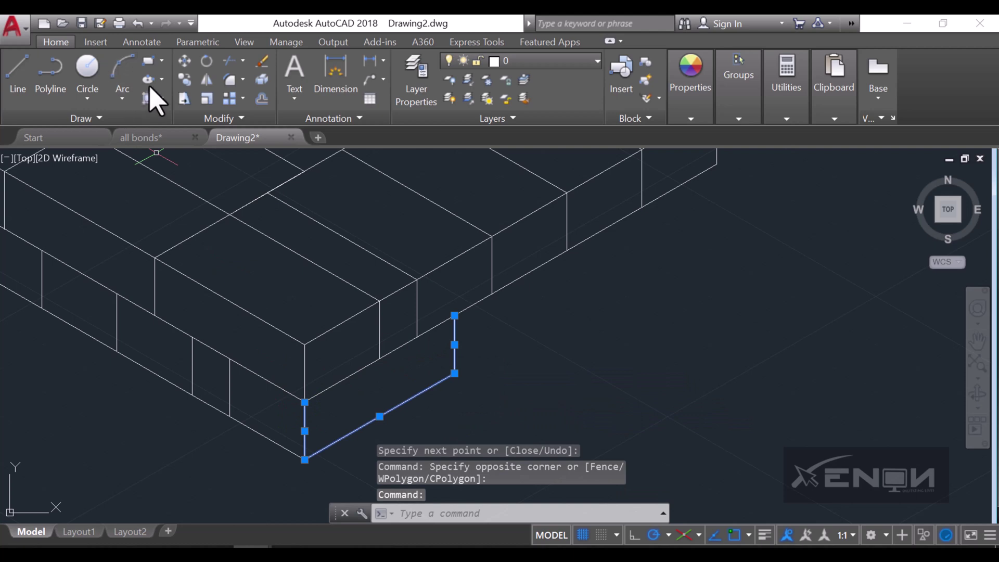
click(184, 79)
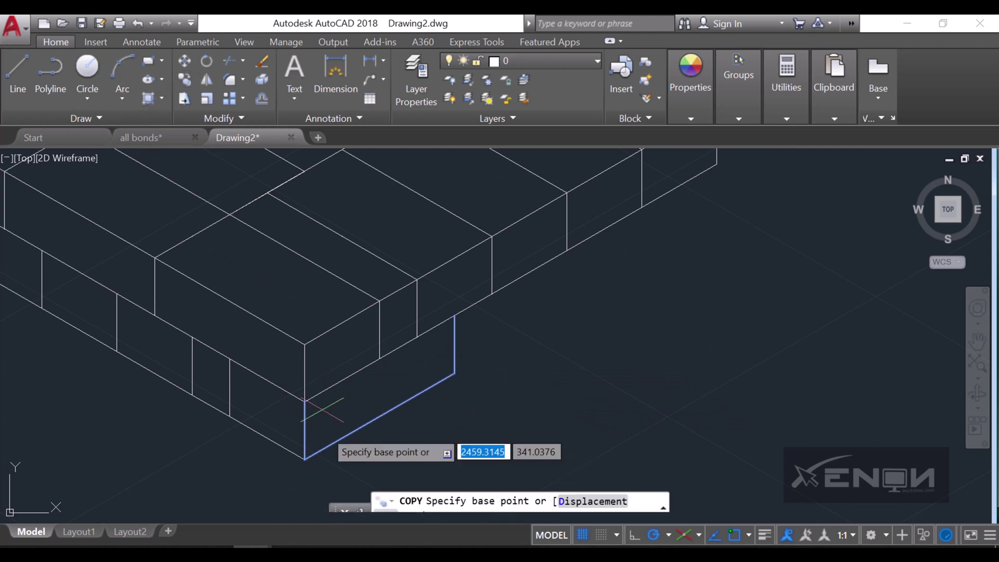
click(304, 459)
click(455, 373)
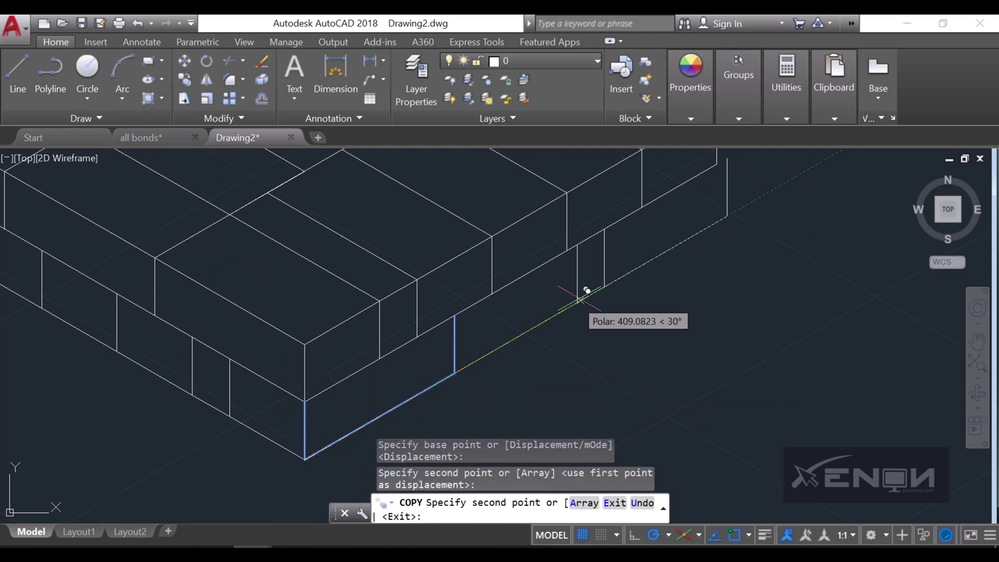
click(605, 286)
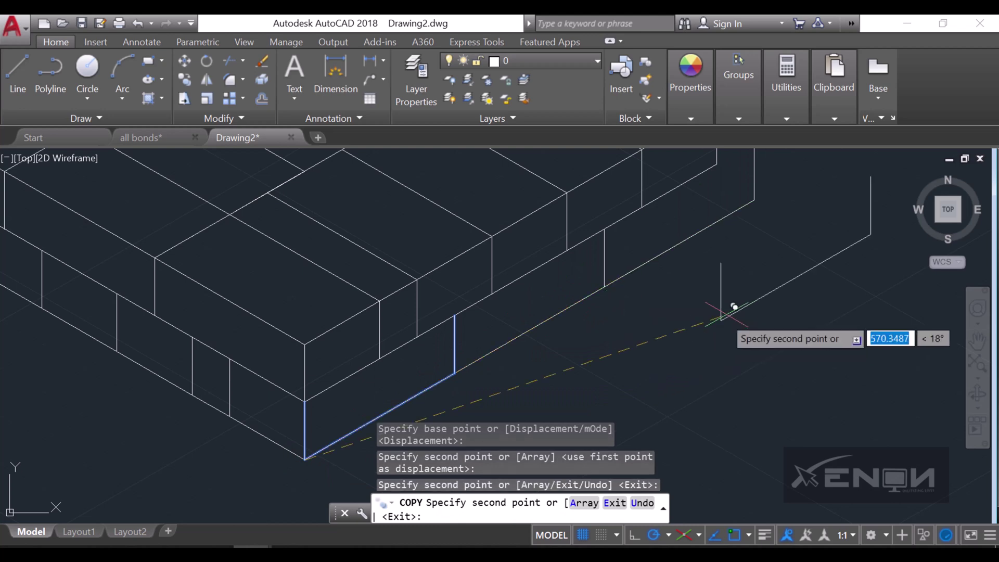
scroll(601, 393, down, 4)
key(Return)
scroll(664, 314, up, 2)
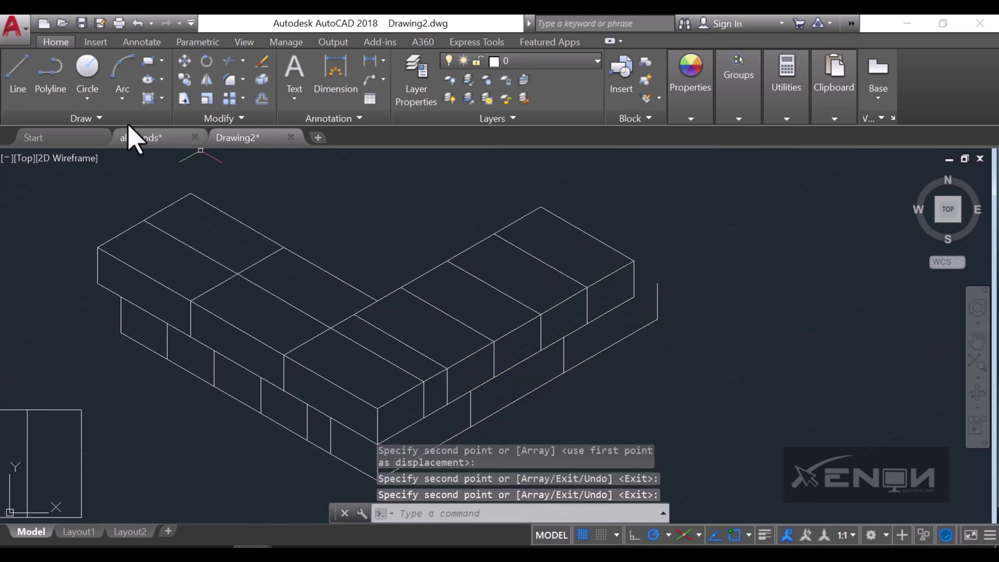
Draw the closing edges across the right arm's far end face.
click(19, 72)
click(647, 290)
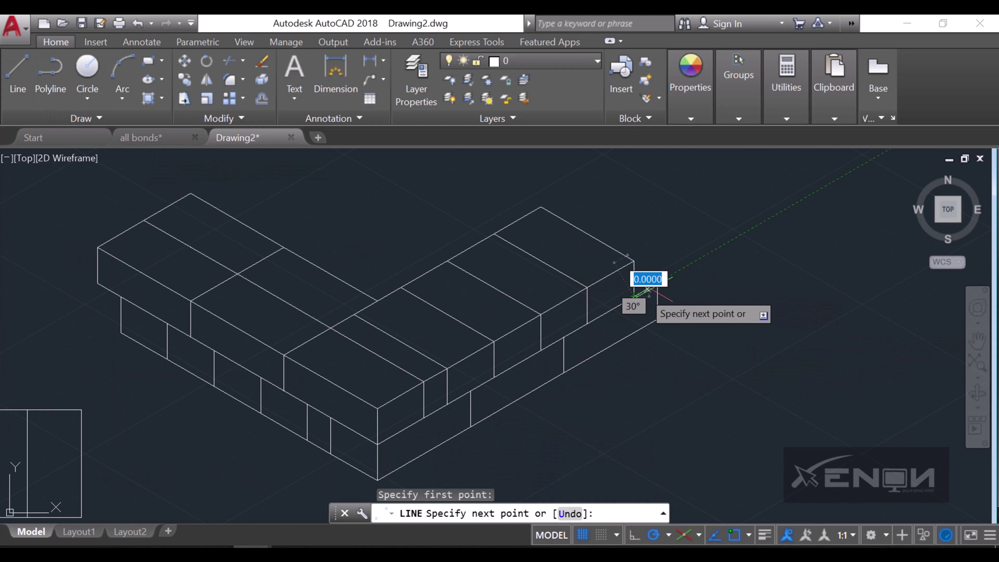
click(658, 284)
scroll(659, 284, up, 2)
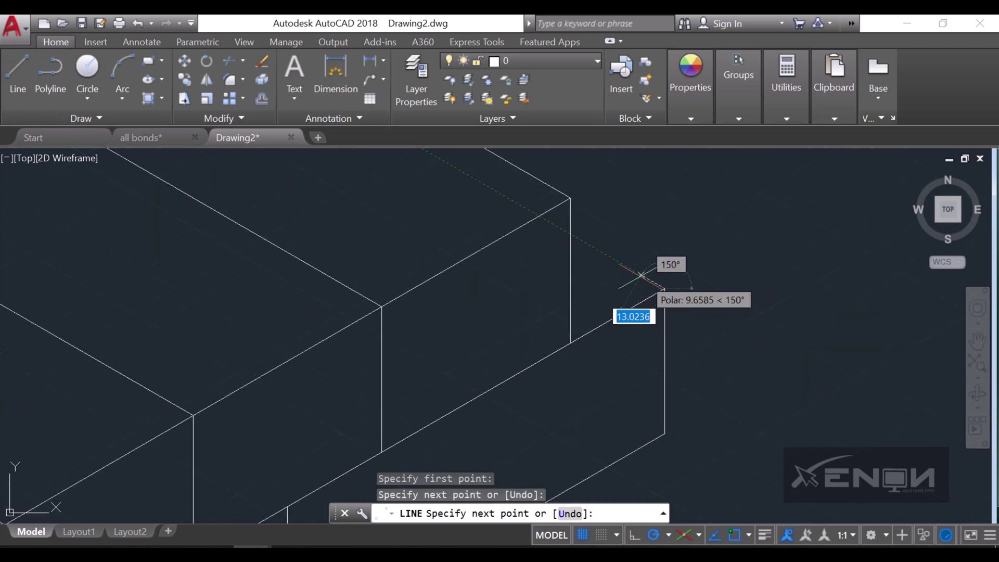
click(691, 234)
key(Return)
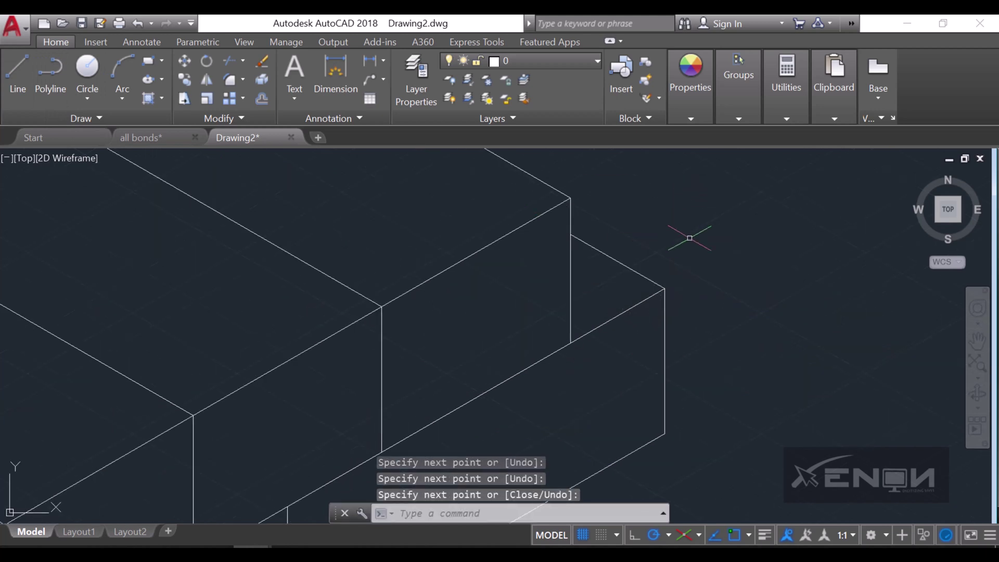
scroll(770, 368, down, 3)
mouse_move(769, 368)
middle_down()
mouse_move(750, 390)
mouse_move(715, 388)
mouse_move(727, 366)
middle_up()
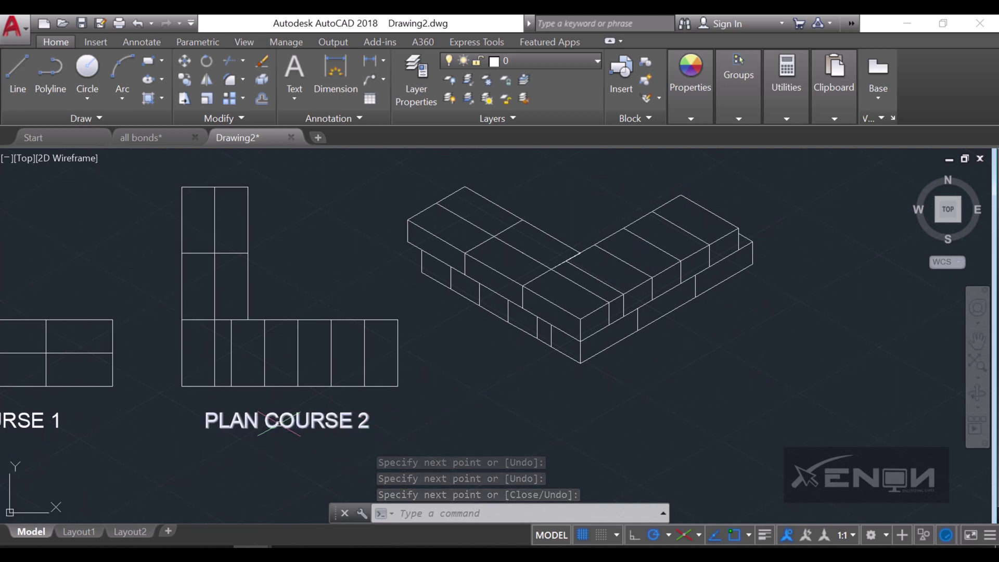
Copy the PLAN COURSE 2 caption to a spot beneath the isometric wall.
click(184, 80)
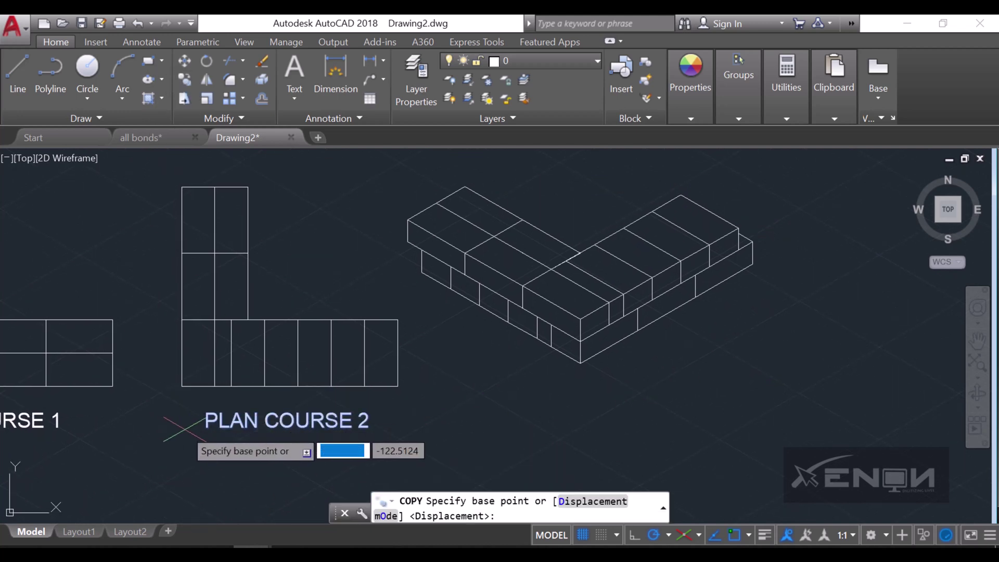
click(208, 438)
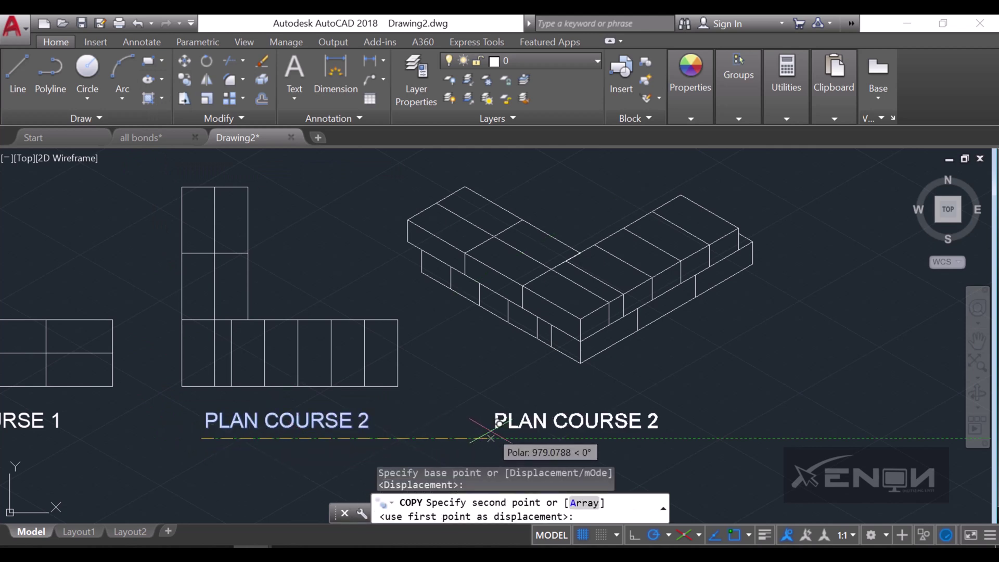
click(497, 439)
key(Return)
Edit the copied caption to read ISOMETRIC OF 2 COURSES.
double_click(621, 418)
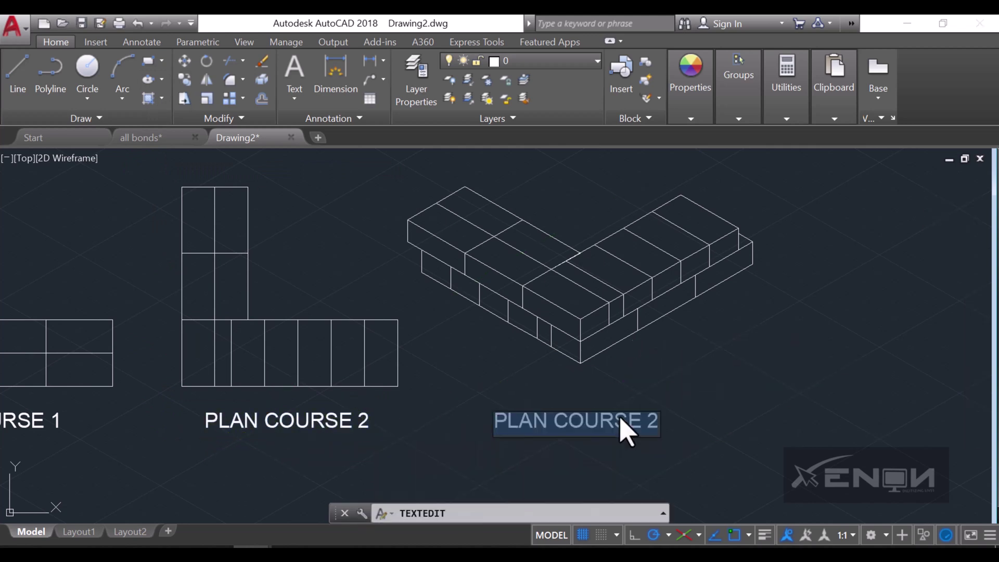
text(ISOMETRIC OF 2)
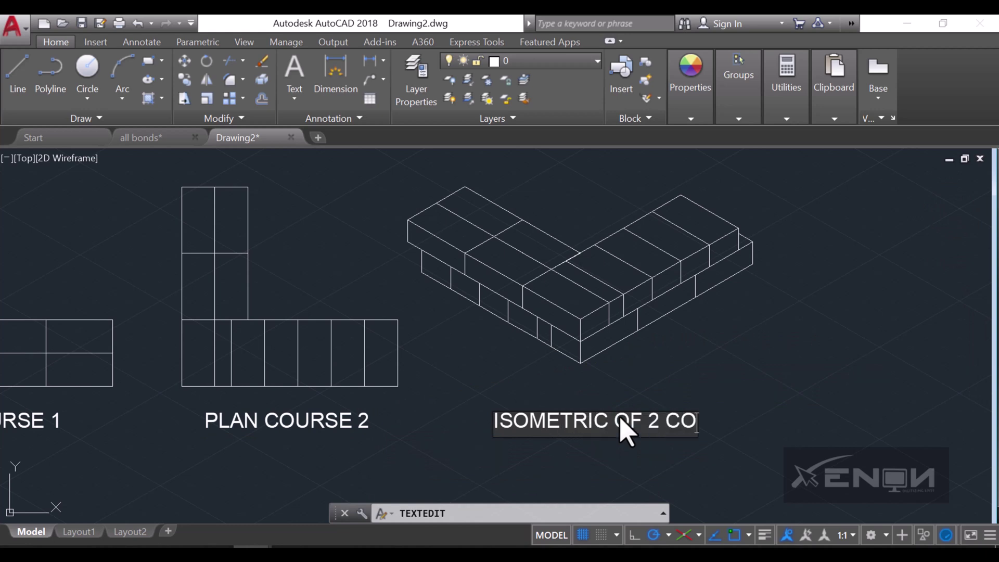
click(648, 399)
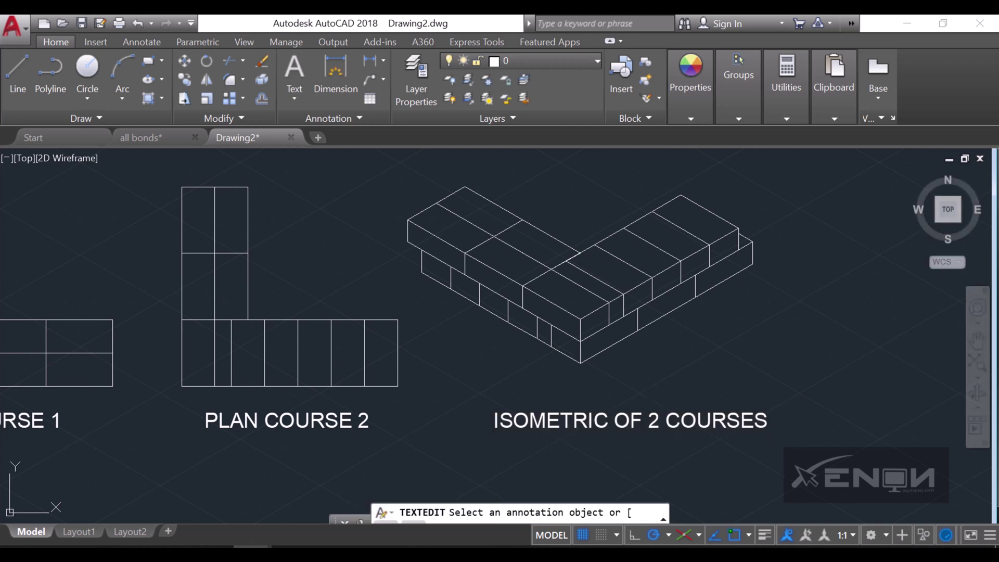
scroll(697, 385, down, 2)
key(Escape)
middle_drag(750, 368, 756, 348)
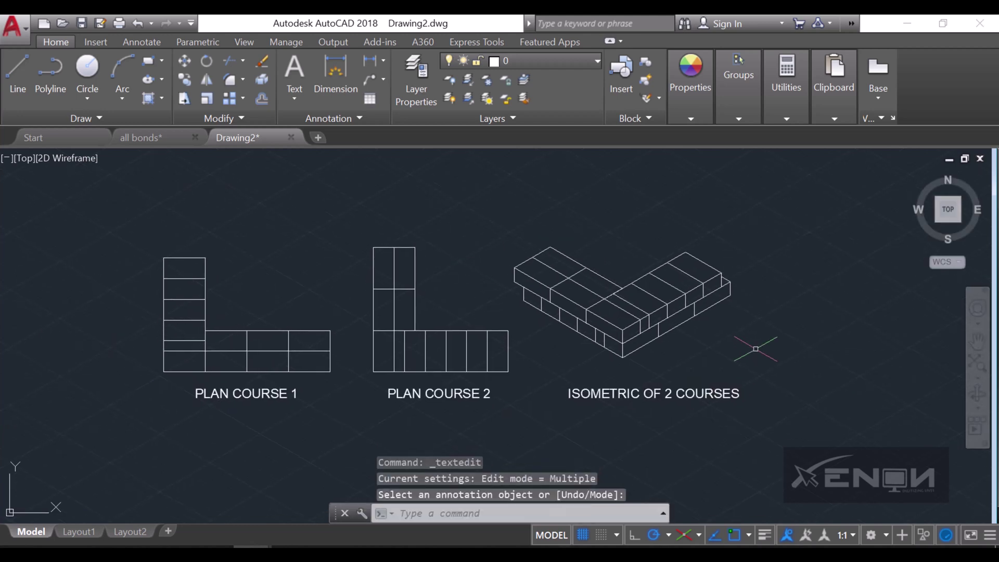